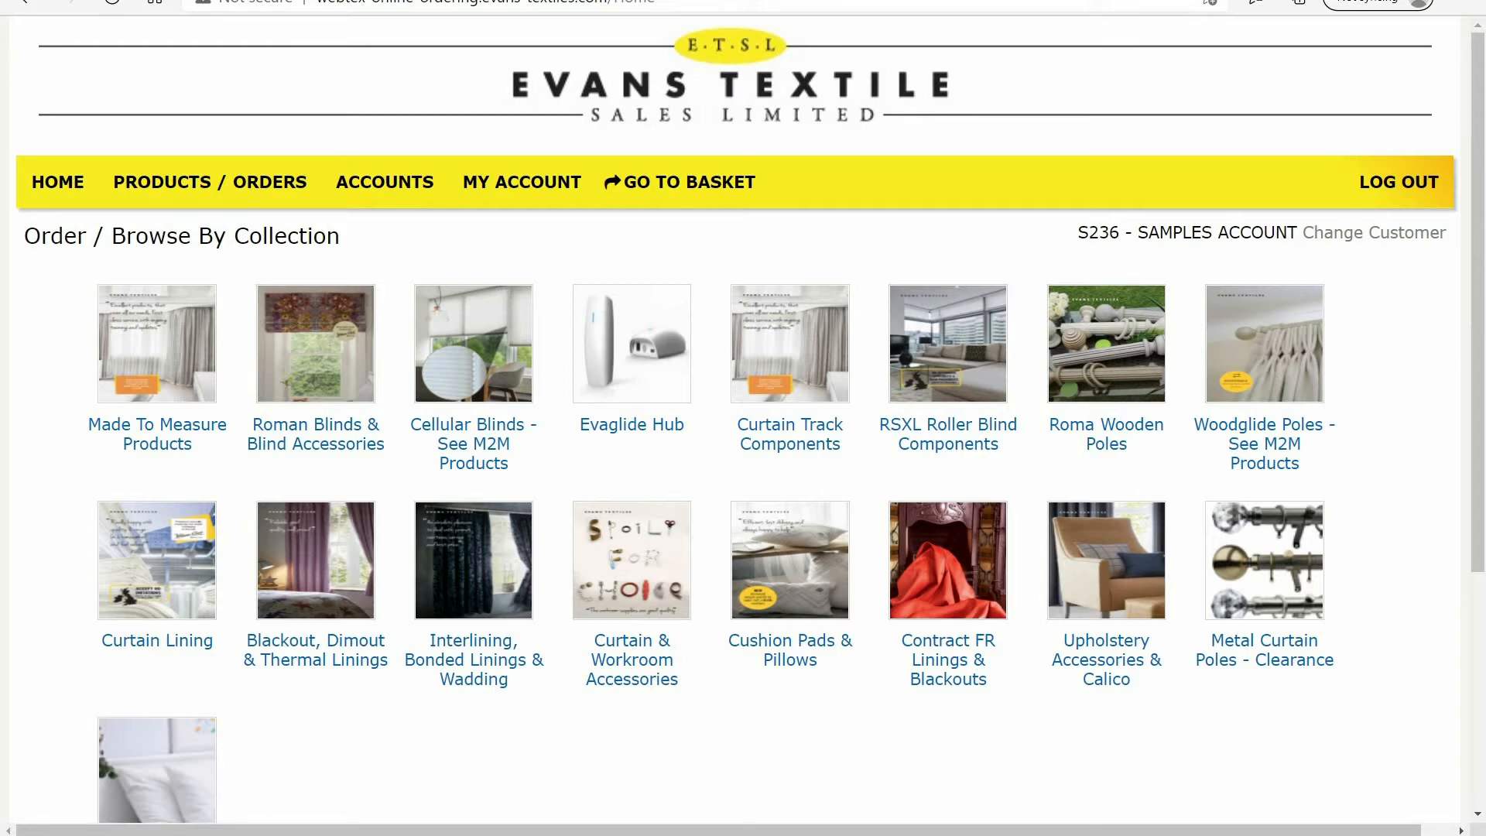
# Open the made to measure products order form and choose the EVAGLIDE CORDED & CONTRACT CORDED TRACKS style
pyautogui.moveTo(210, 183)
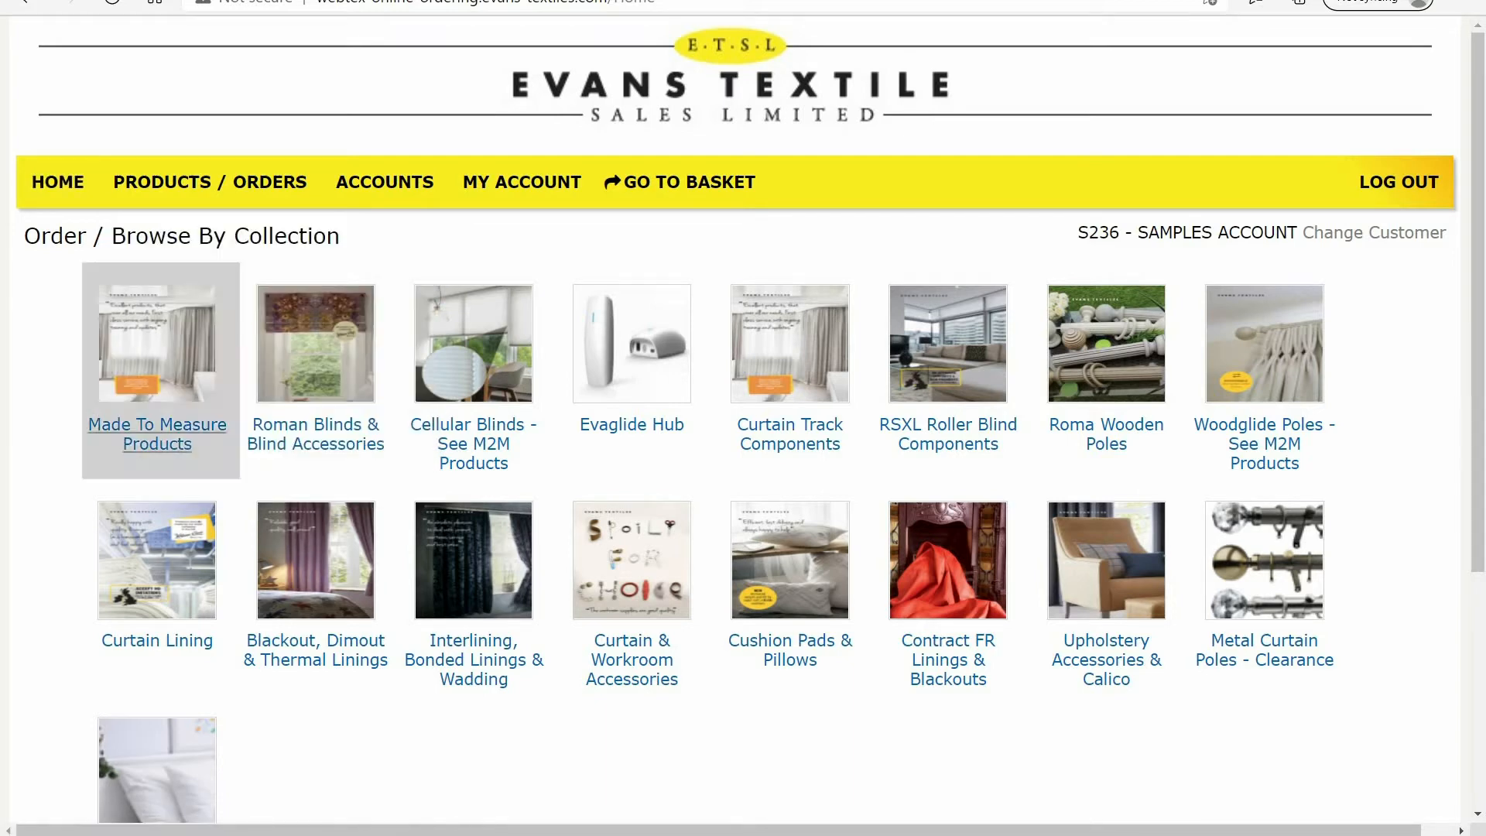
pyautogui.click(157, 434)
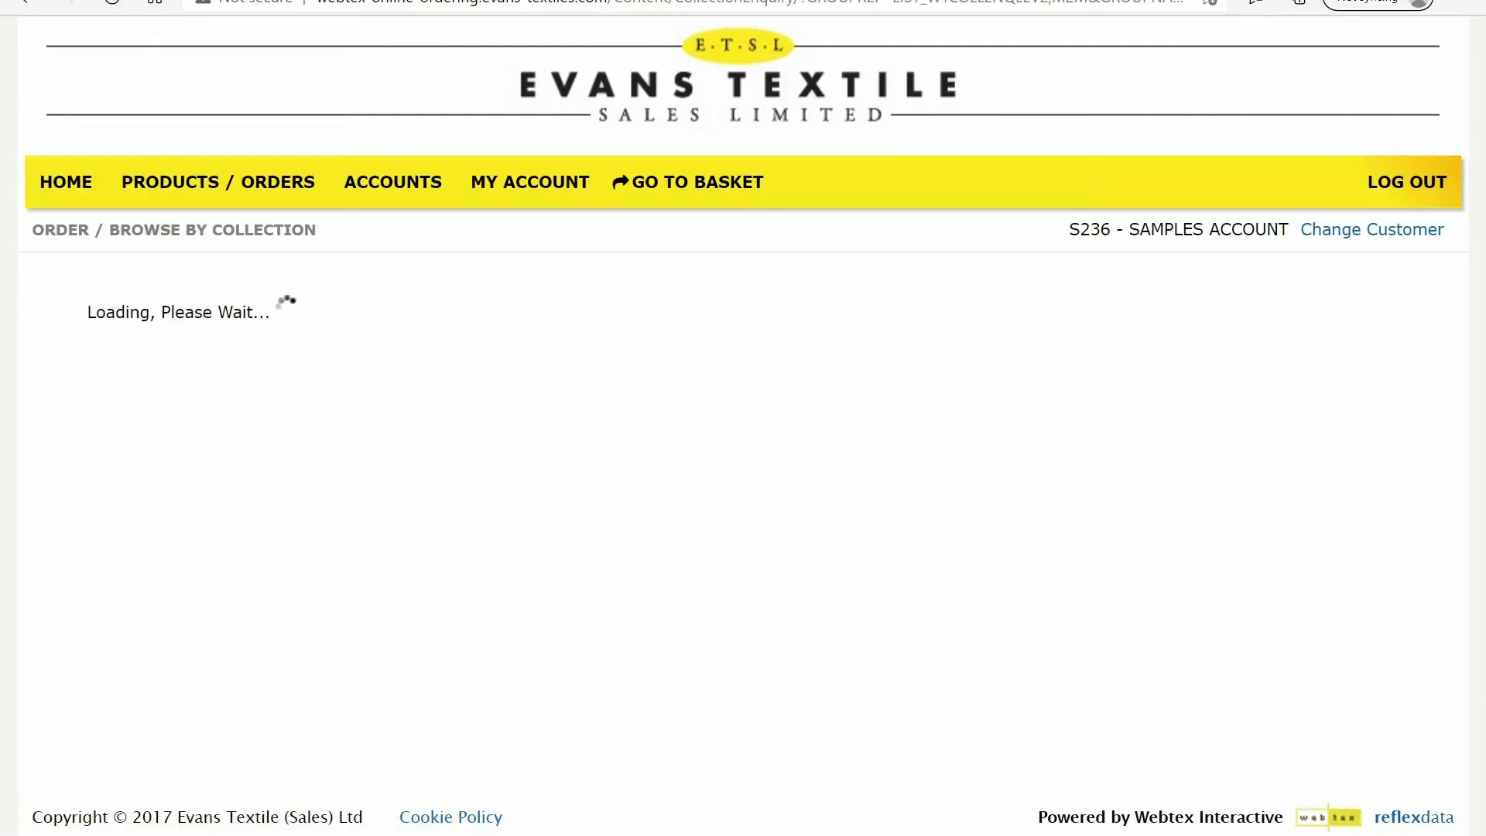
pyautogui.click(157, 418)
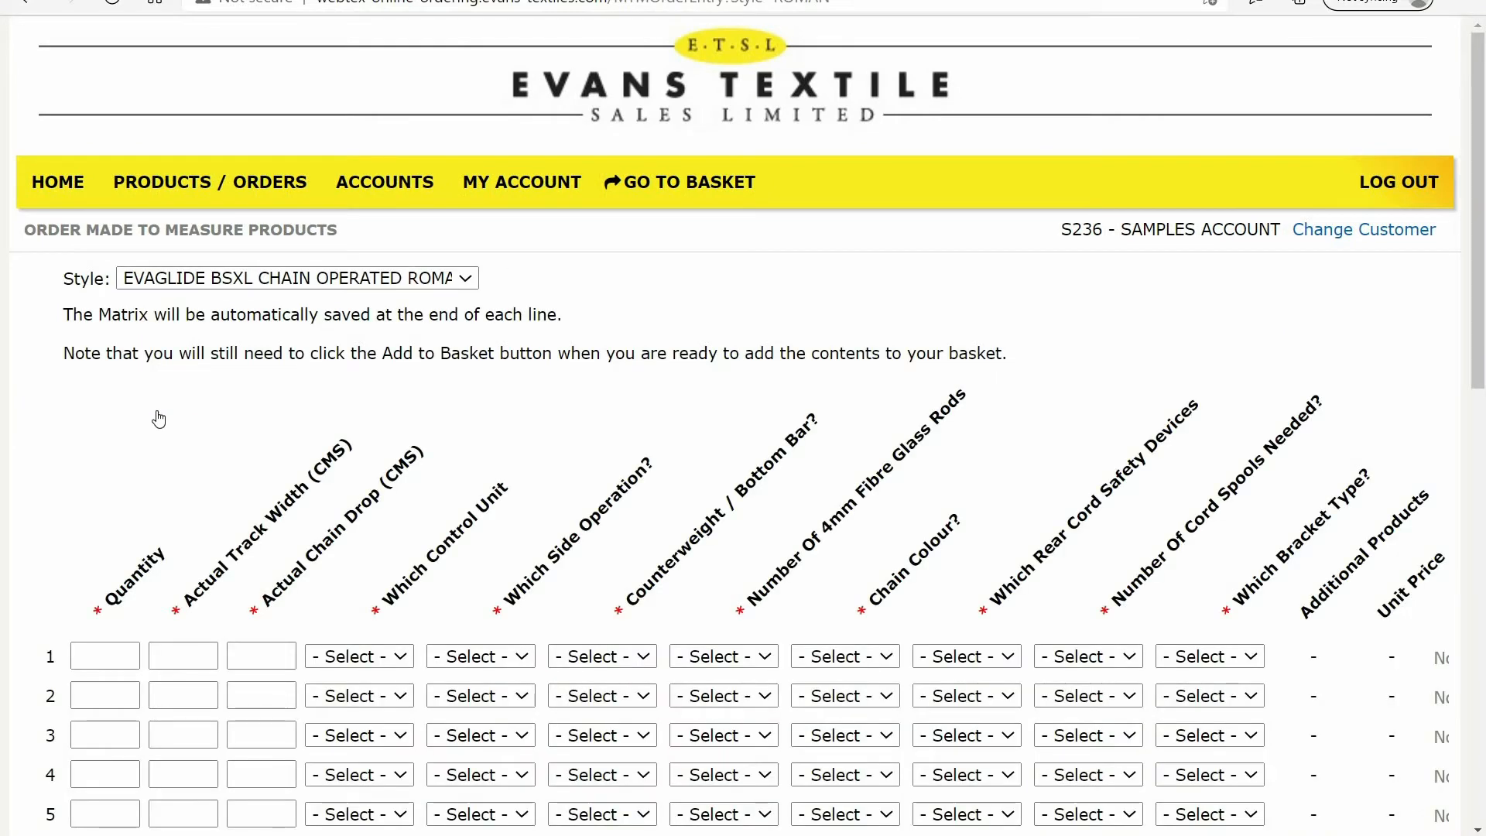
pyautogui.click(467, 279)
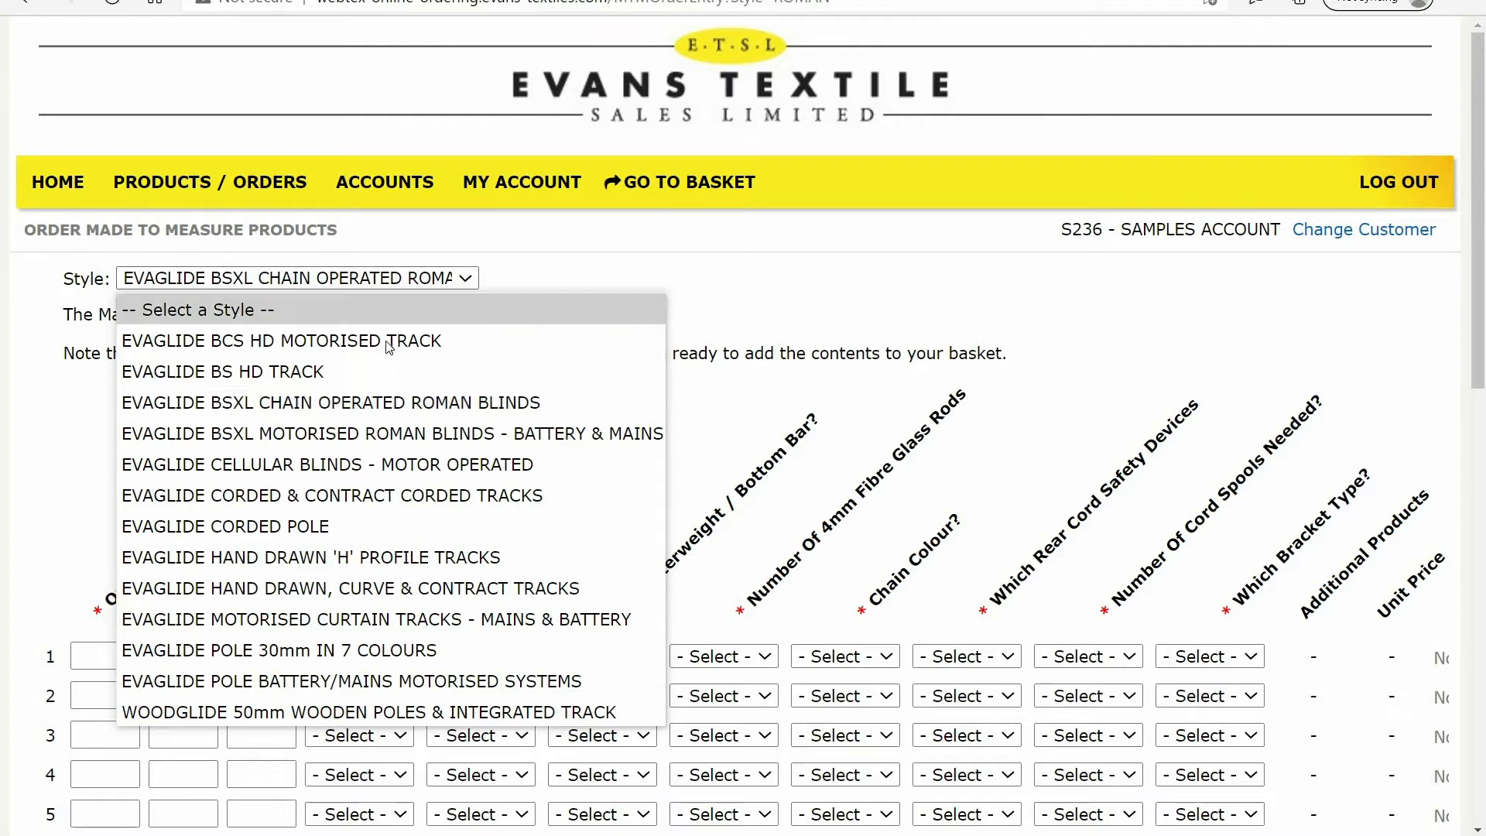
pyautogui.click(367, 493)
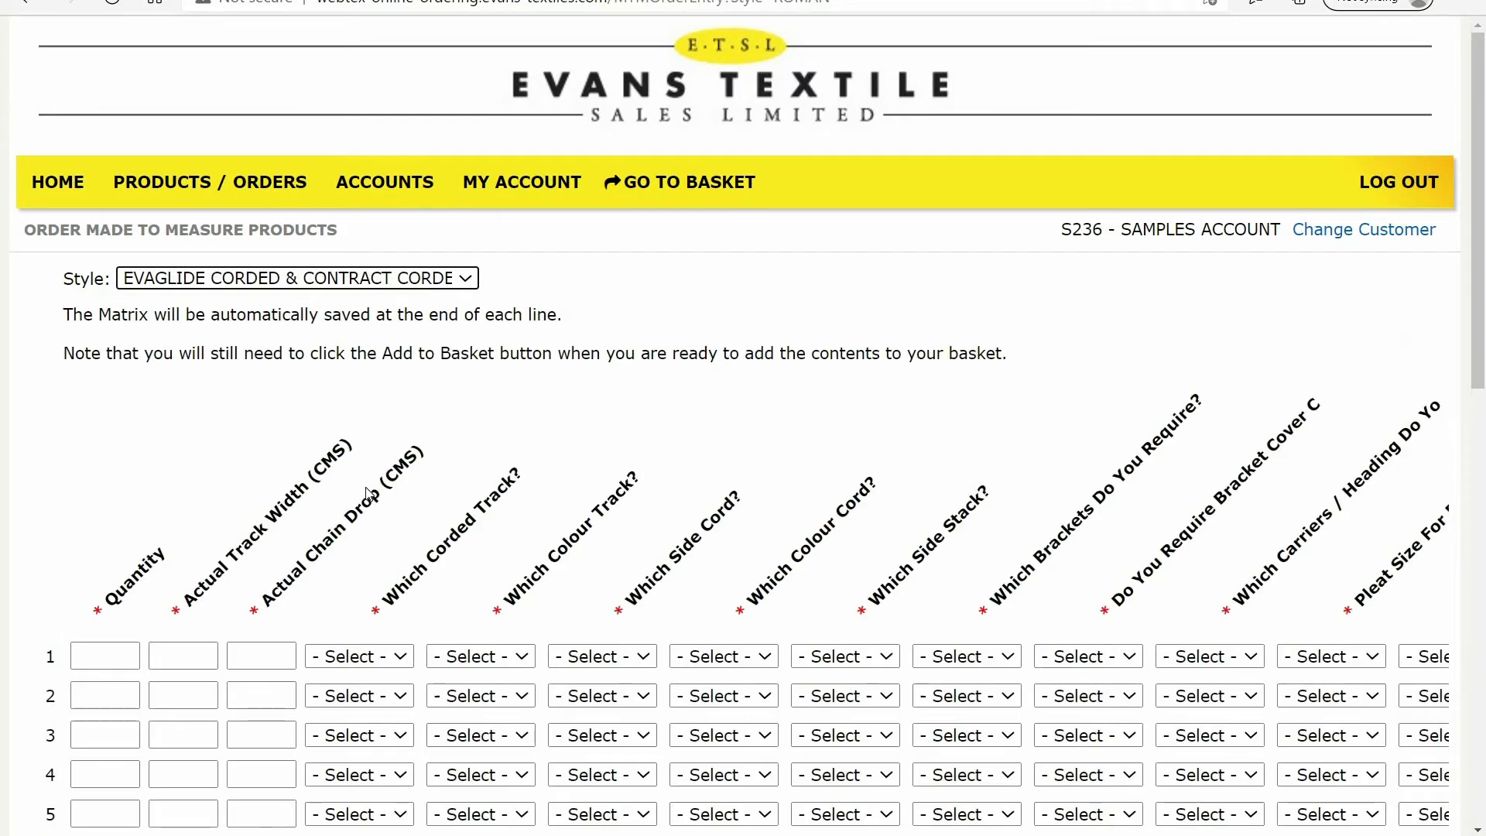
# On order line 1, enter quantity 1, actual track width 350 cm and actual chain drop 150 cm
pyautogui.click(100, 664)
pyautogui.click(101, 666)
pyautogui.write('1')
pyautogui.press('Tab')
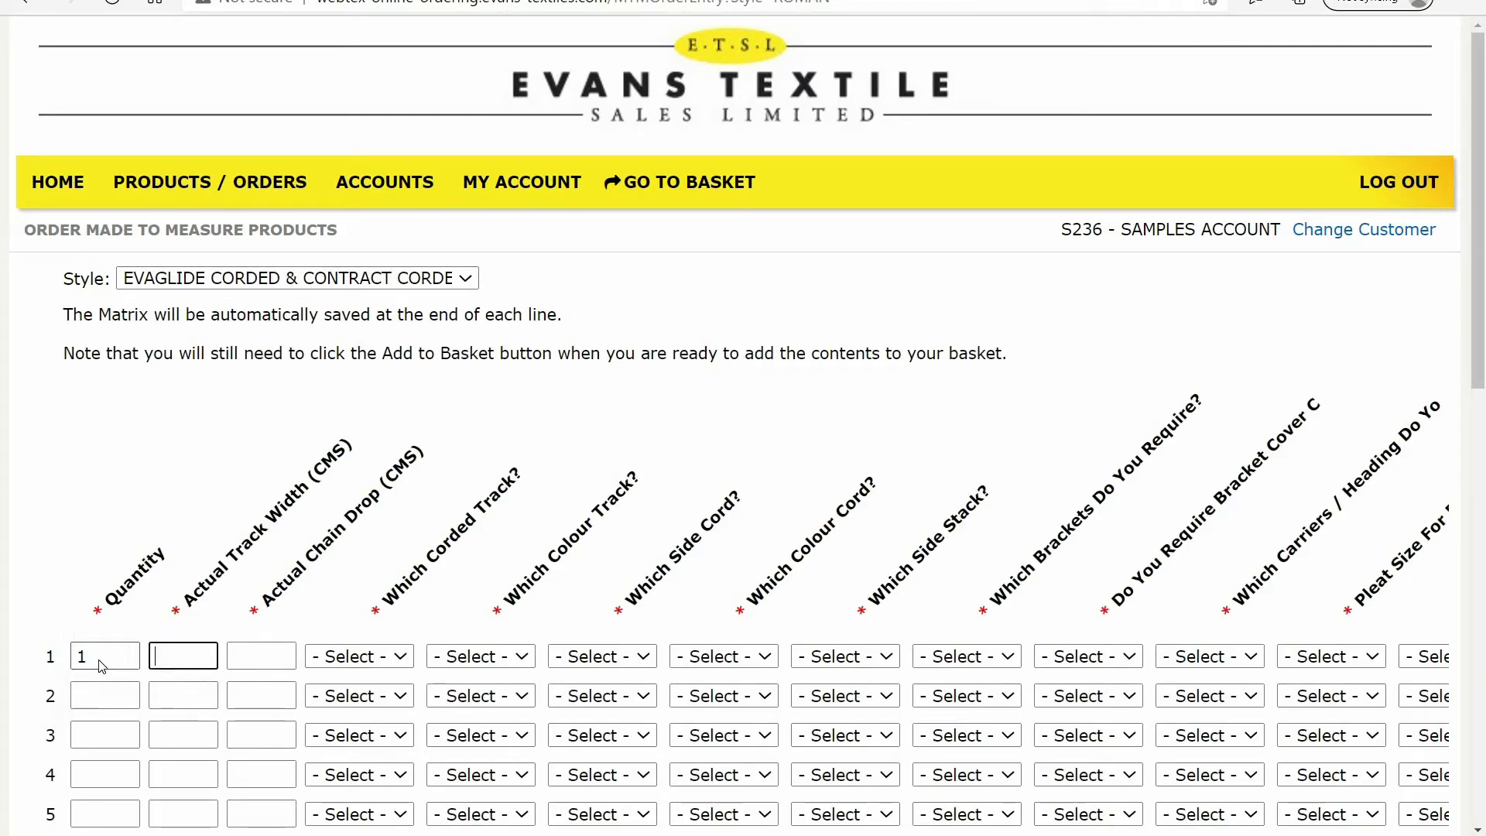
pyautogui.write('350')
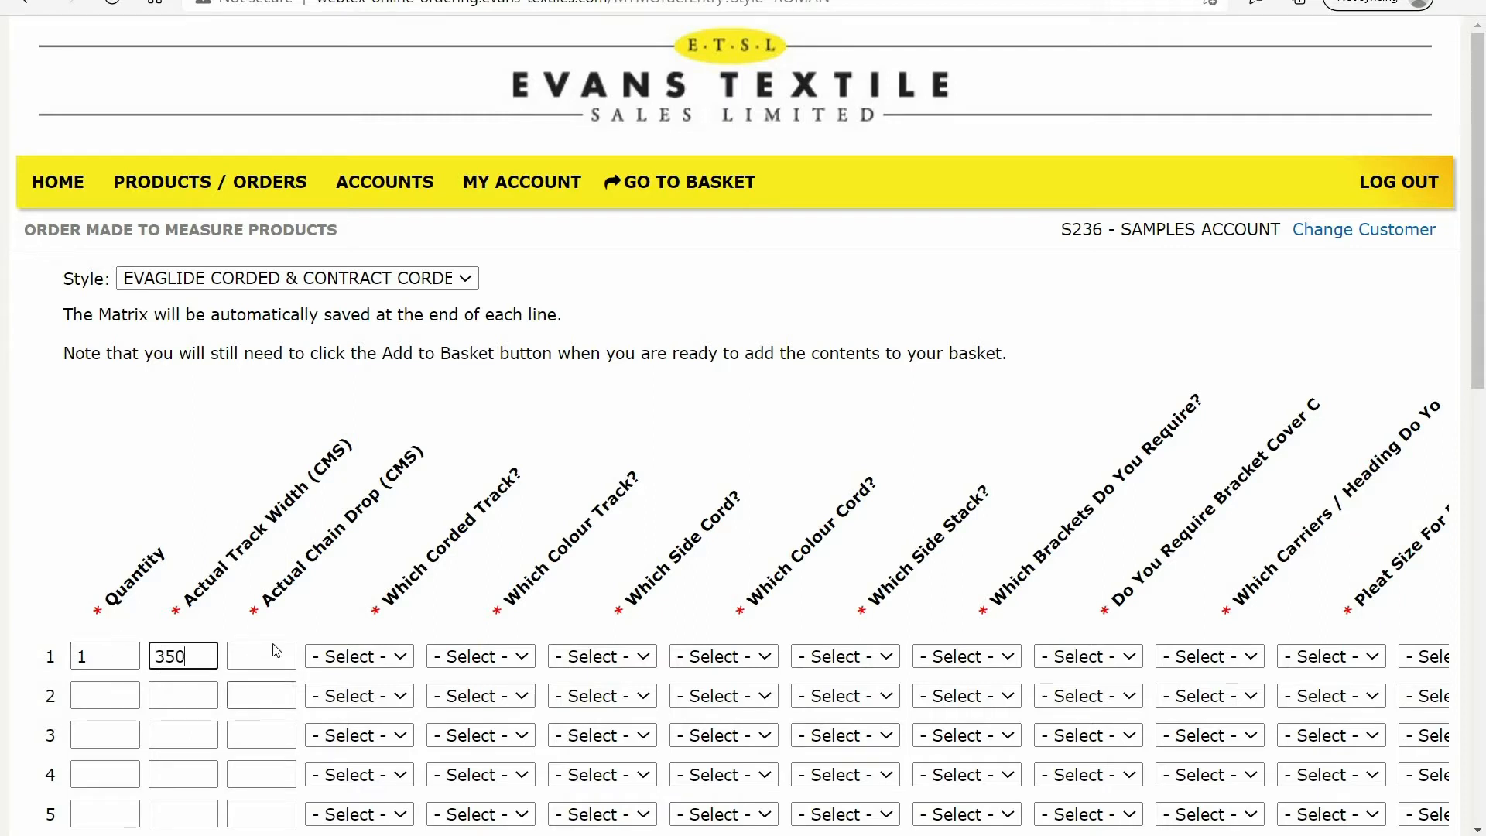
pyautogui.click(276, 651)
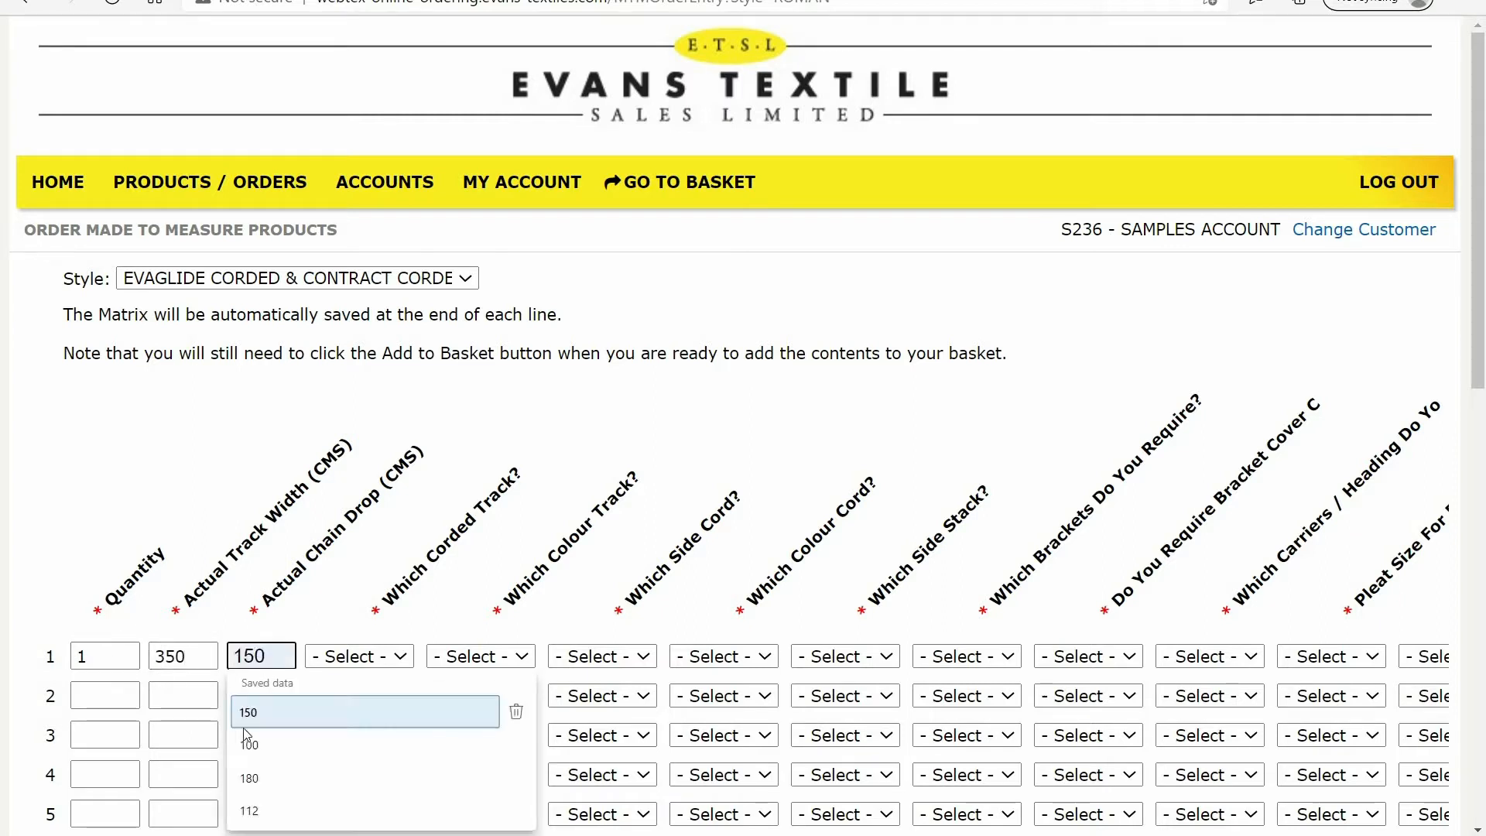
pyautogui.click(265, 714)
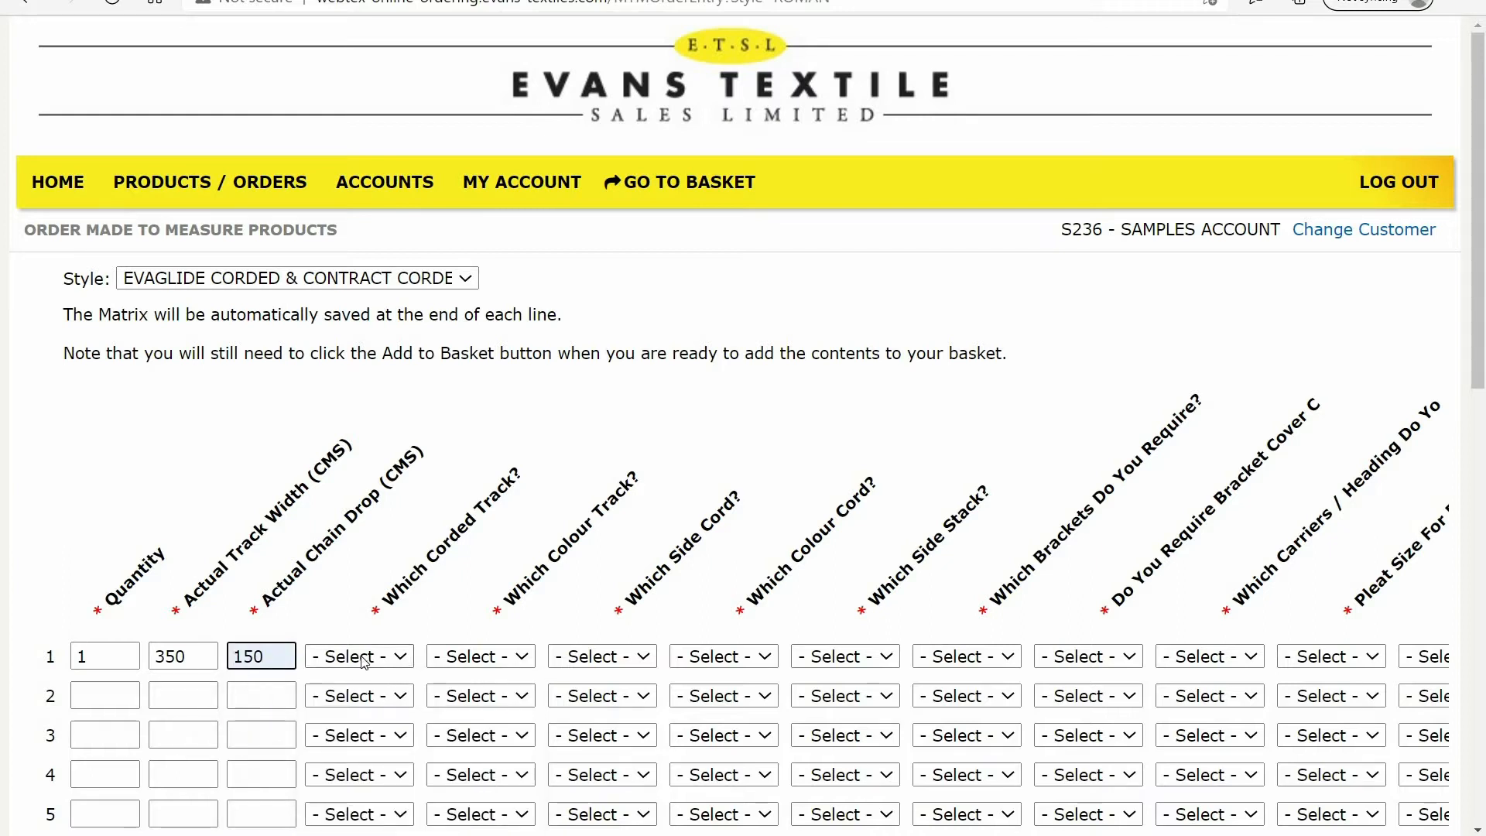
# Choose a CORDED track in WHITE for line 1
pyautogui.click(403, 661)
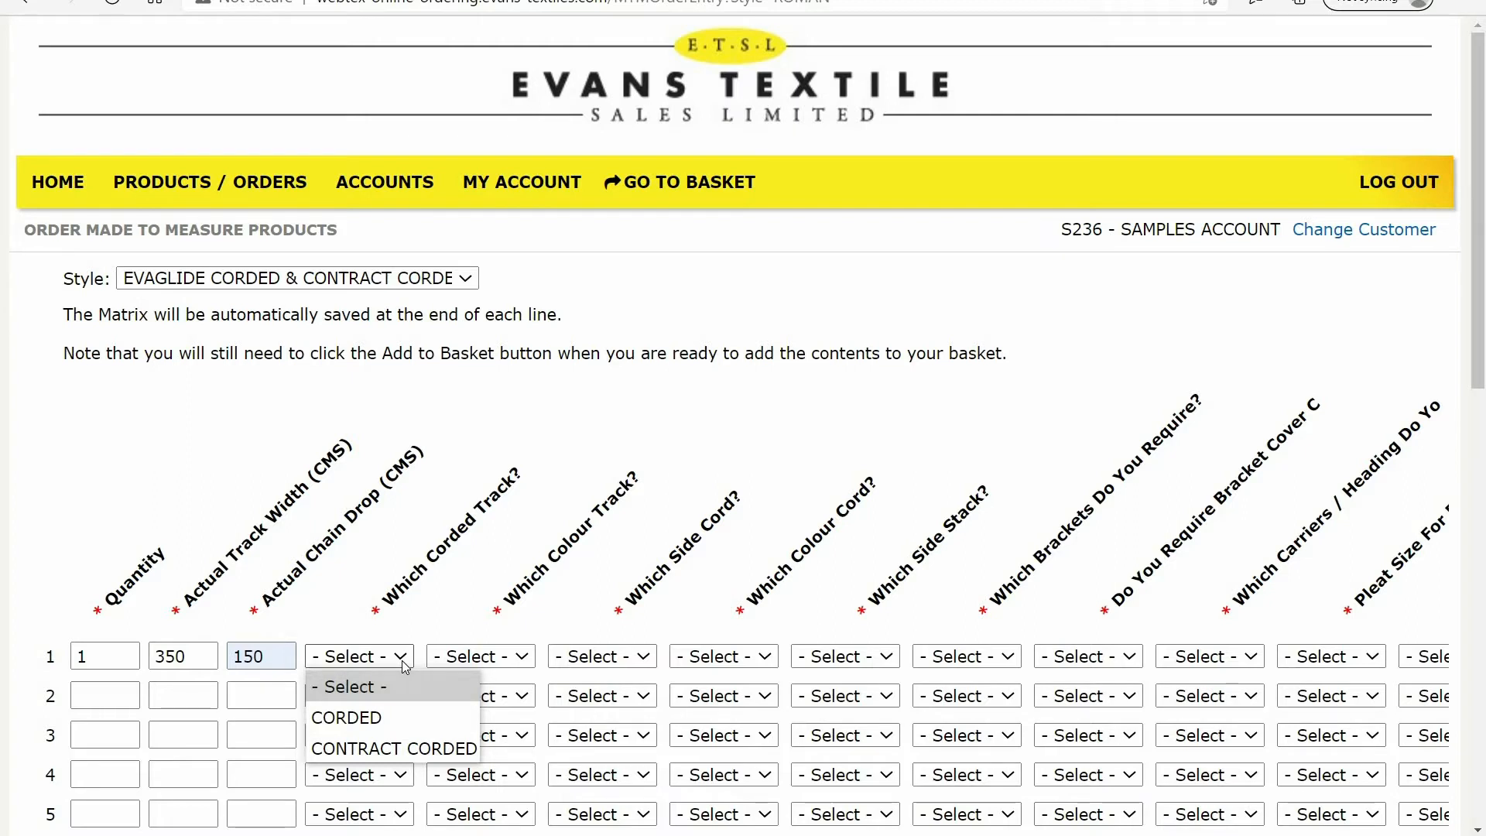
pyautogui.click(374, 727)
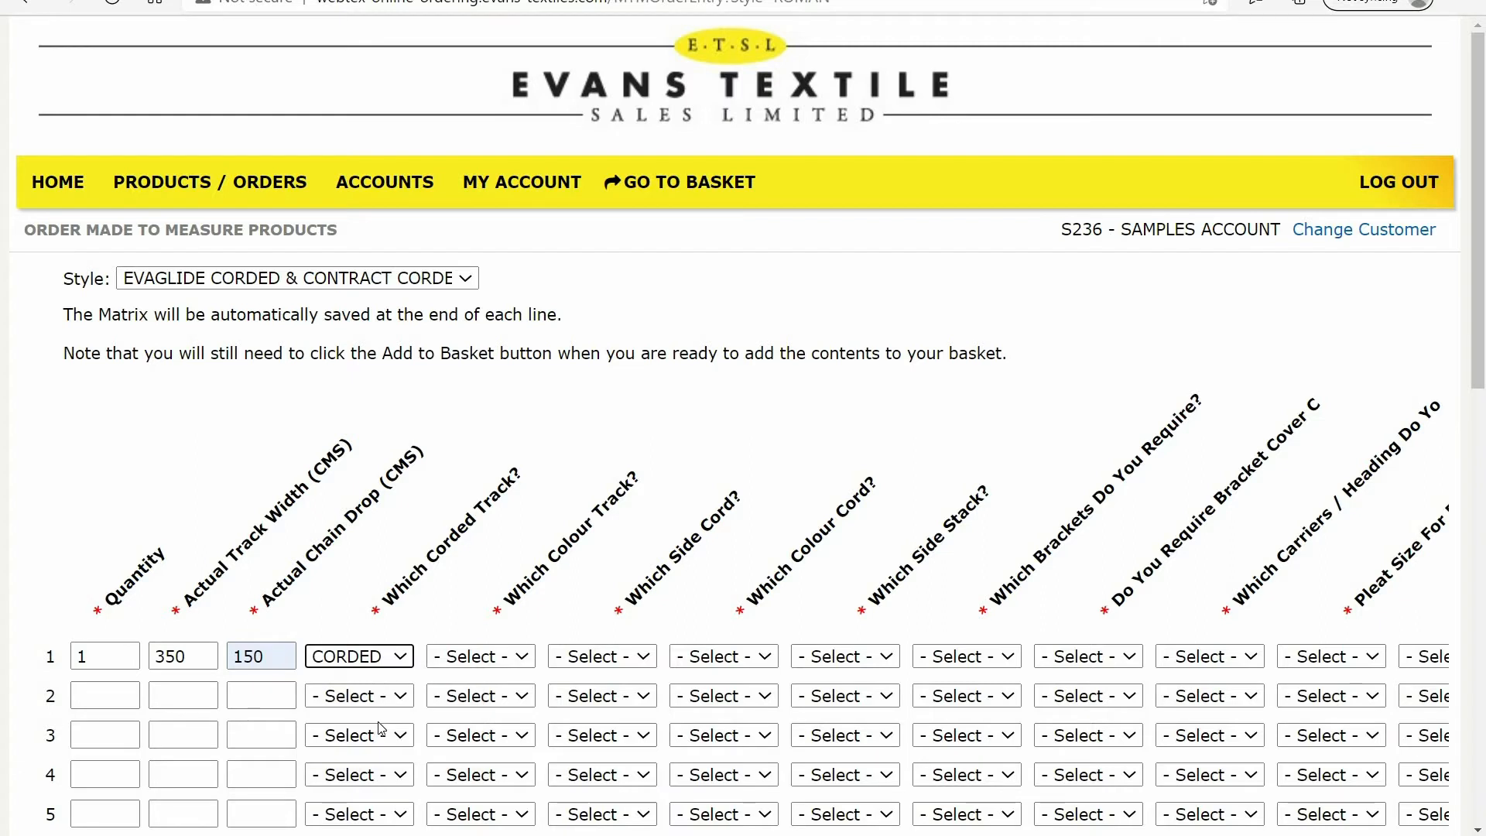
pyautogui.click(524, 667)
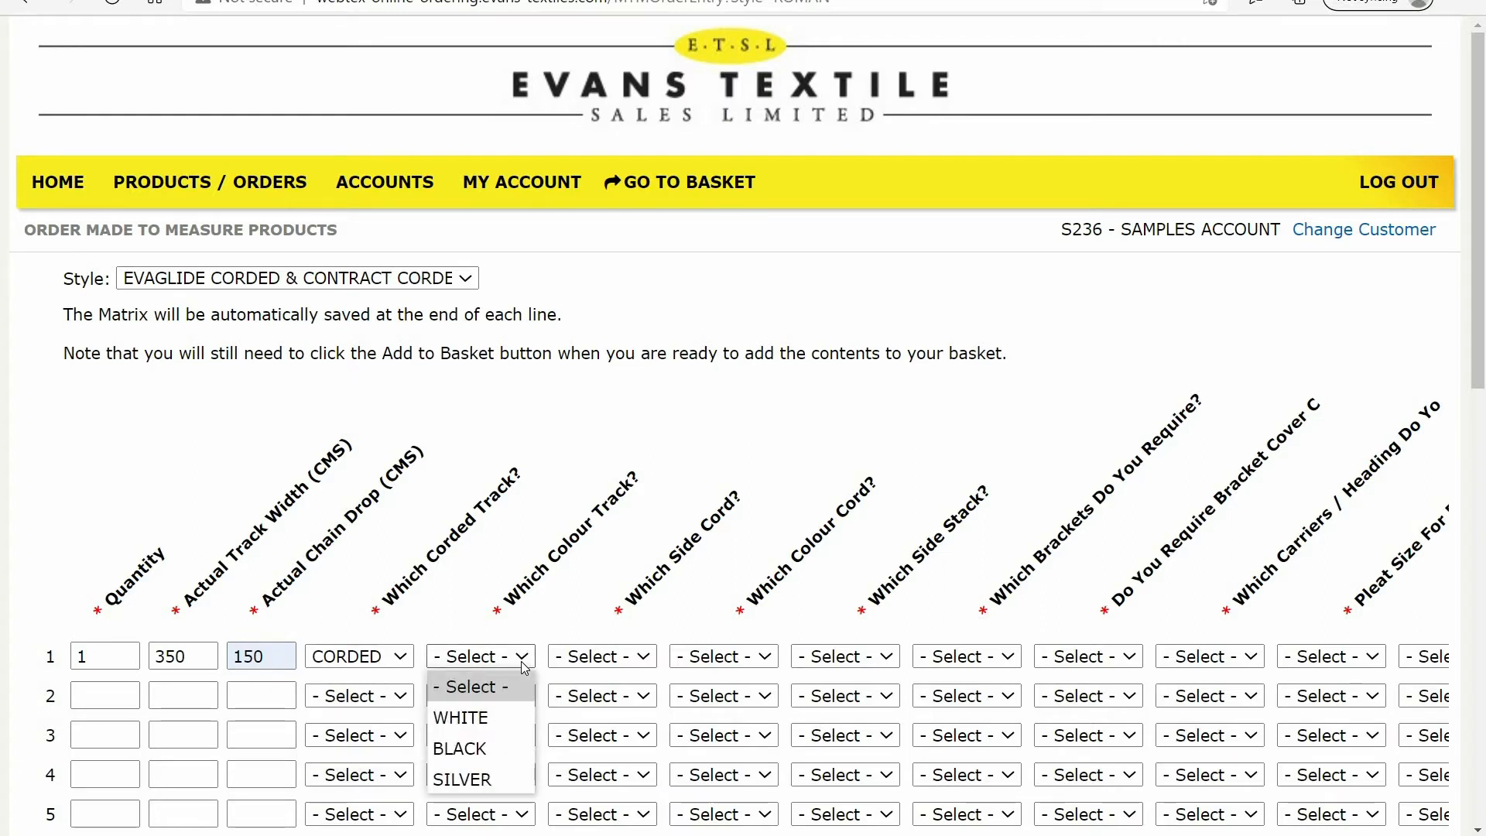
pyautogui.click(488, 720)
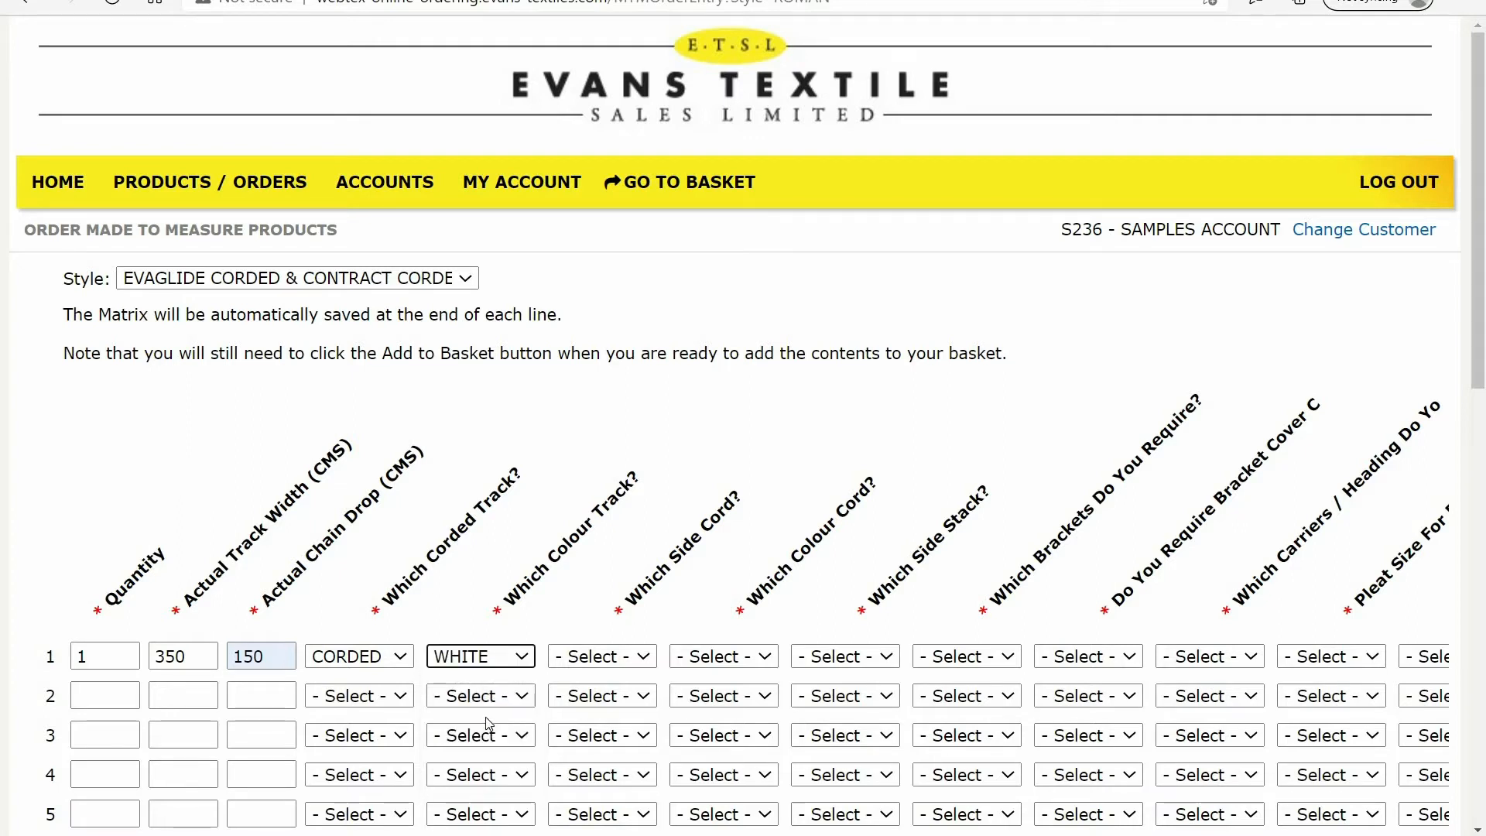
# Set line 1's cord side to RIGHT, cord colour to WHITE and side stack to MID DRAW
pyautogui.click(647, 662)
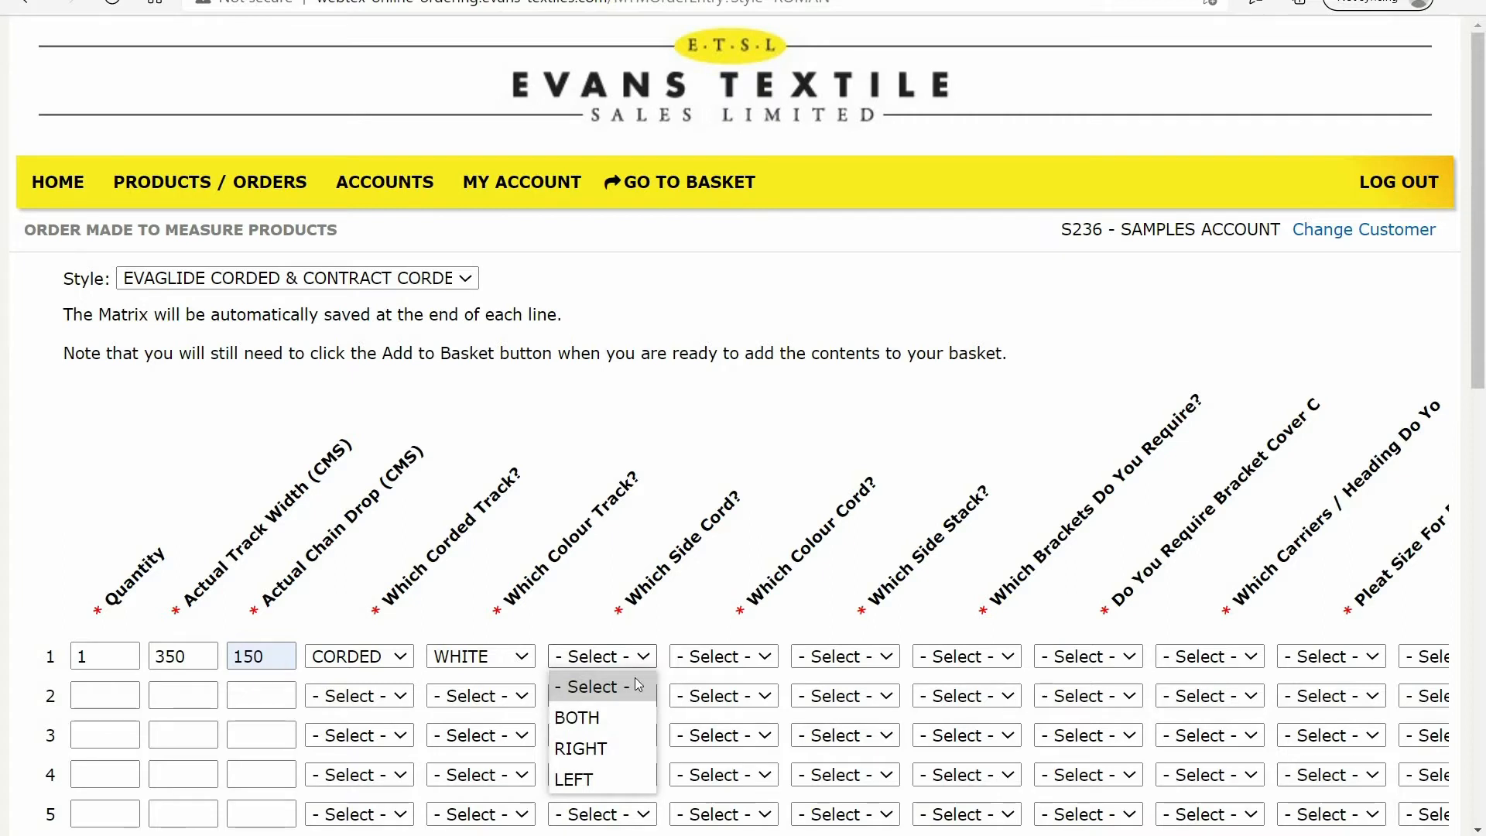
pyautogui.click(610, 753)
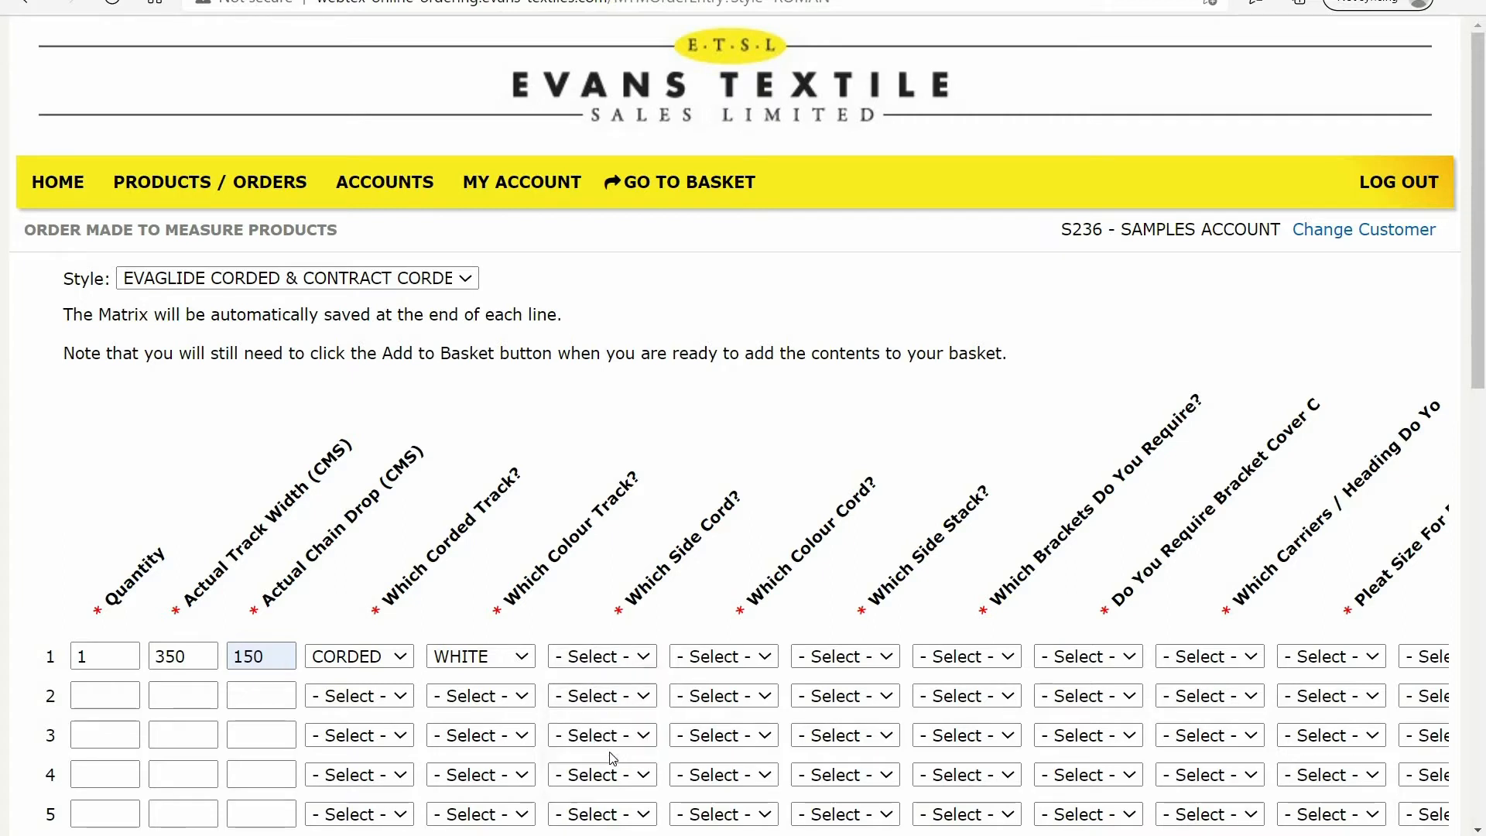
pyautogui.click(765, 658)
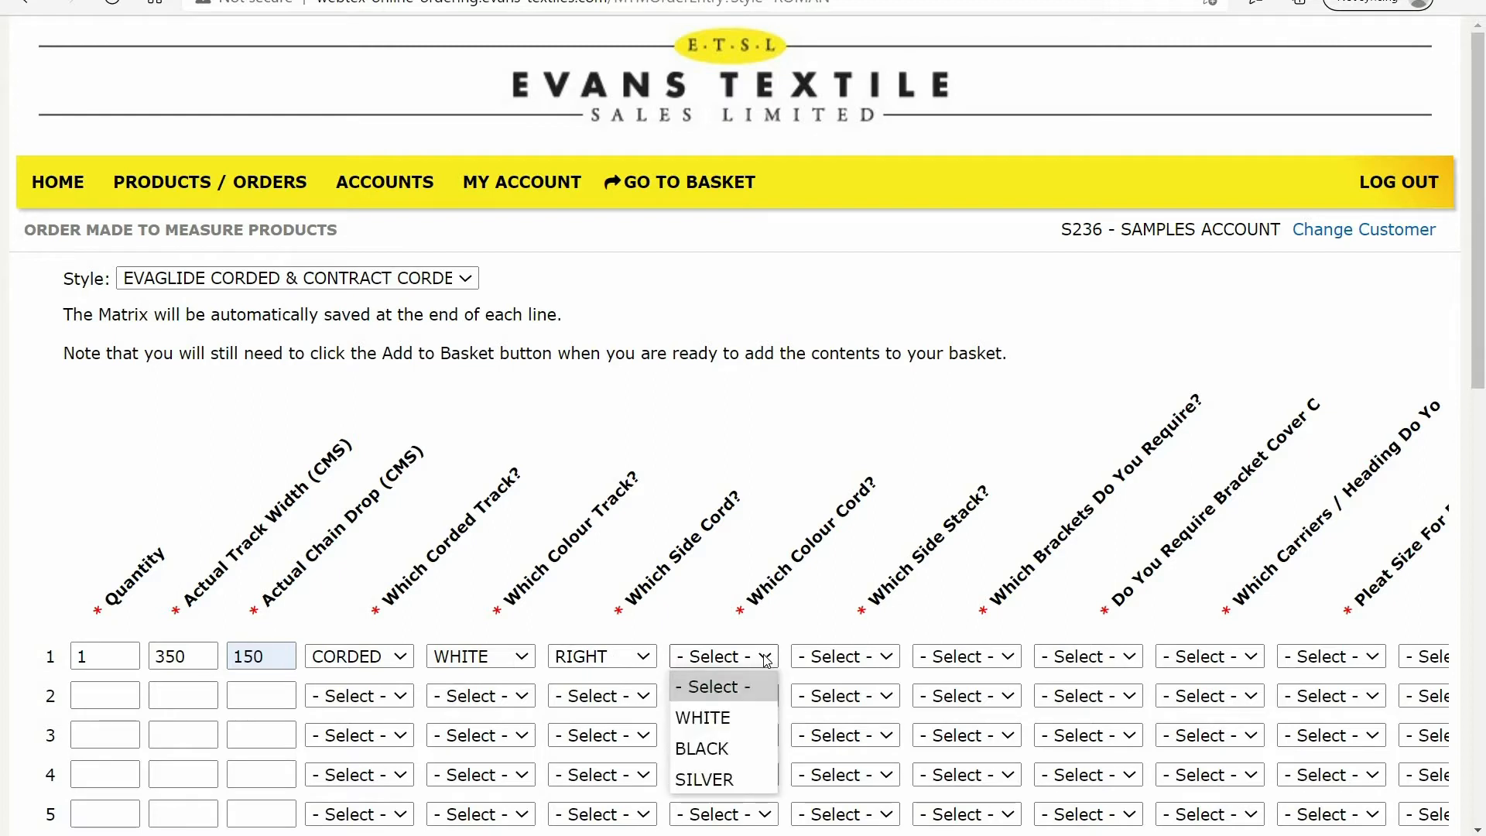
pyautogui.click(726, 726)
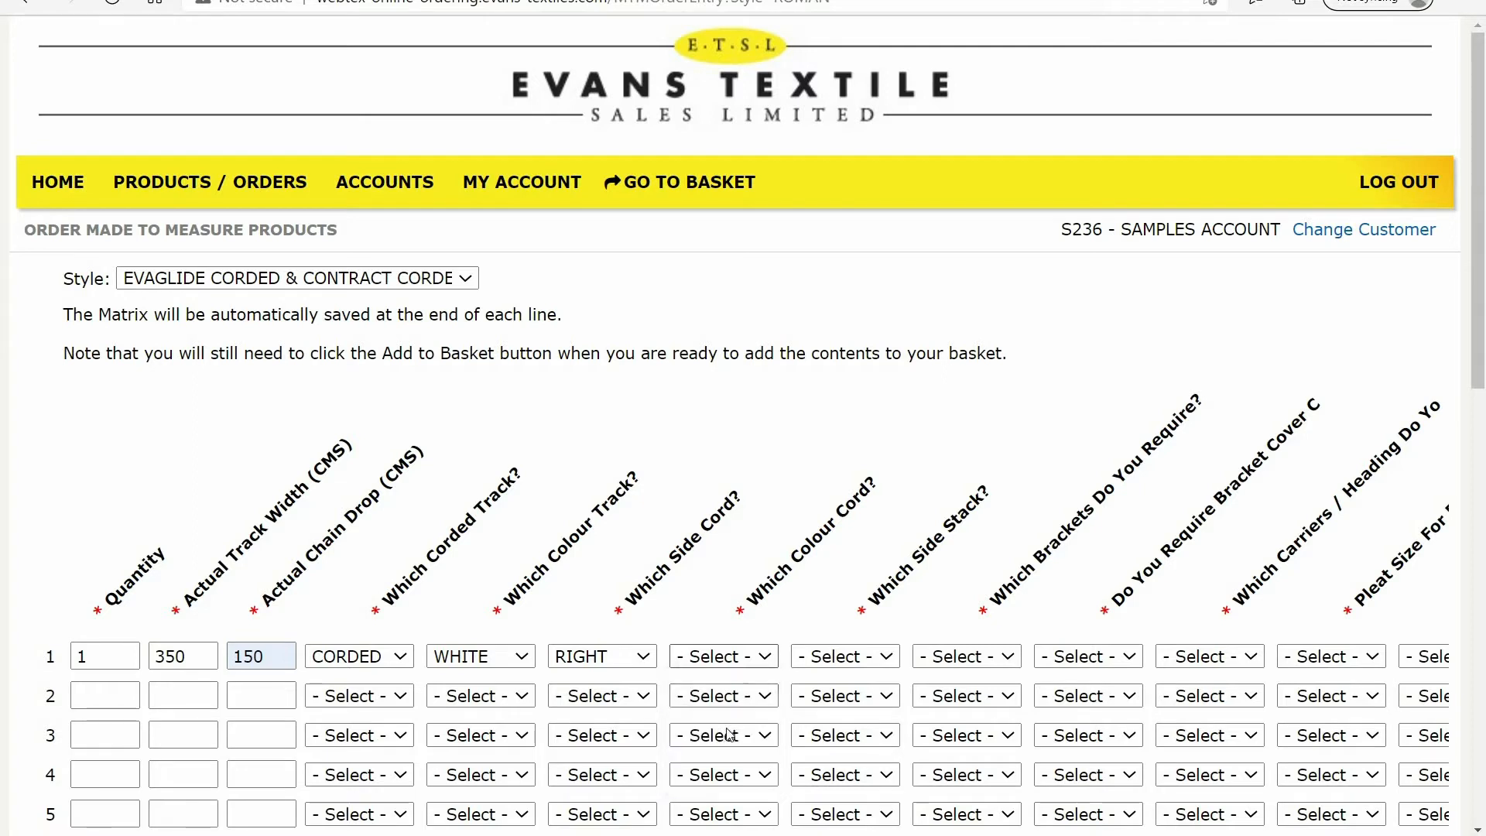
pyautogui.click(887, 660)
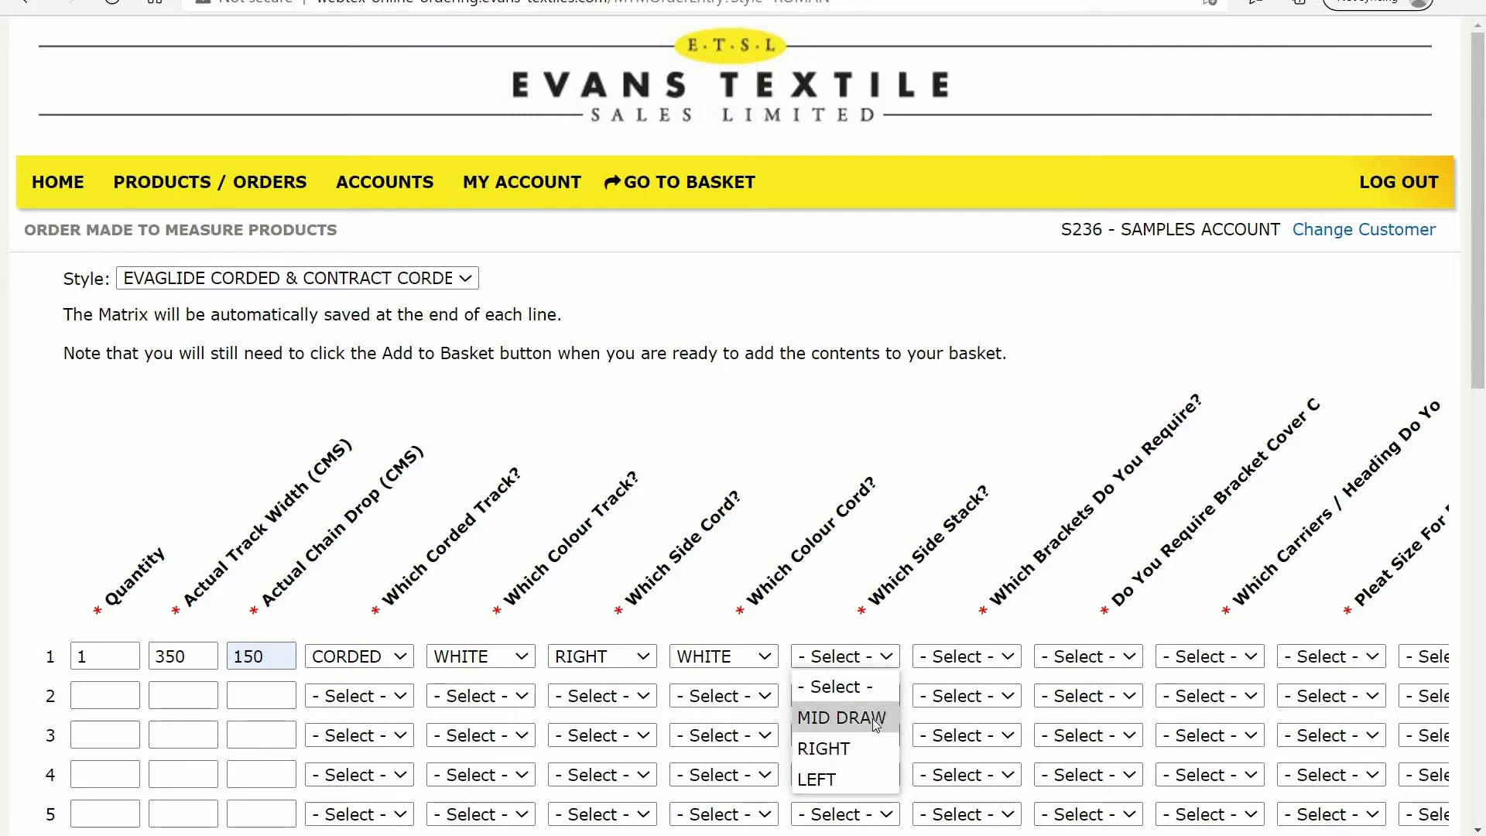
pyautogui.click(876, 724)
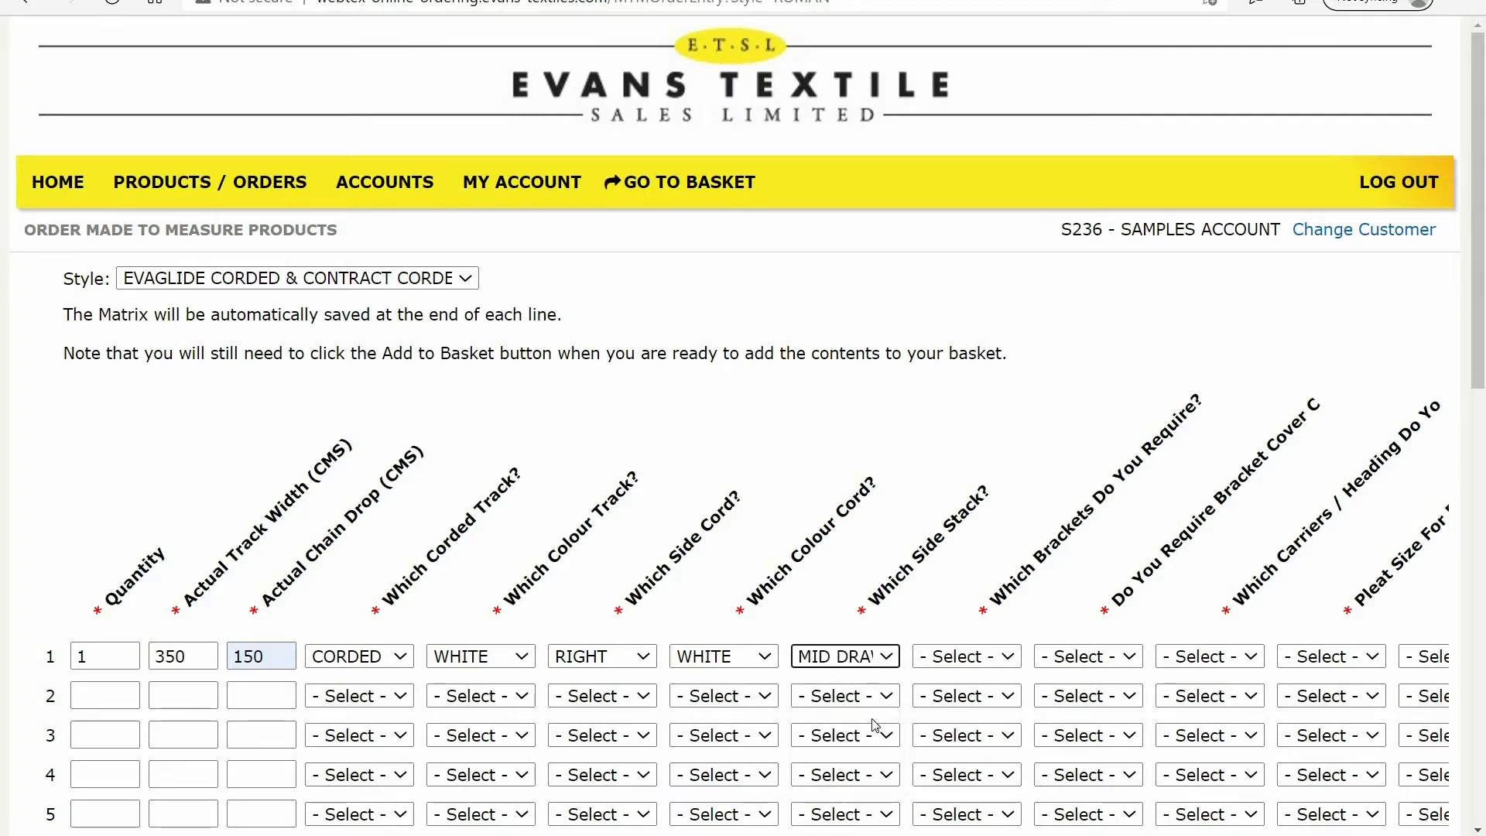
# Select 75MM WALL BRACKETS for line 1 and answer YES PLEASE to bracket covers
pyautogui.click(1007, 658)
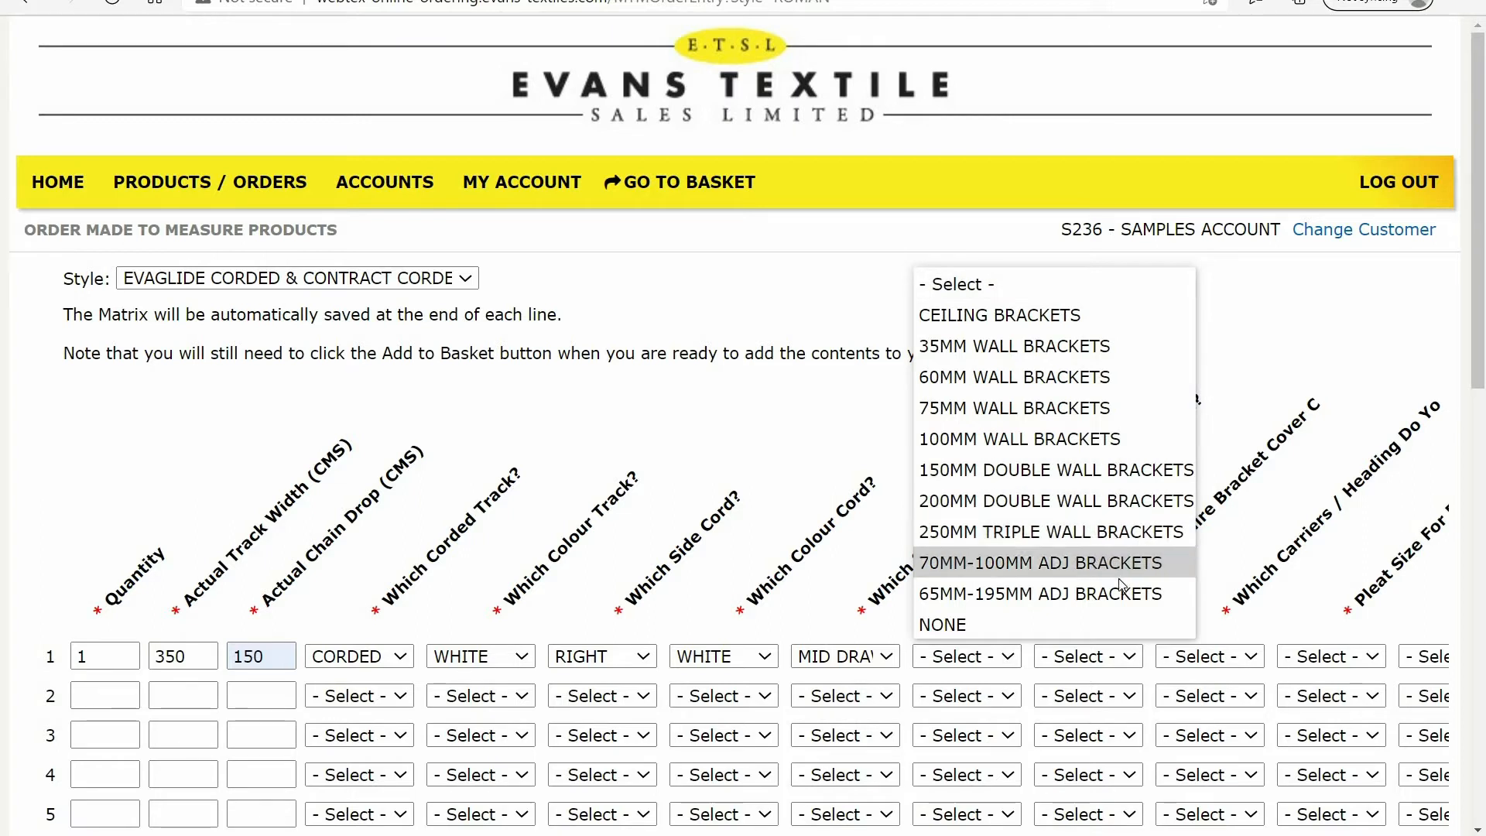
pyautogui.click(1066, 408)
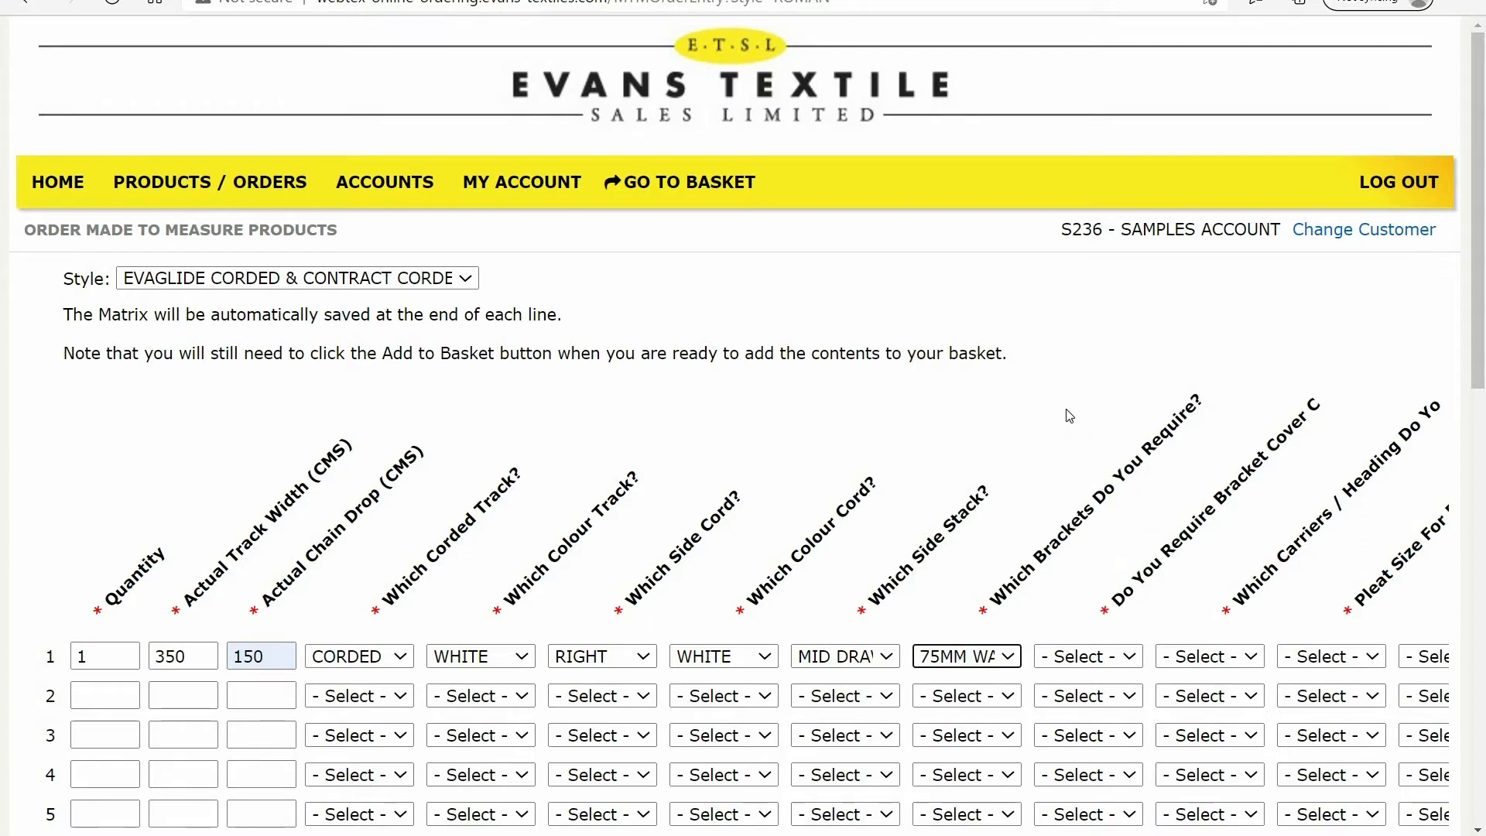
pyautogui.click(1130, 657)
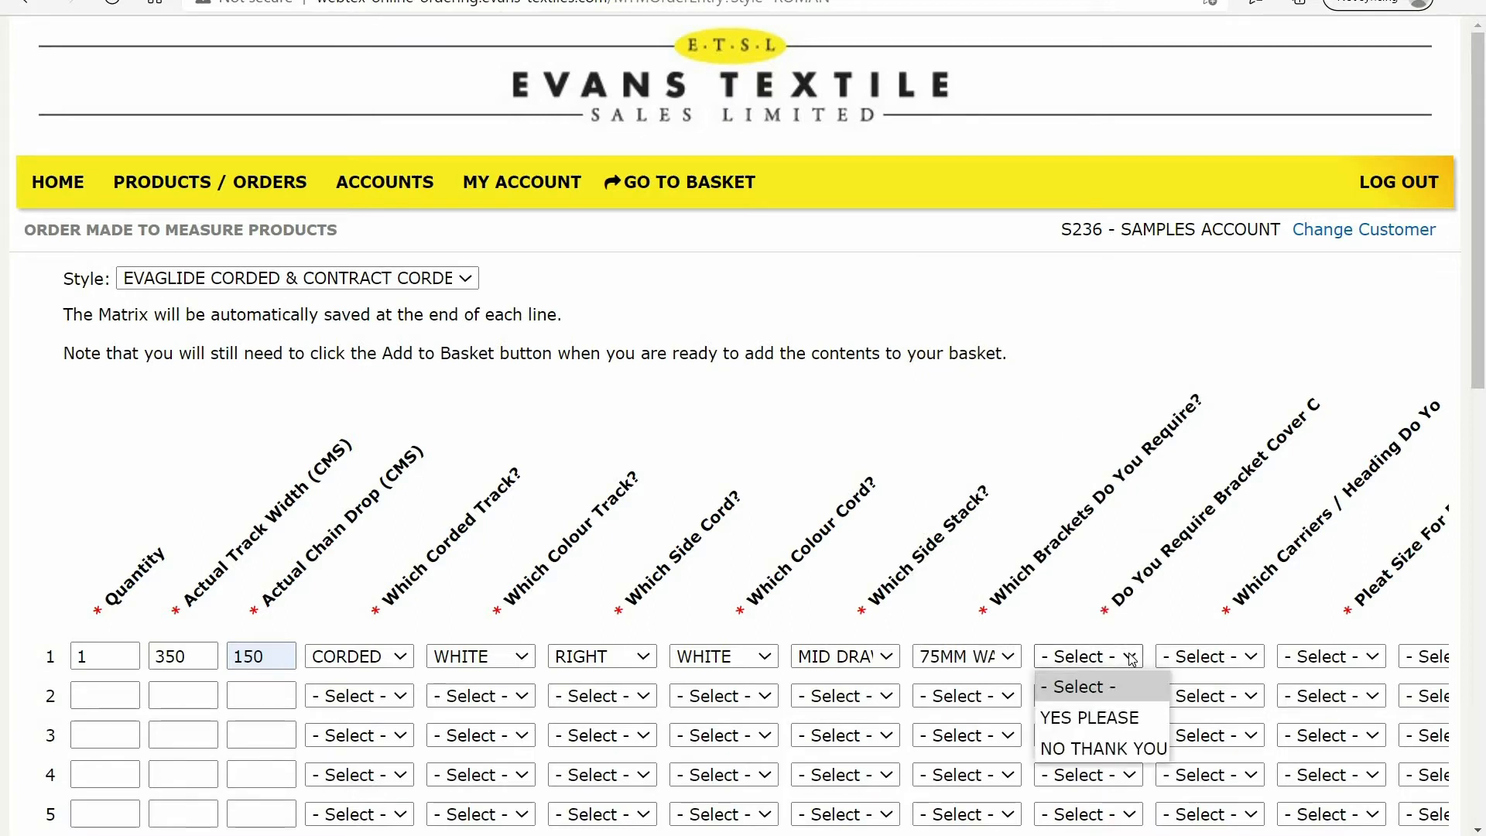
pyautogui.click(1121, 719)
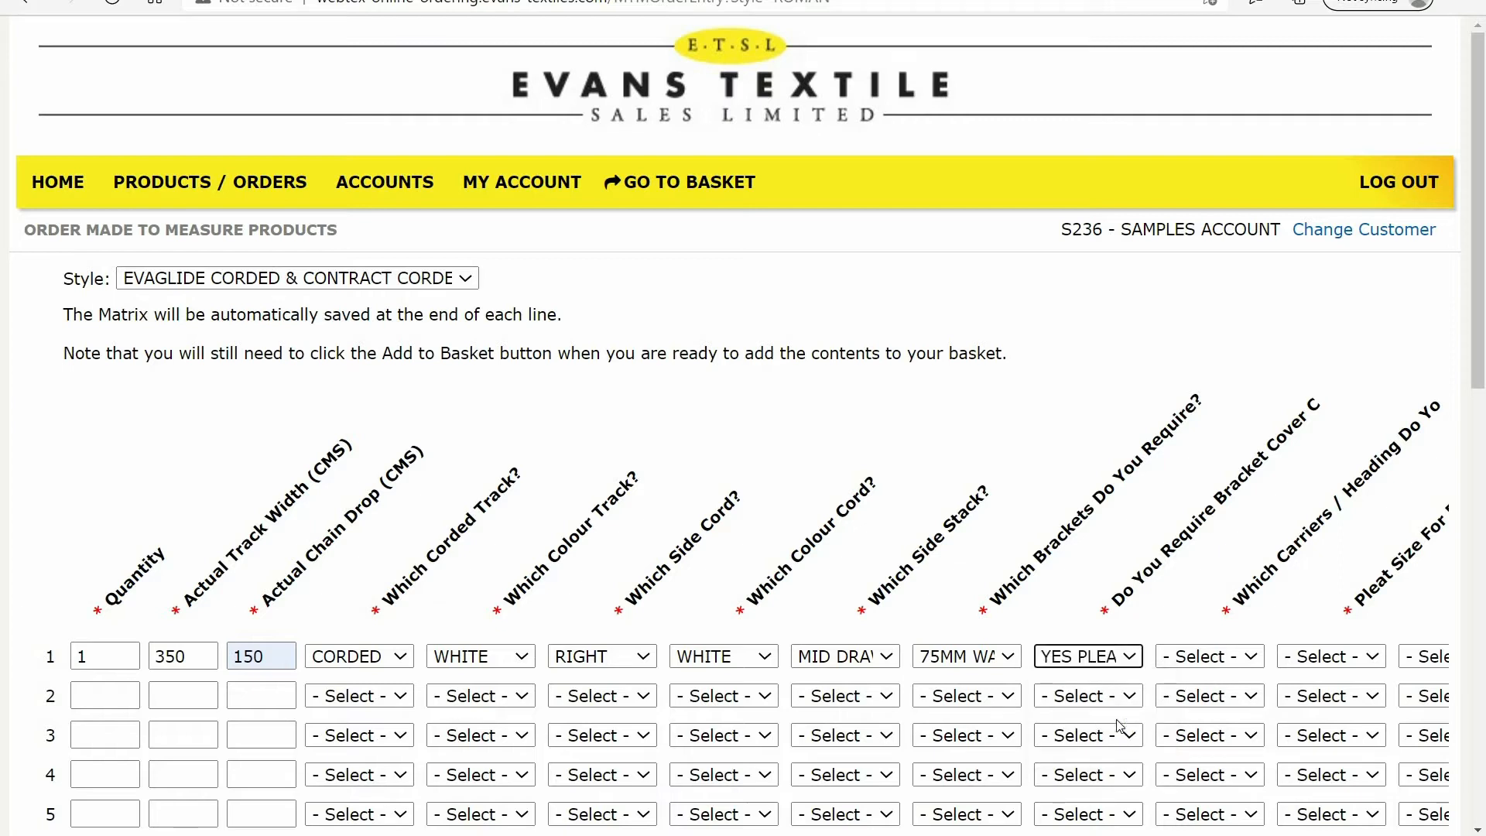
# Choose STANDARD CARRIERS as the carriers and heading option for line 1
pyautogui.click(1257, 663)
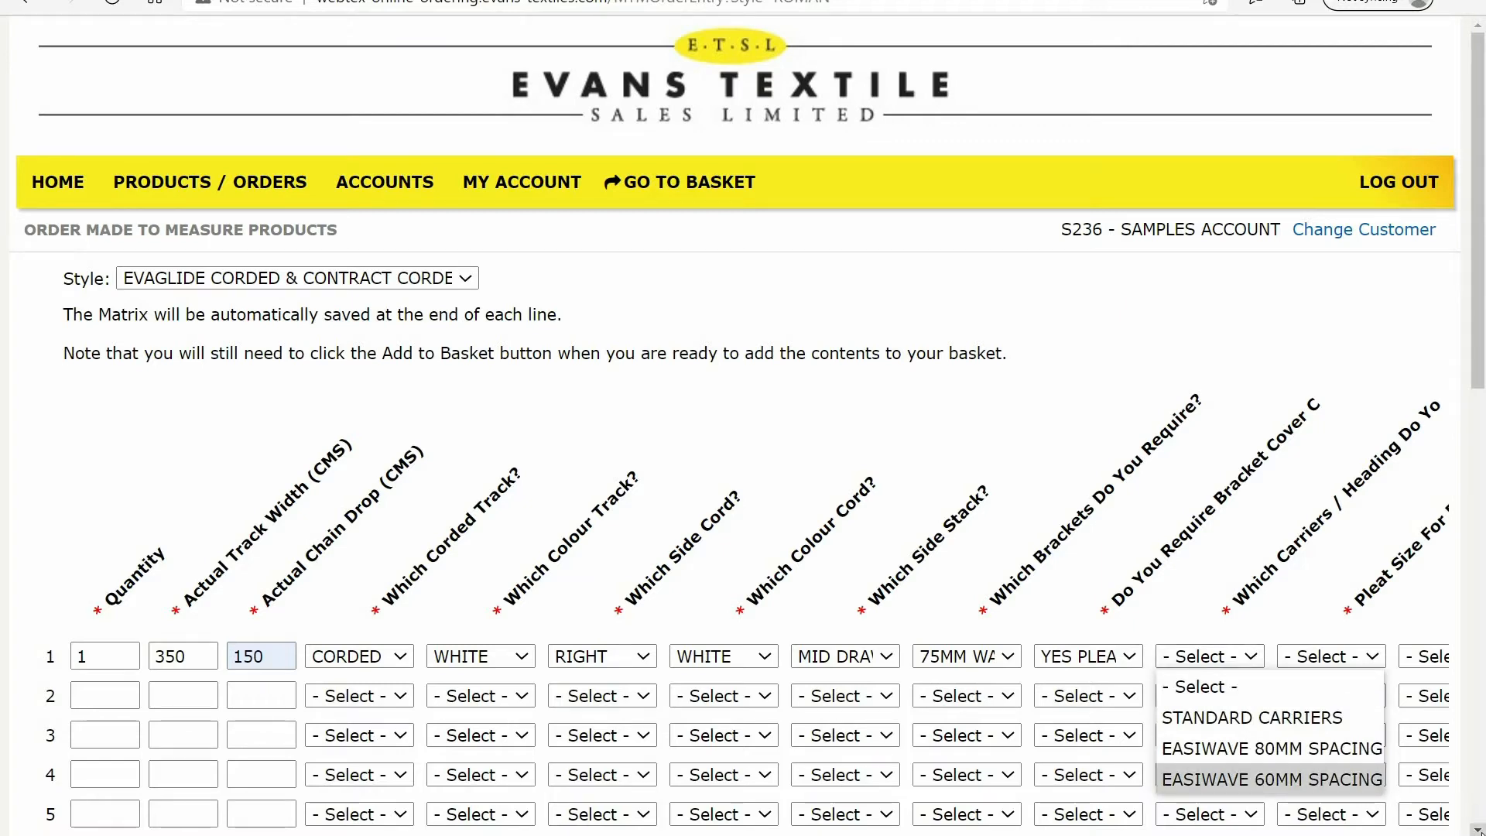
pyautogui.scroll(-3, 744, 426)
pyautogui.scroll(-1, 1444, 740)
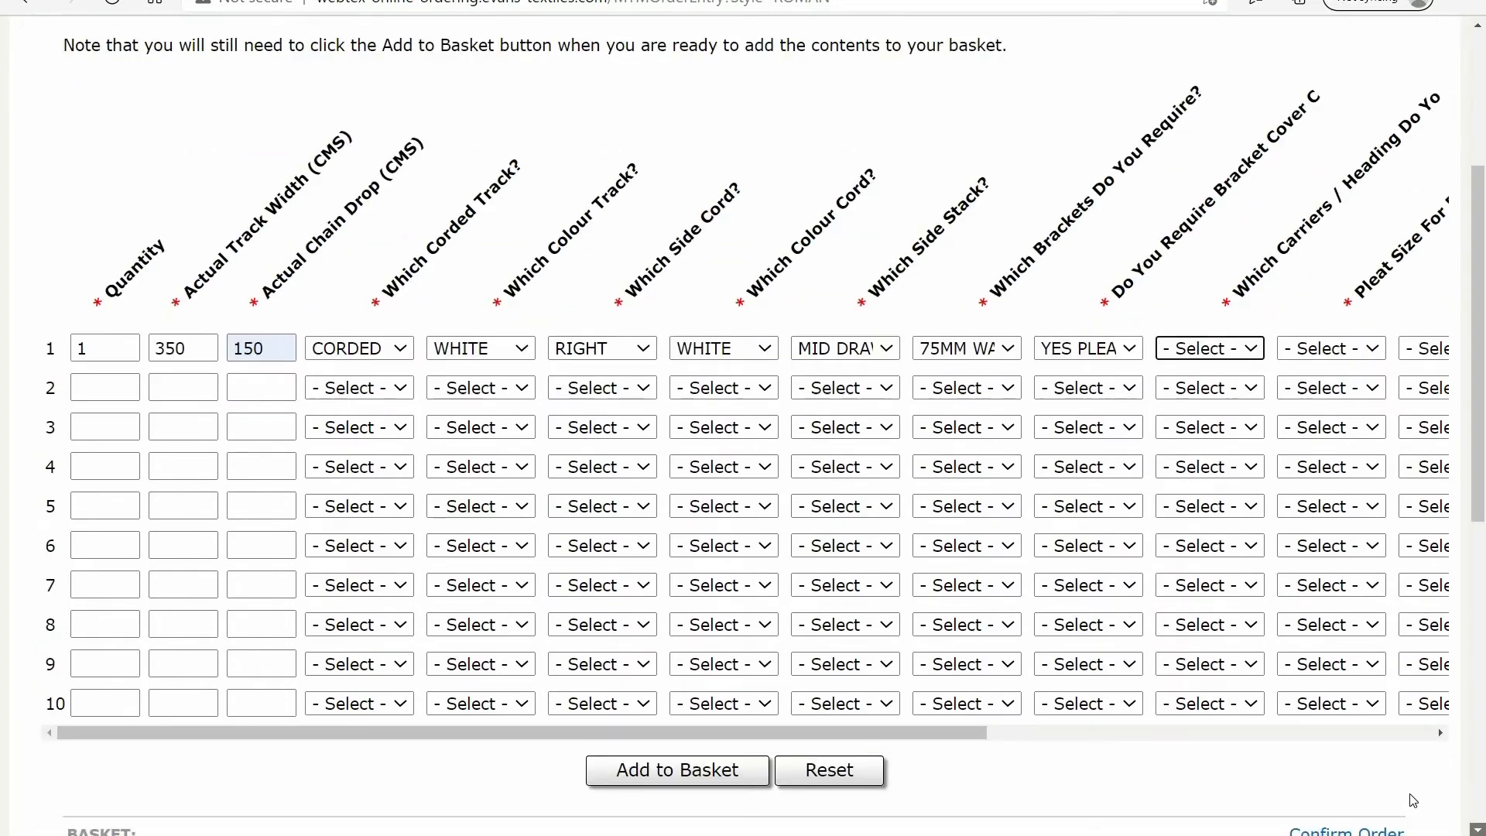
pyautogui.click(1442, 733)
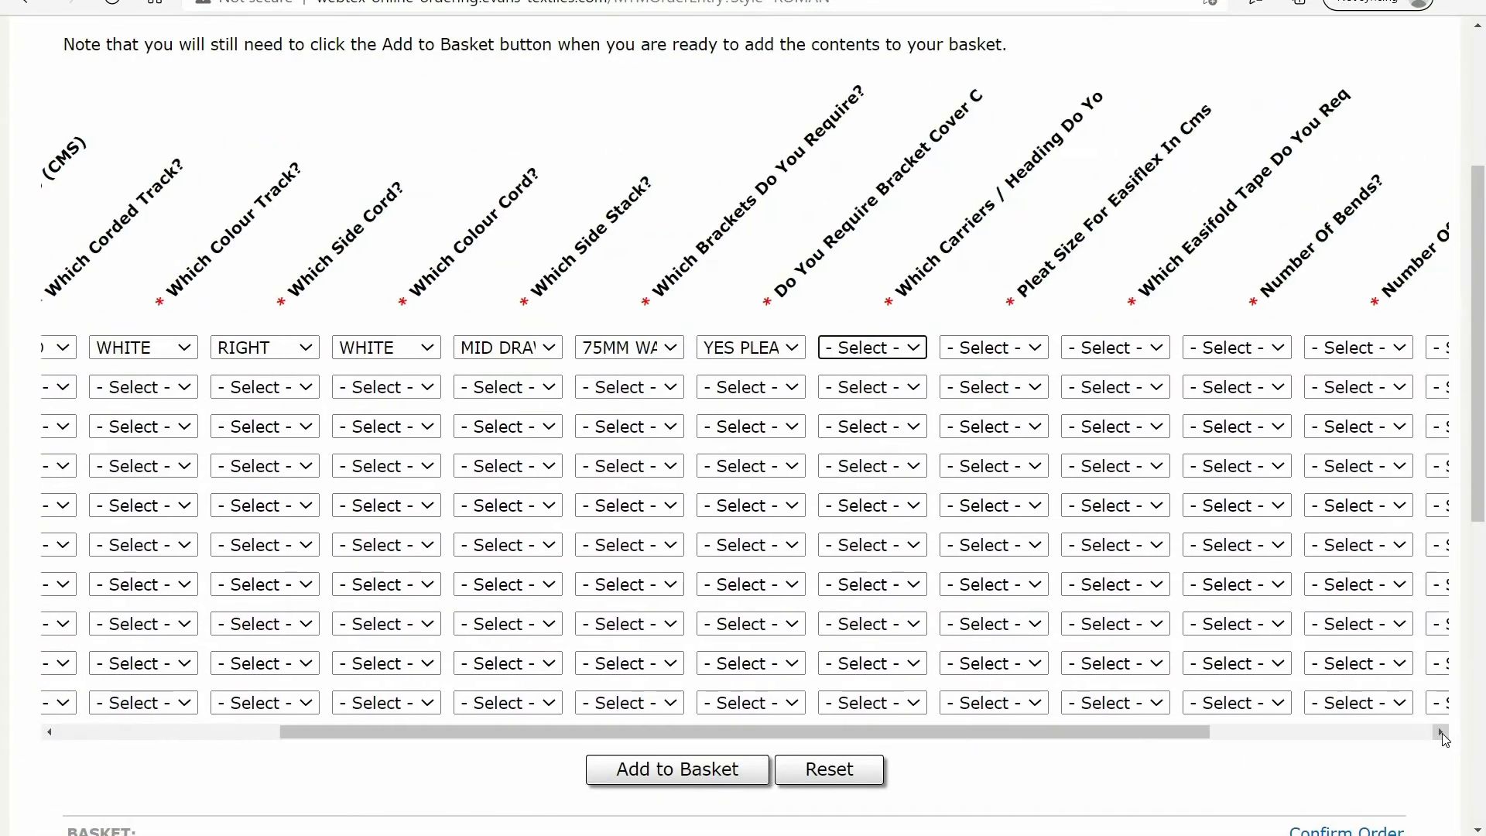
pyautogui.click(901, 349)
pyautogui.click(896, 411)
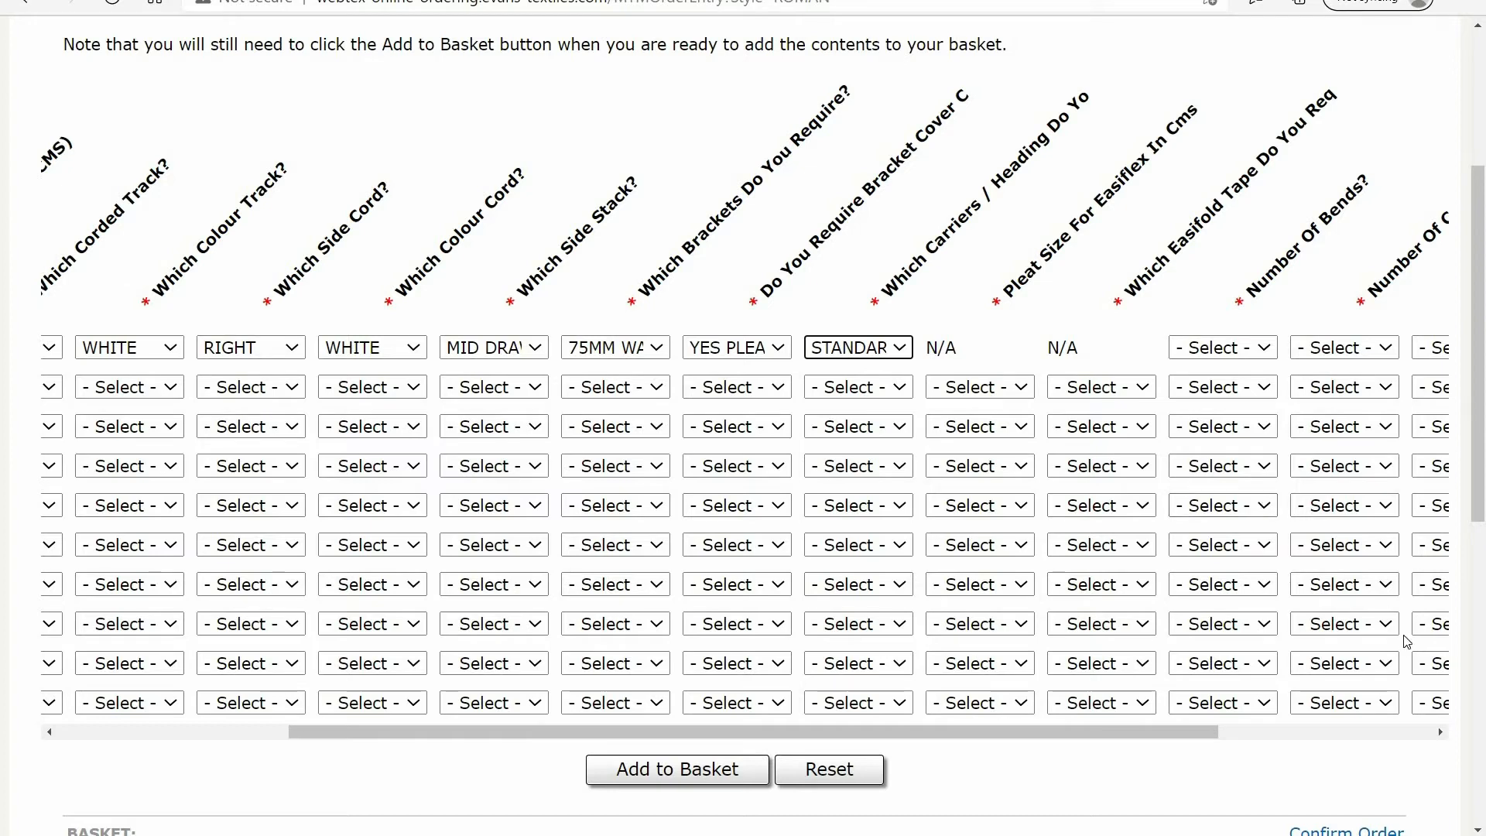
# Set bends, curves and track connectors on line 1 to NOT REQUIRED THANK YOU
pyautogui.click(1400, 743)
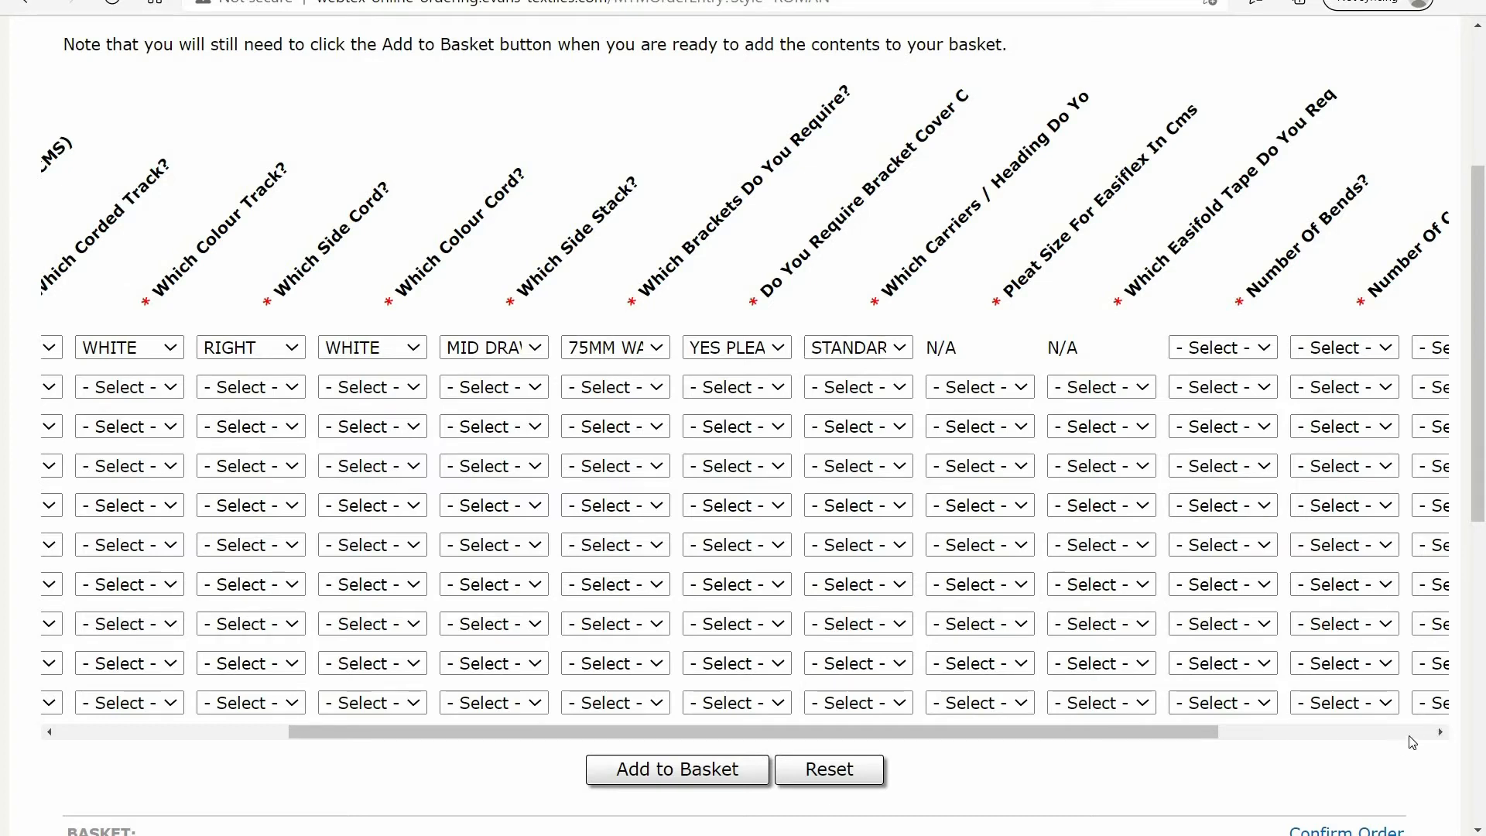
pyautogui.click(1441, 735)
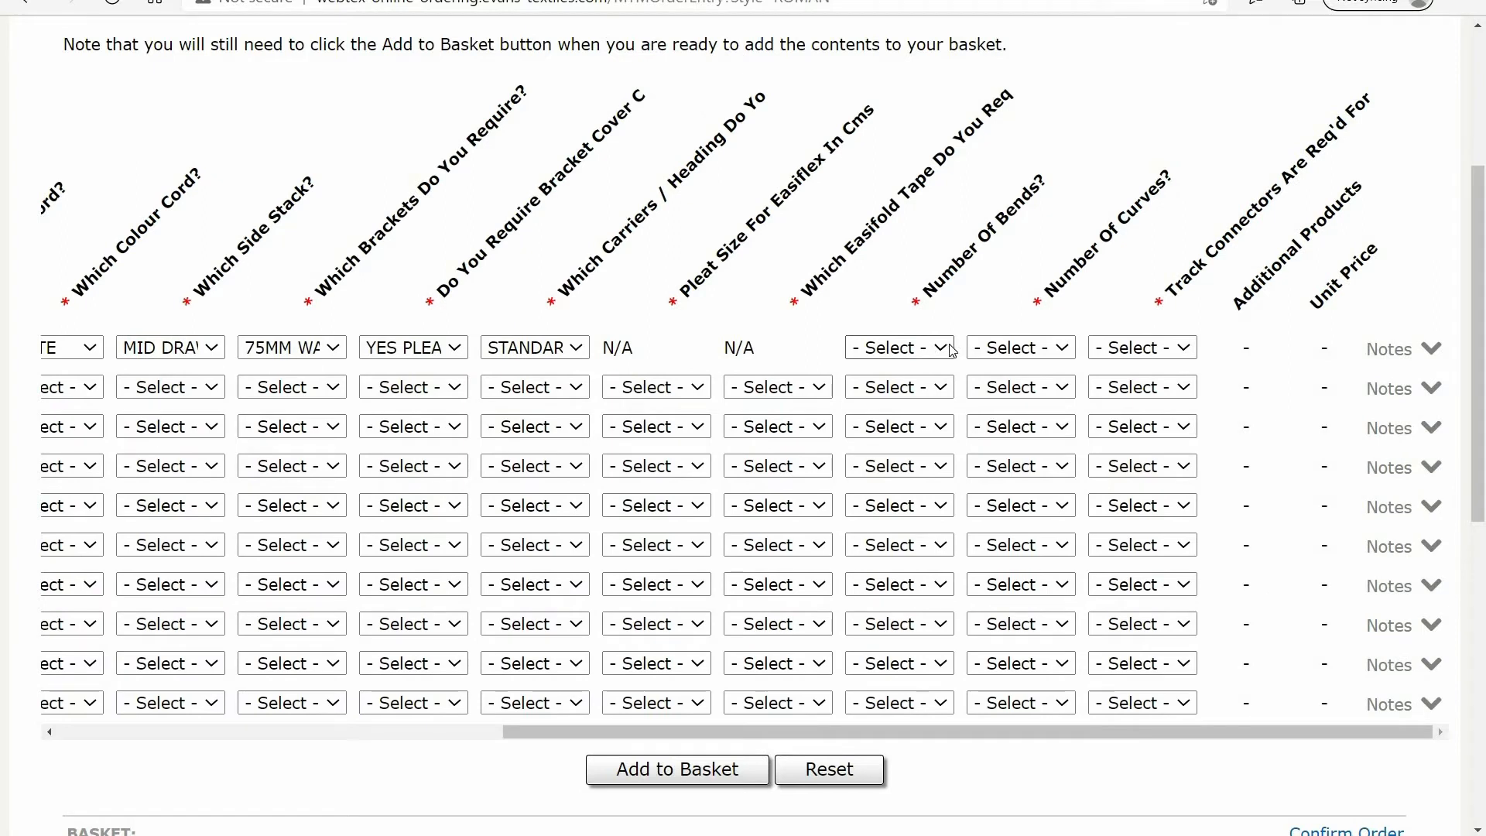
pyautogui.click(953, 350)
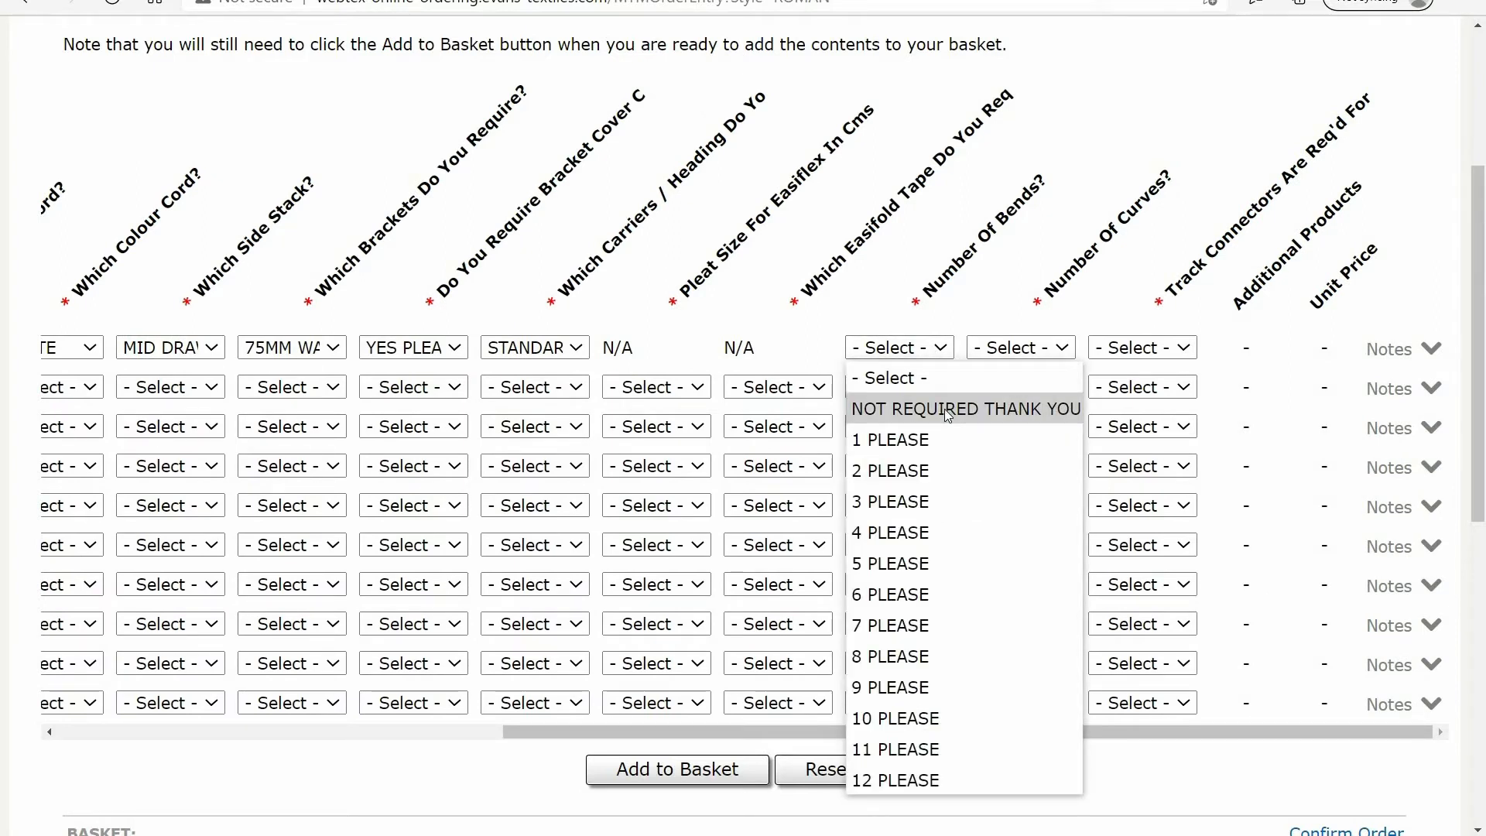
pyautogui.click(949, 410)
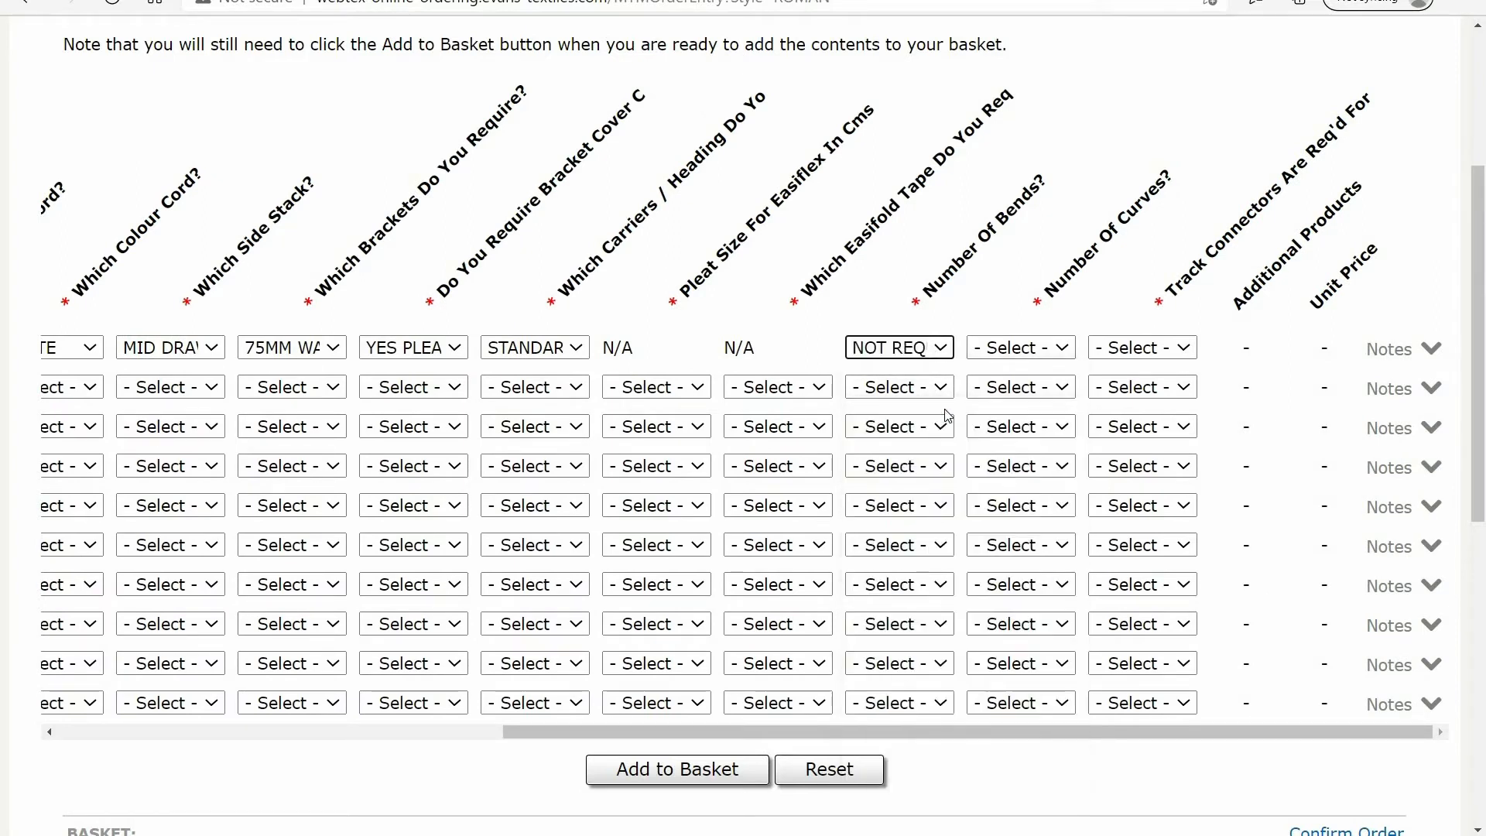
pyautogui.click(1065, 353)
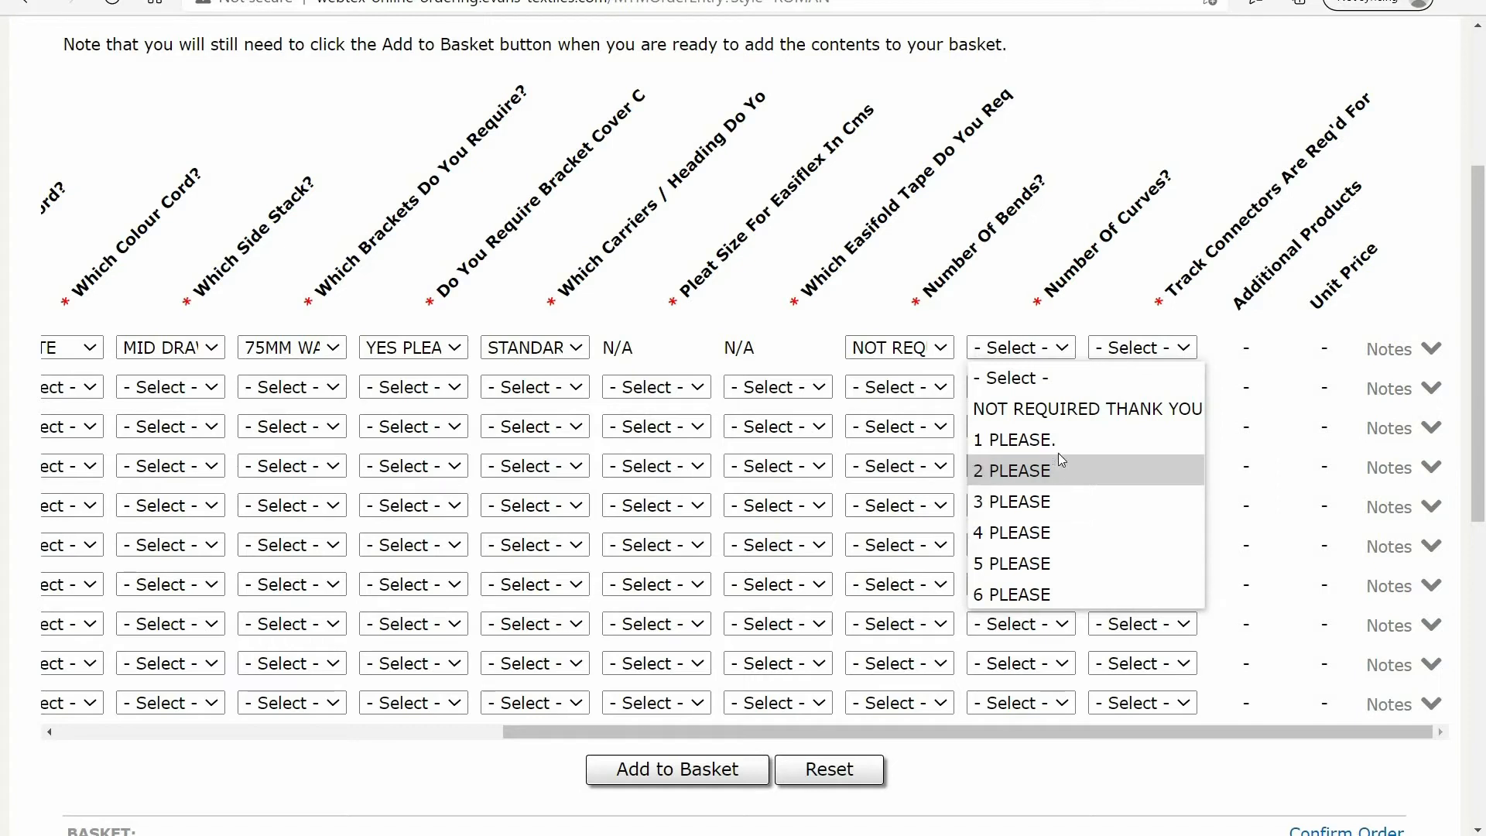
pyautogui.click(1073, 412)
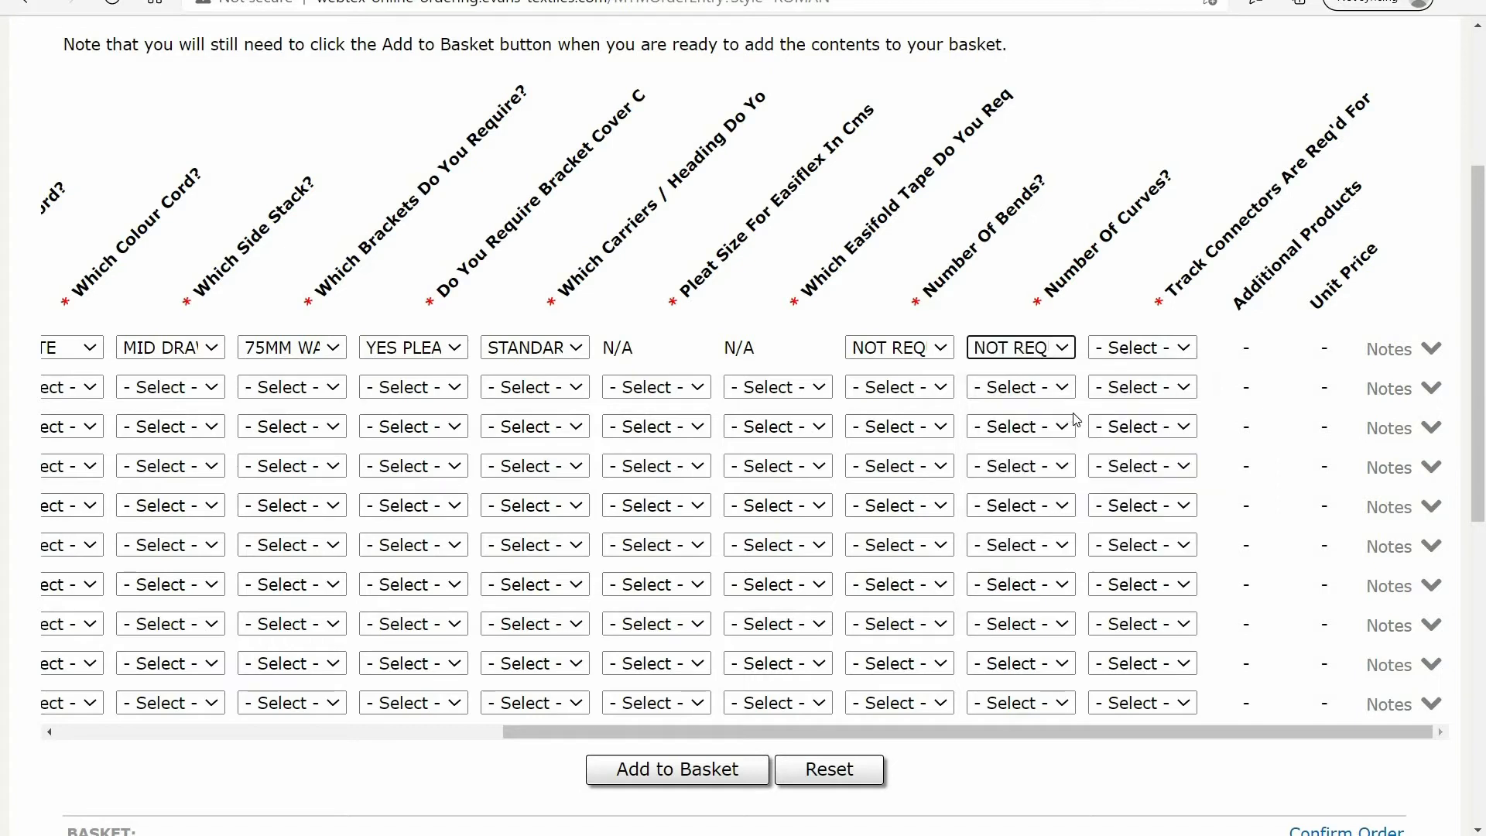
pyautogui.click(1190, 353)
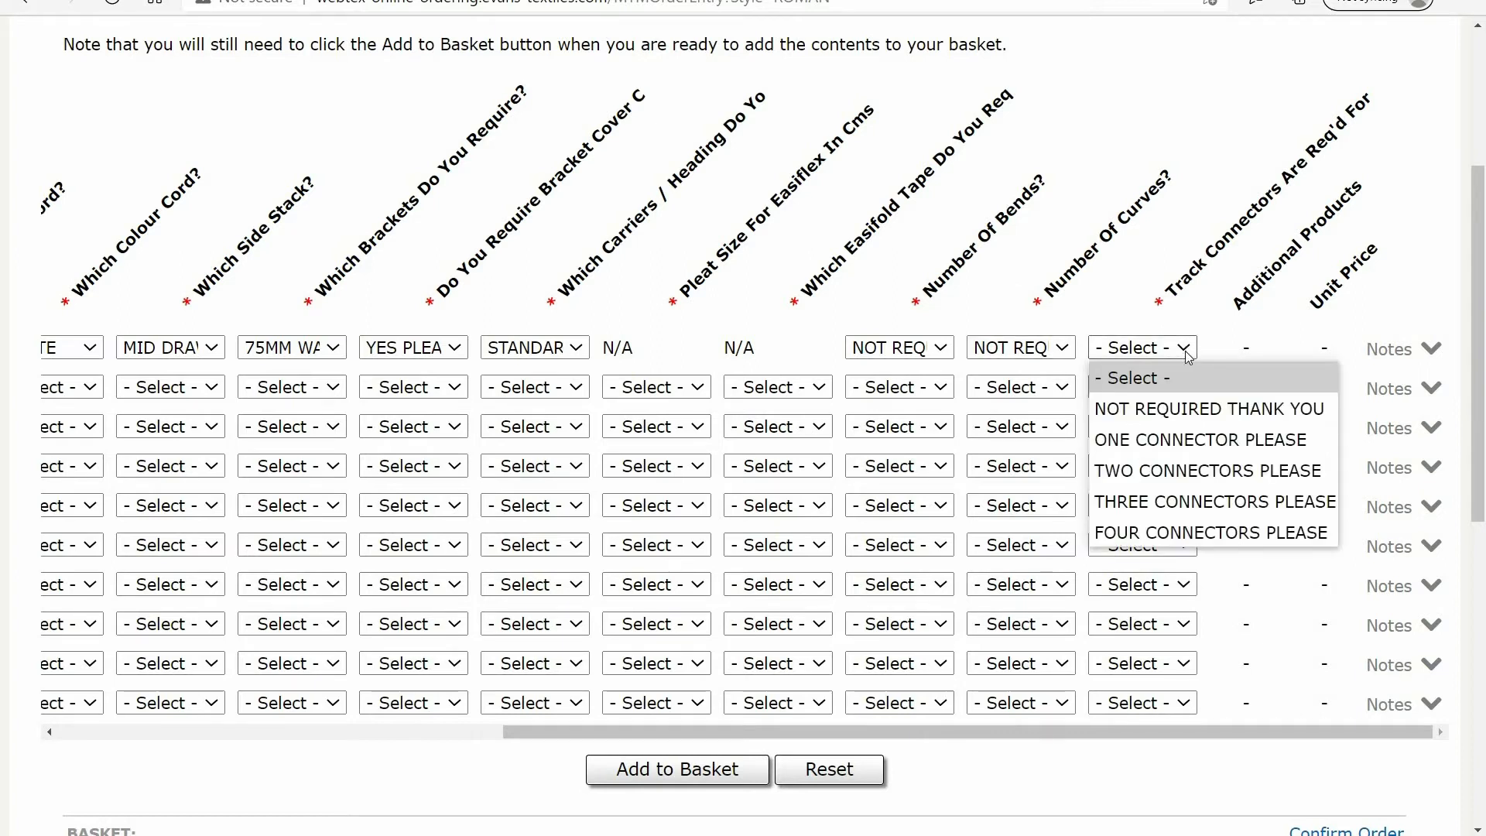
pyautogui.click(1179, 411)
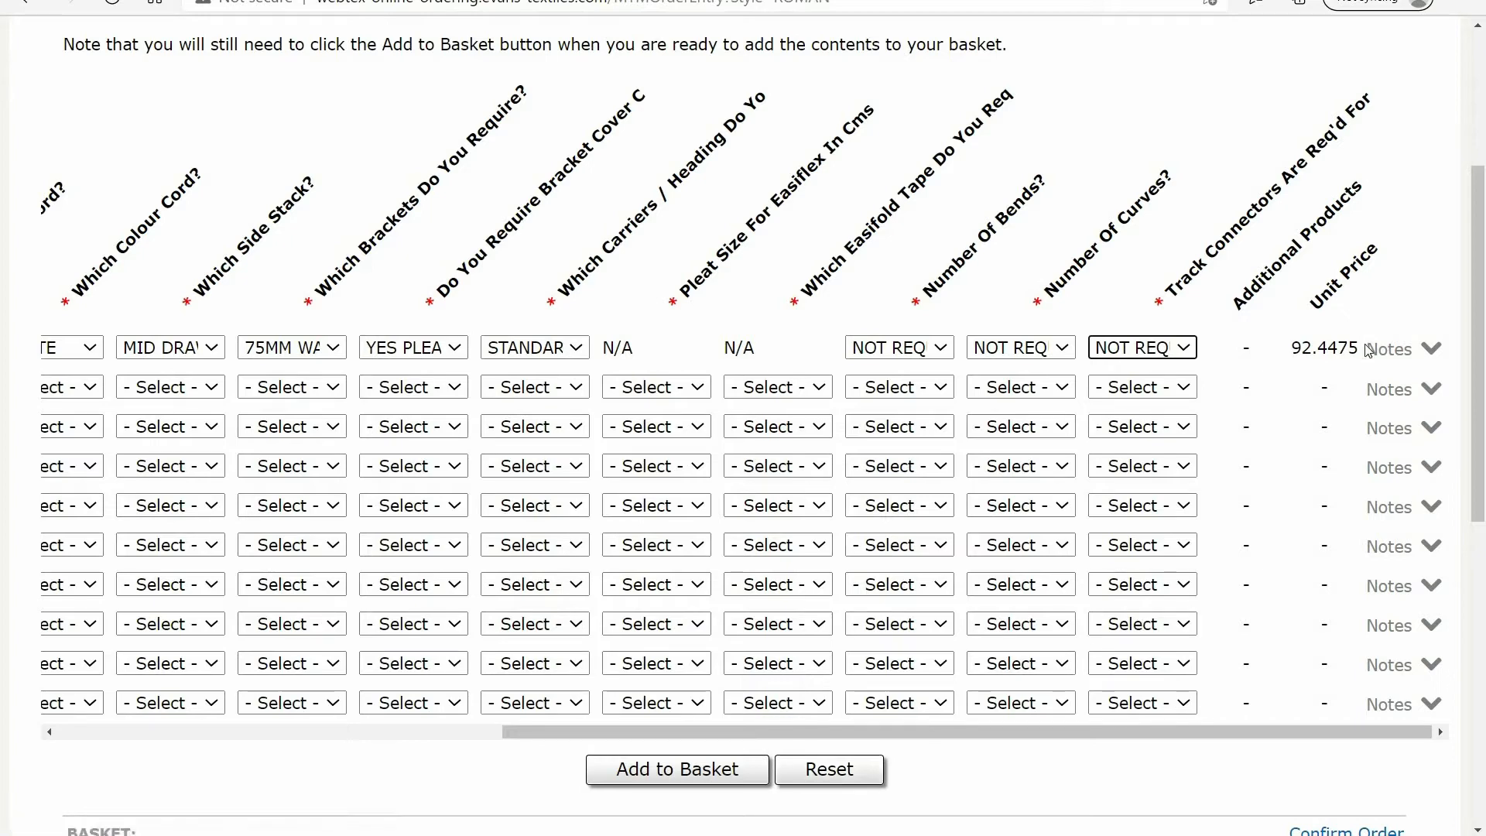
# Open the notes for line 1 and enter "lounge" as the blind/track reference
pyautogui.click(1394, 351)
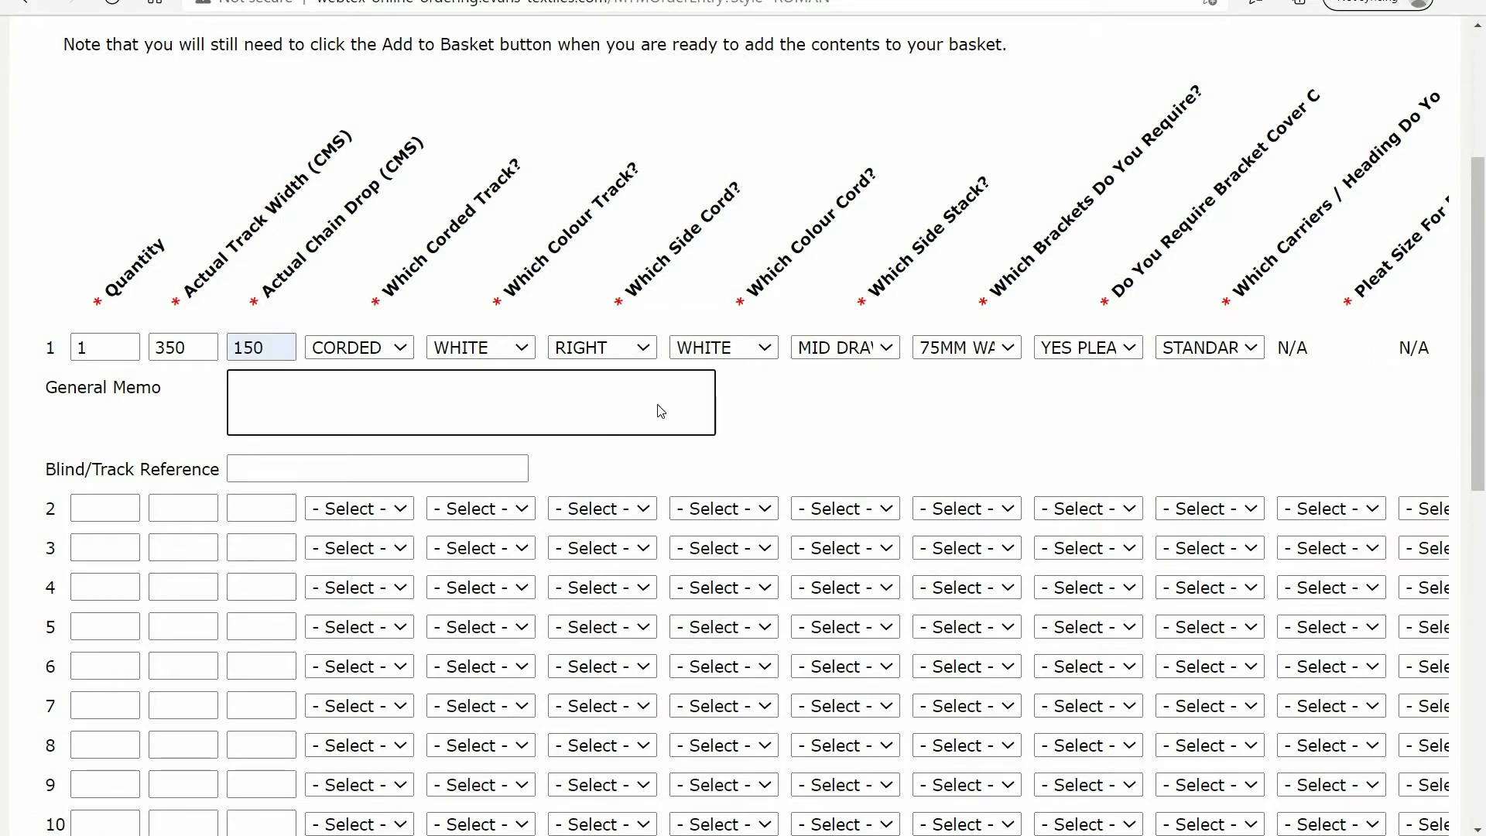
pyautogui.click(492, 476)
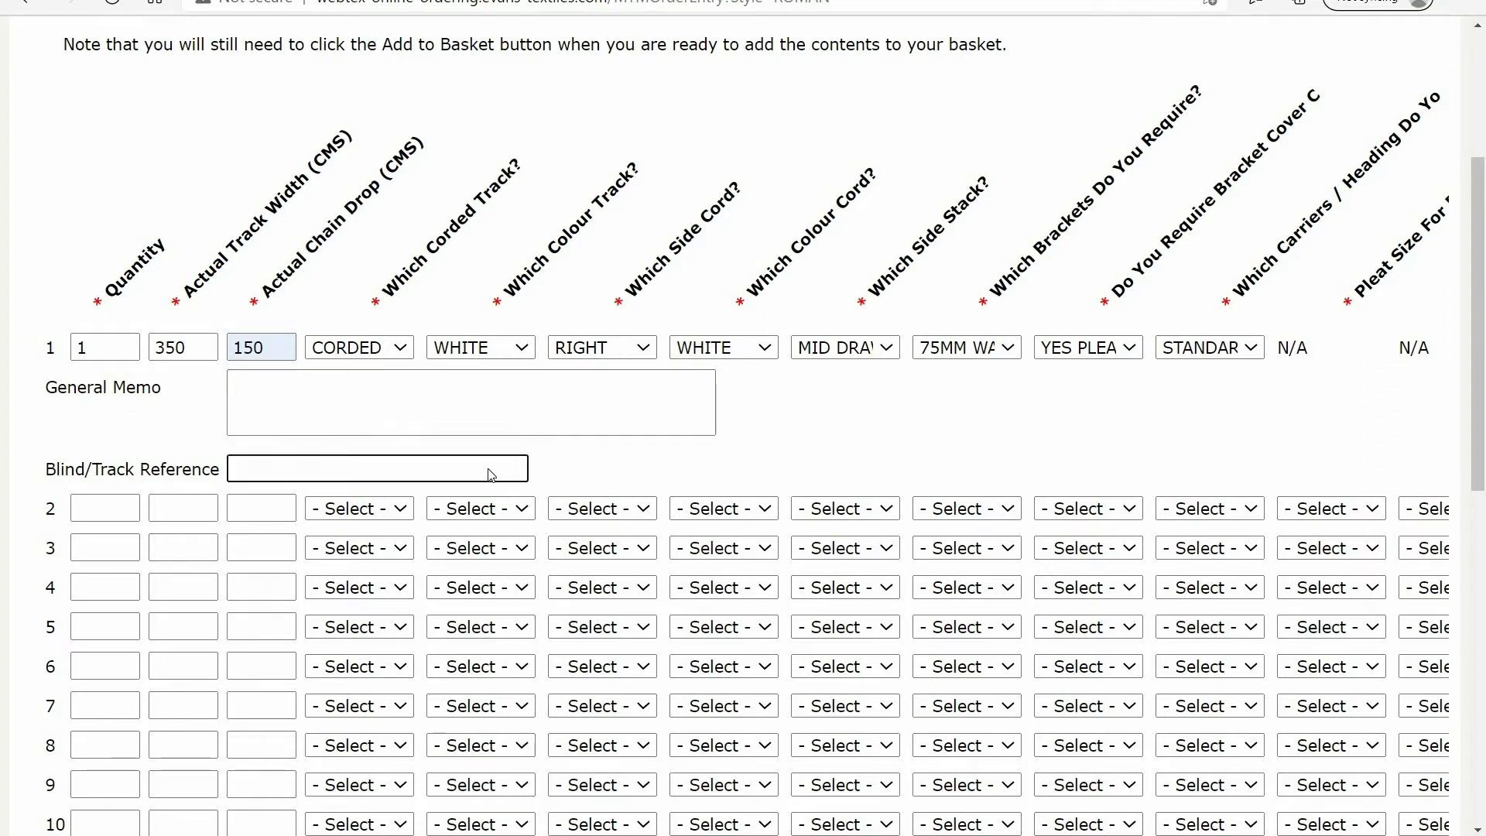
pyautogui.write('lounge')
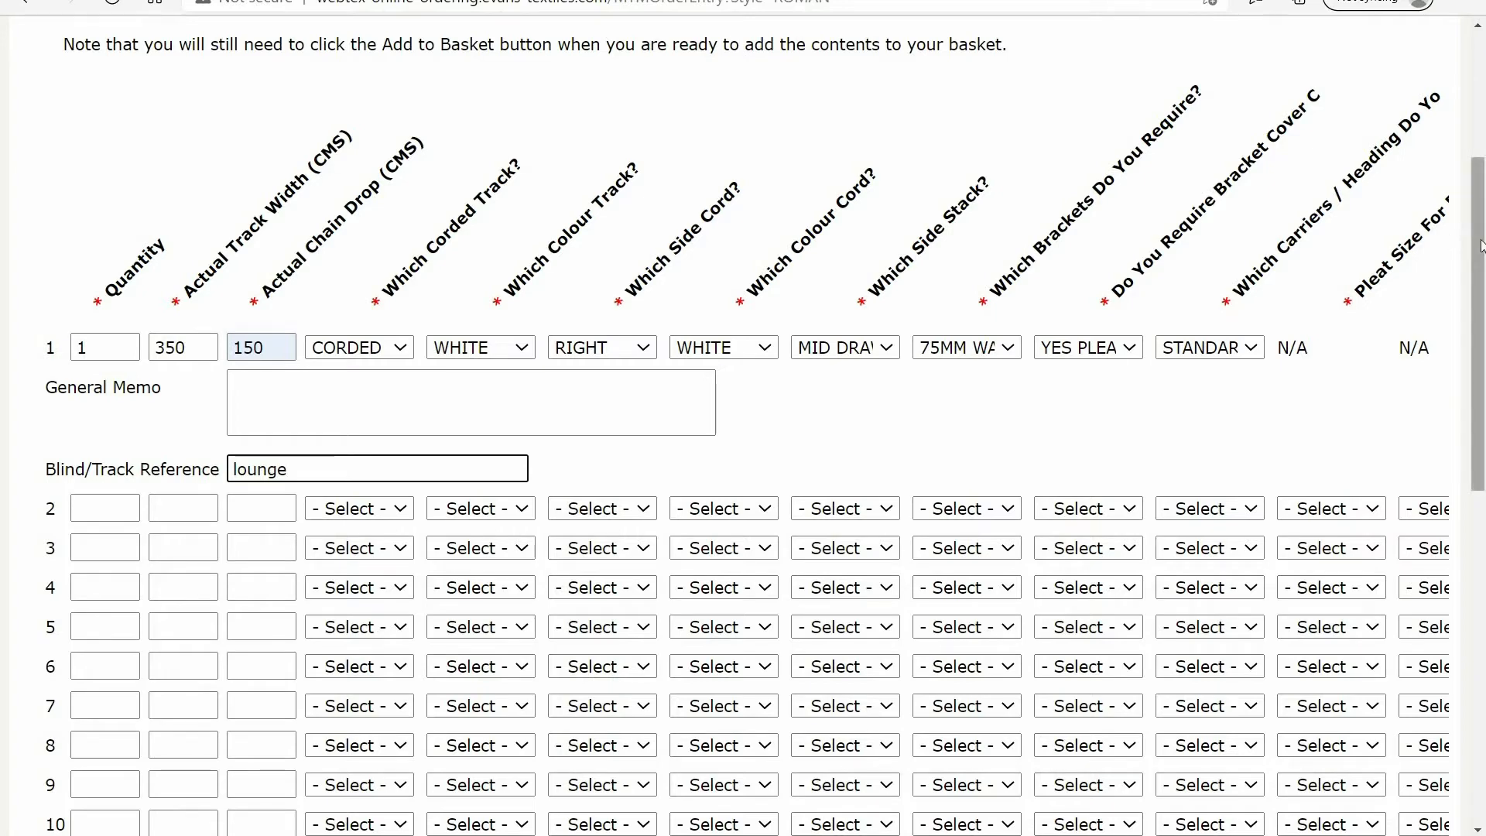
# Add the completed corded track line to the basket and look over the basket contents
pyautogui.scroll(-4, 1479, 245)
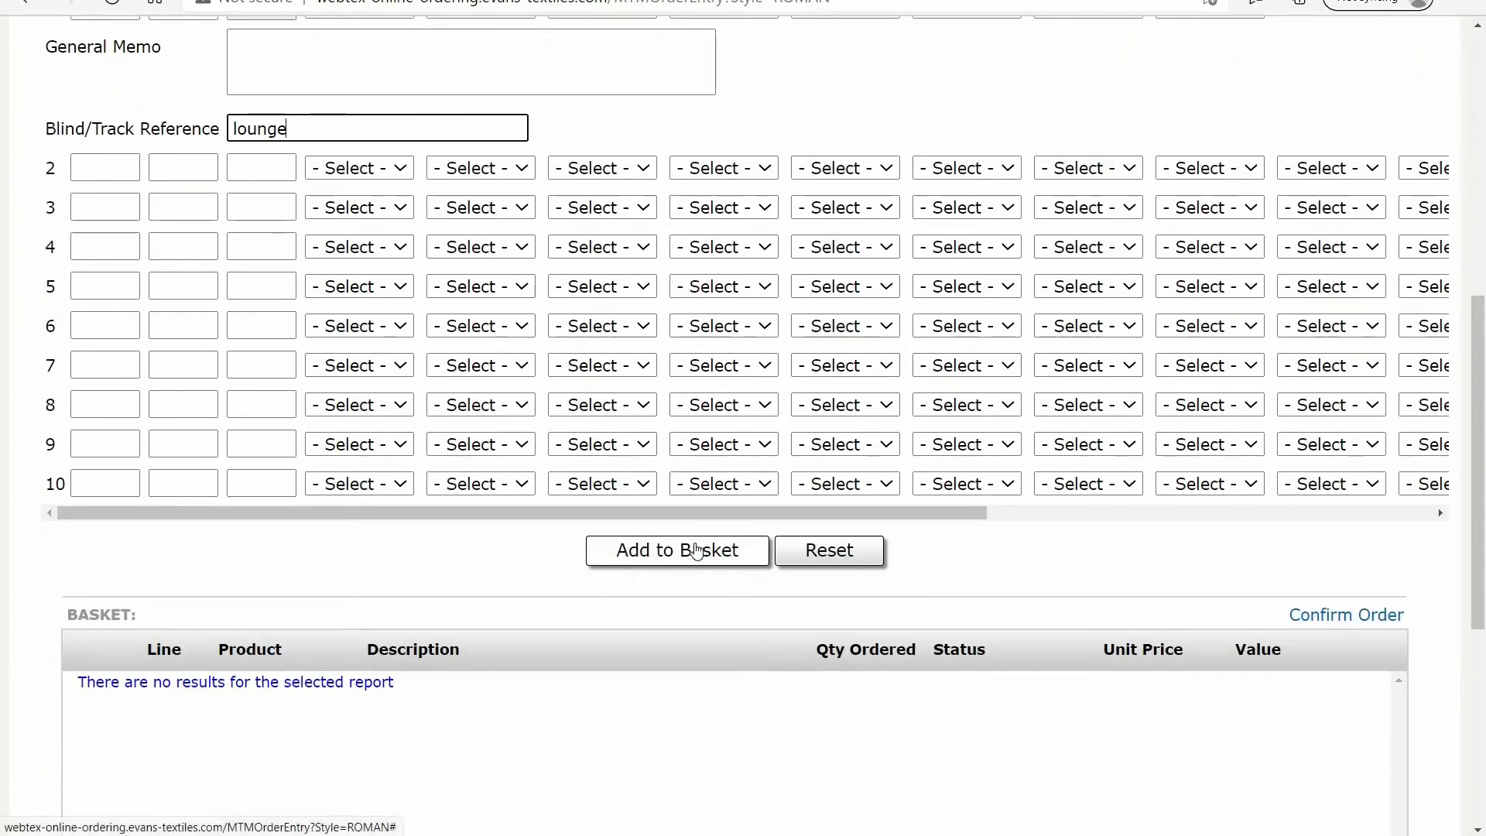
pyautogui.click(696, 550)
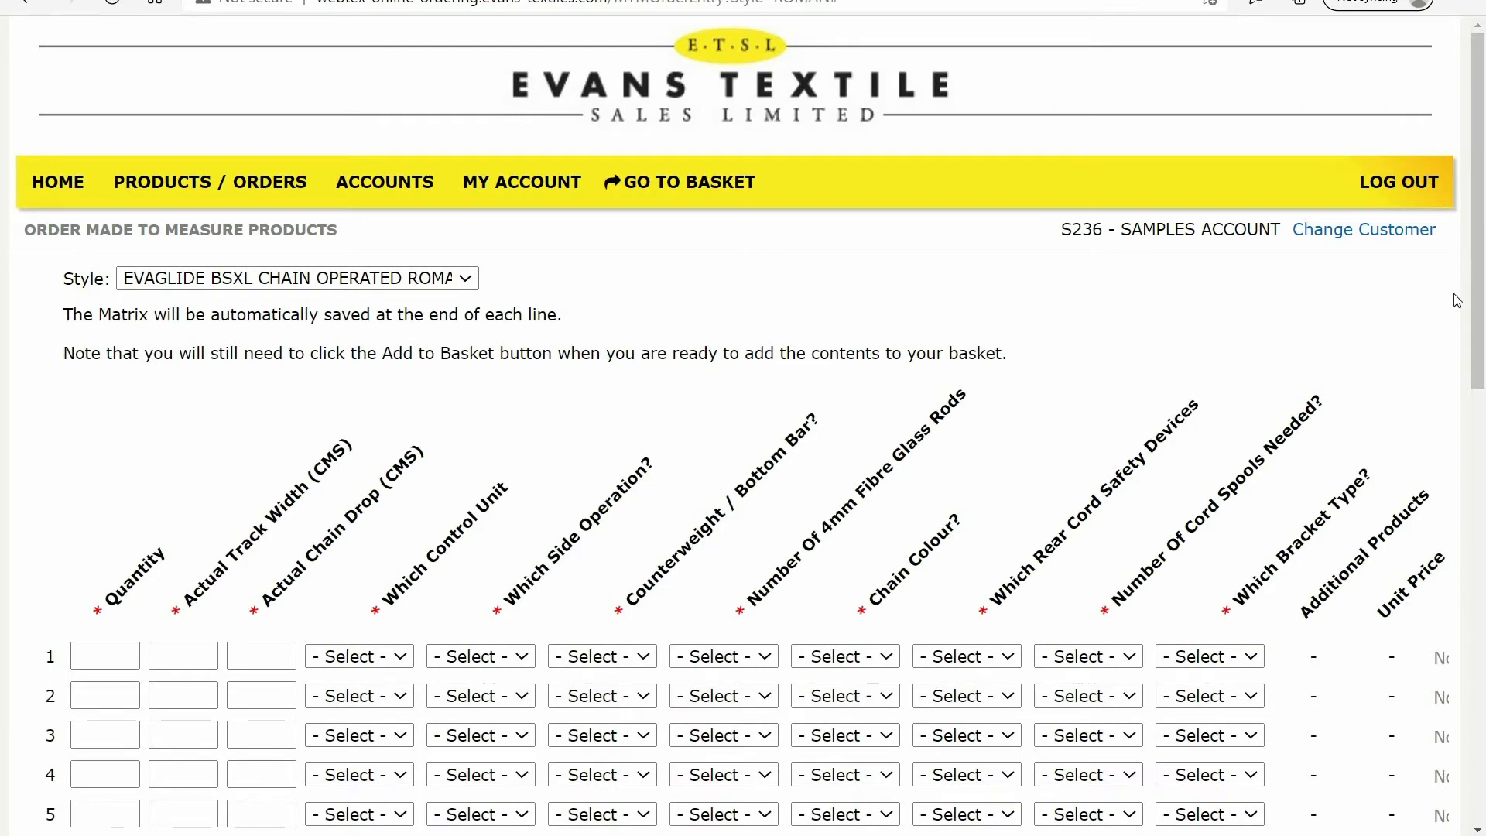
pyautogui.moveTo(1479, 280); pyautogui.dragTo(1485, 677)
pyautogui.moveTo(1484, 579); pyautogui.dragTo(1483, 238)
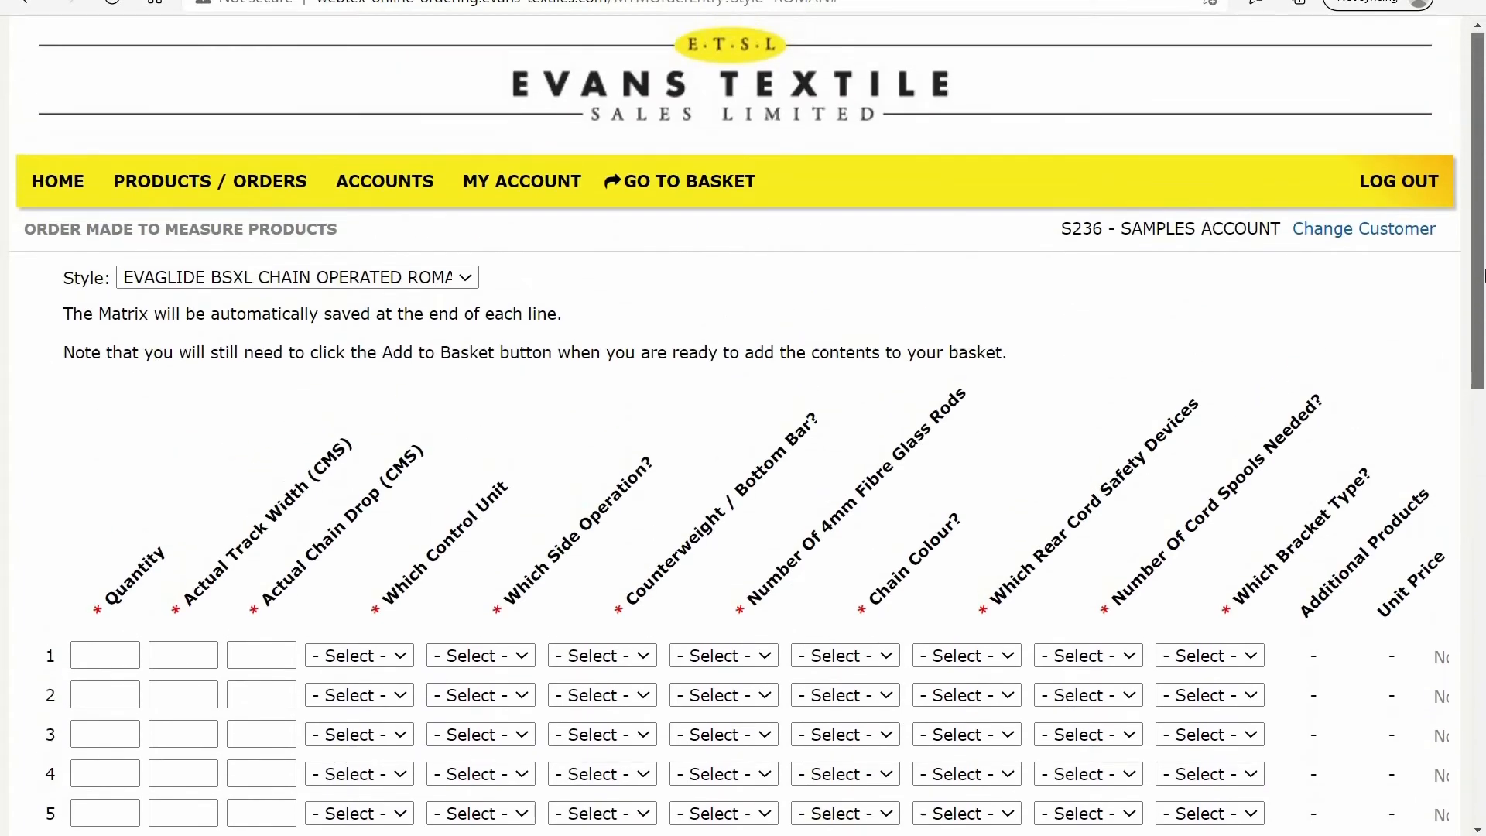
# Choose the style EVAGLIDE MOTORISED CURTAIN TRACKS - MAINS & BATTERY and enter quantity 1 and track width 450 cm on line 1
pyautogui.click(474, 284)
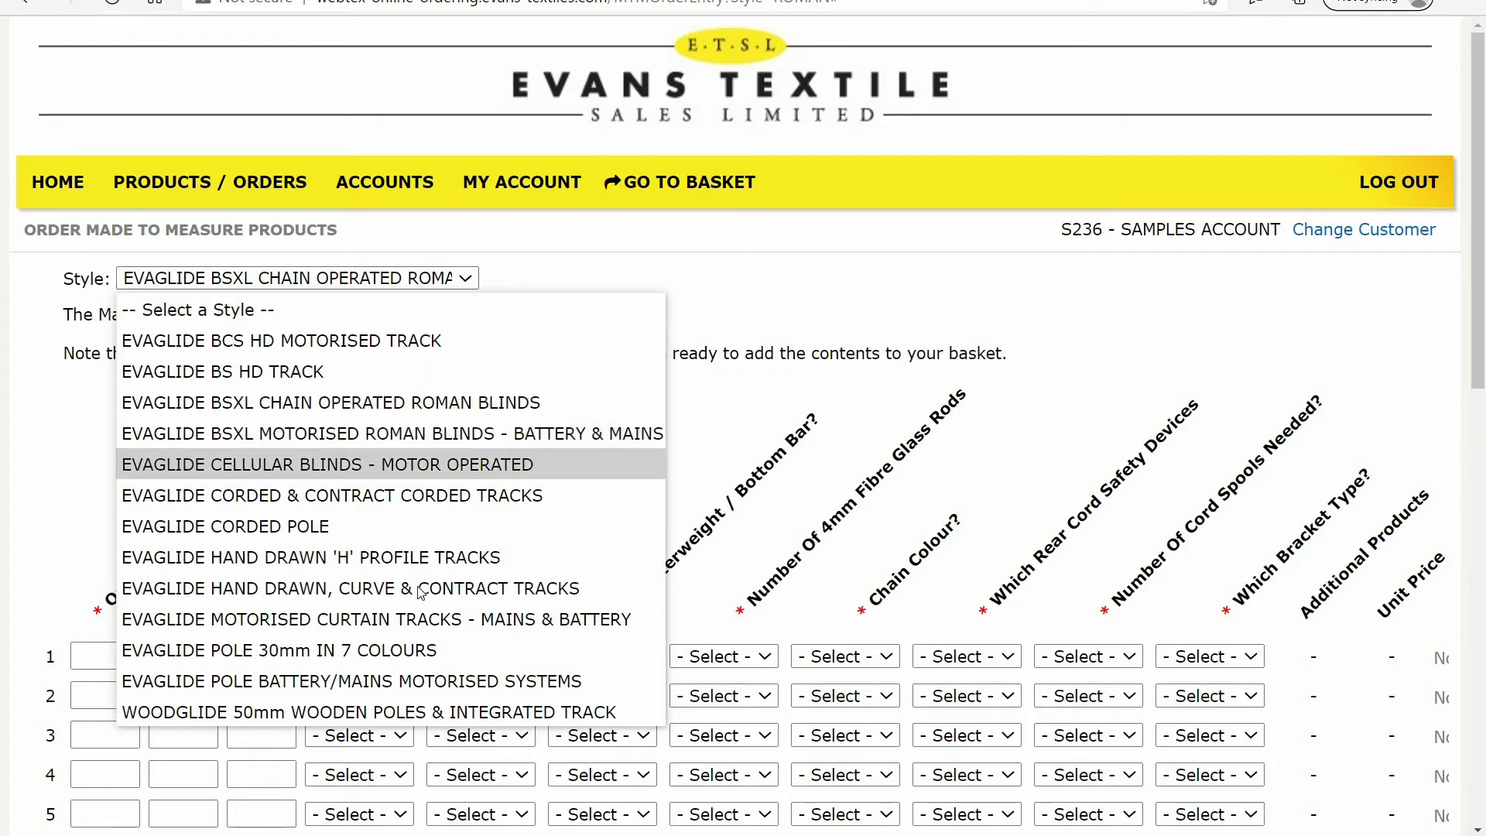
pyautogui.click(419, 619)
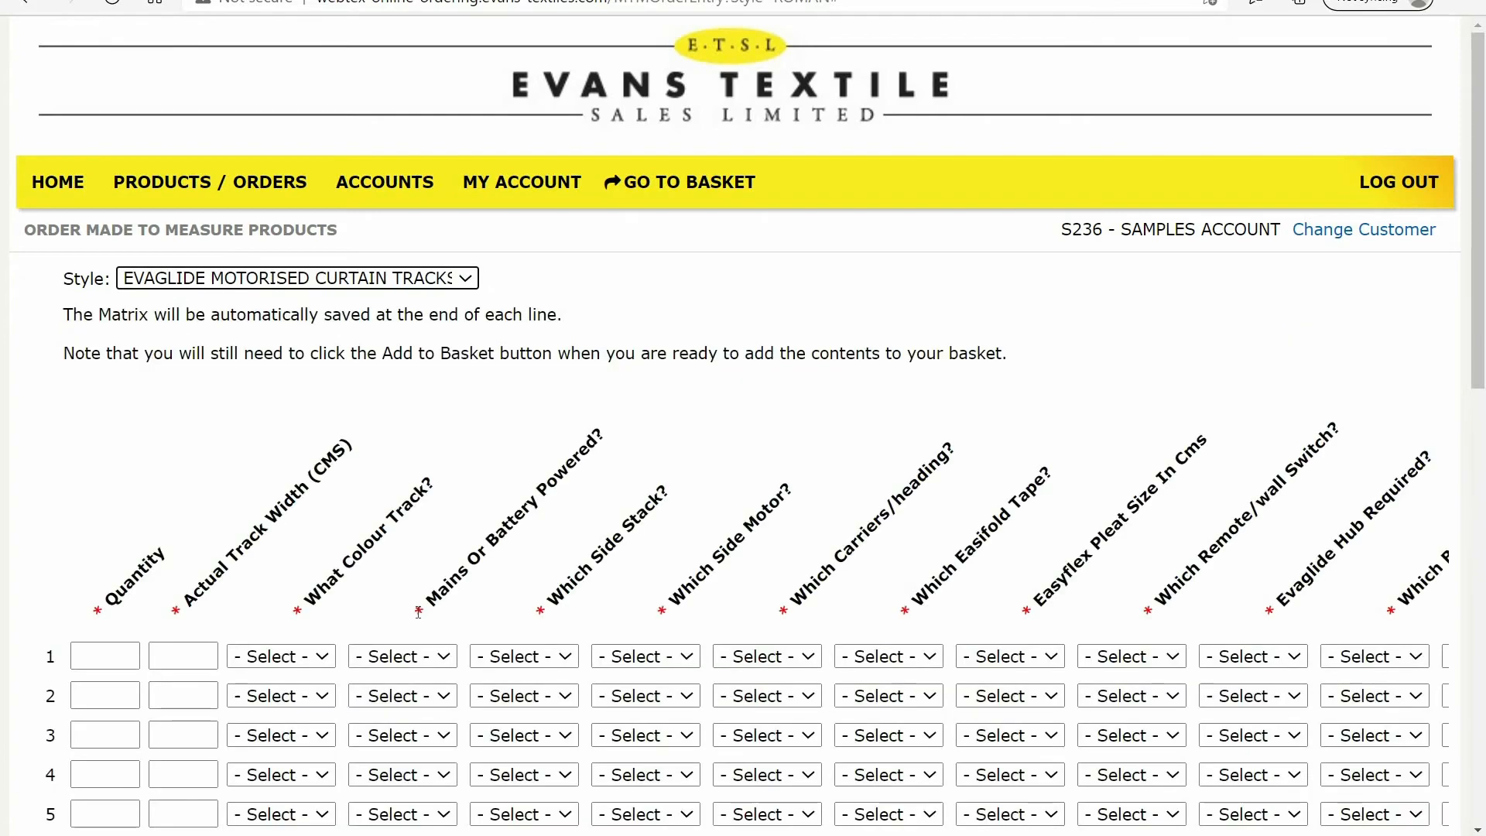
pyautogui.click(116, 659)
pyautogui.write('1')
pyautogui.press('Tab')
pyautogui.write('450')
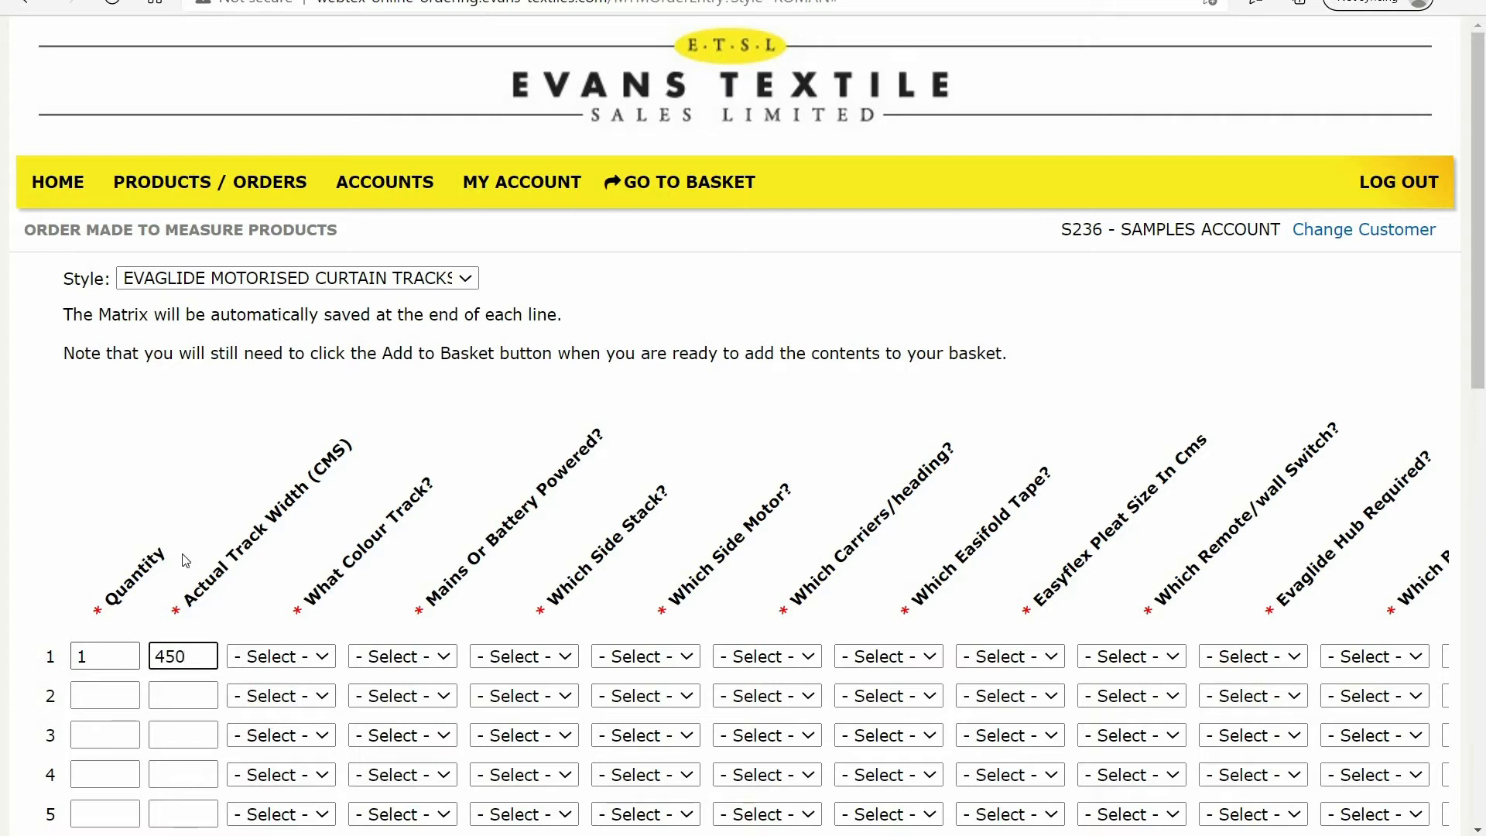
# Set line 1's track colour to SILVER PLEASE and its power source to MAINS PLEASE
pyautogui.click(322, 659)
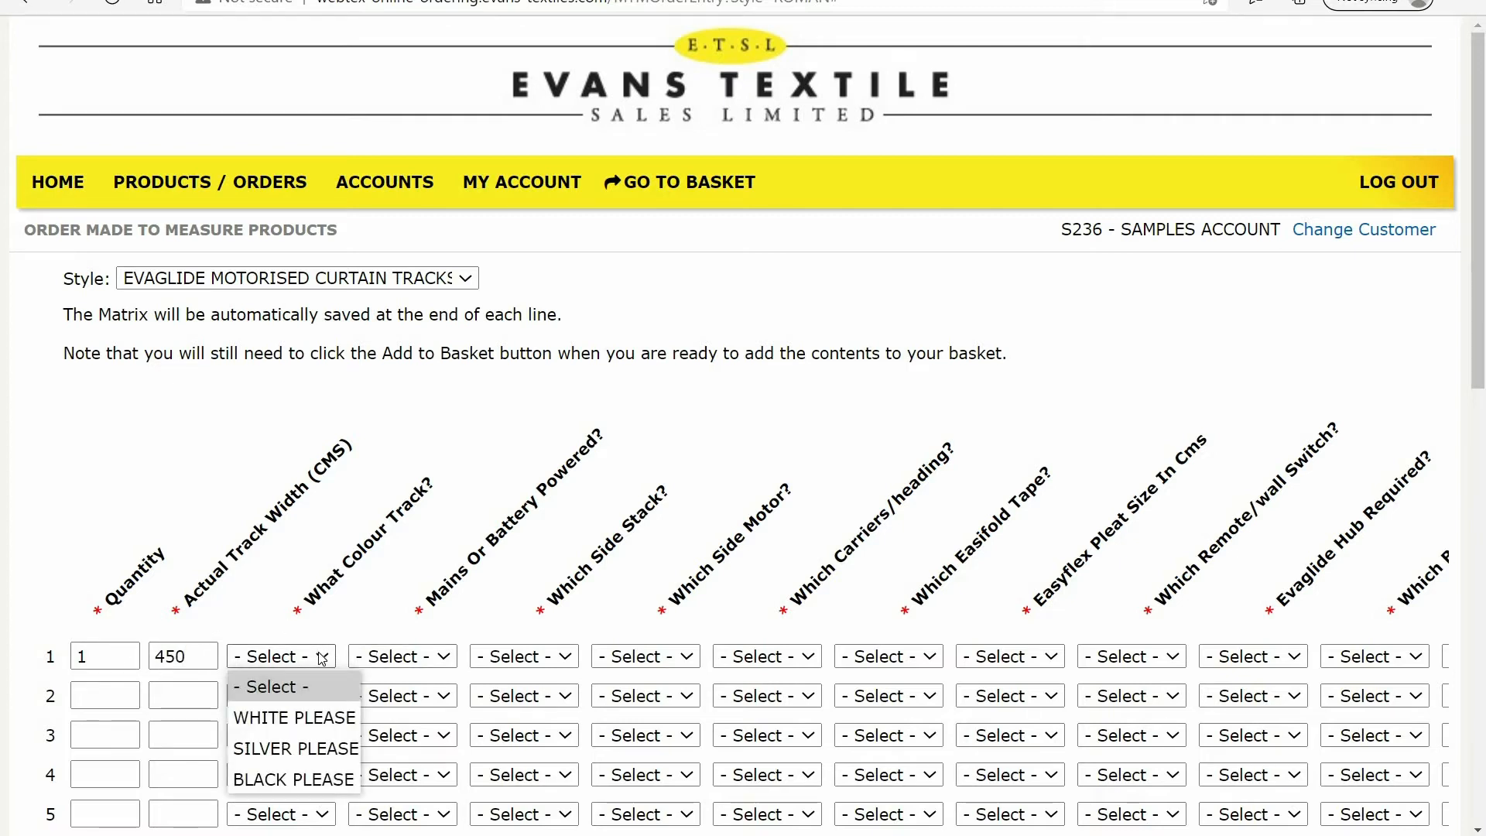
pyautogui.click(314, 751)
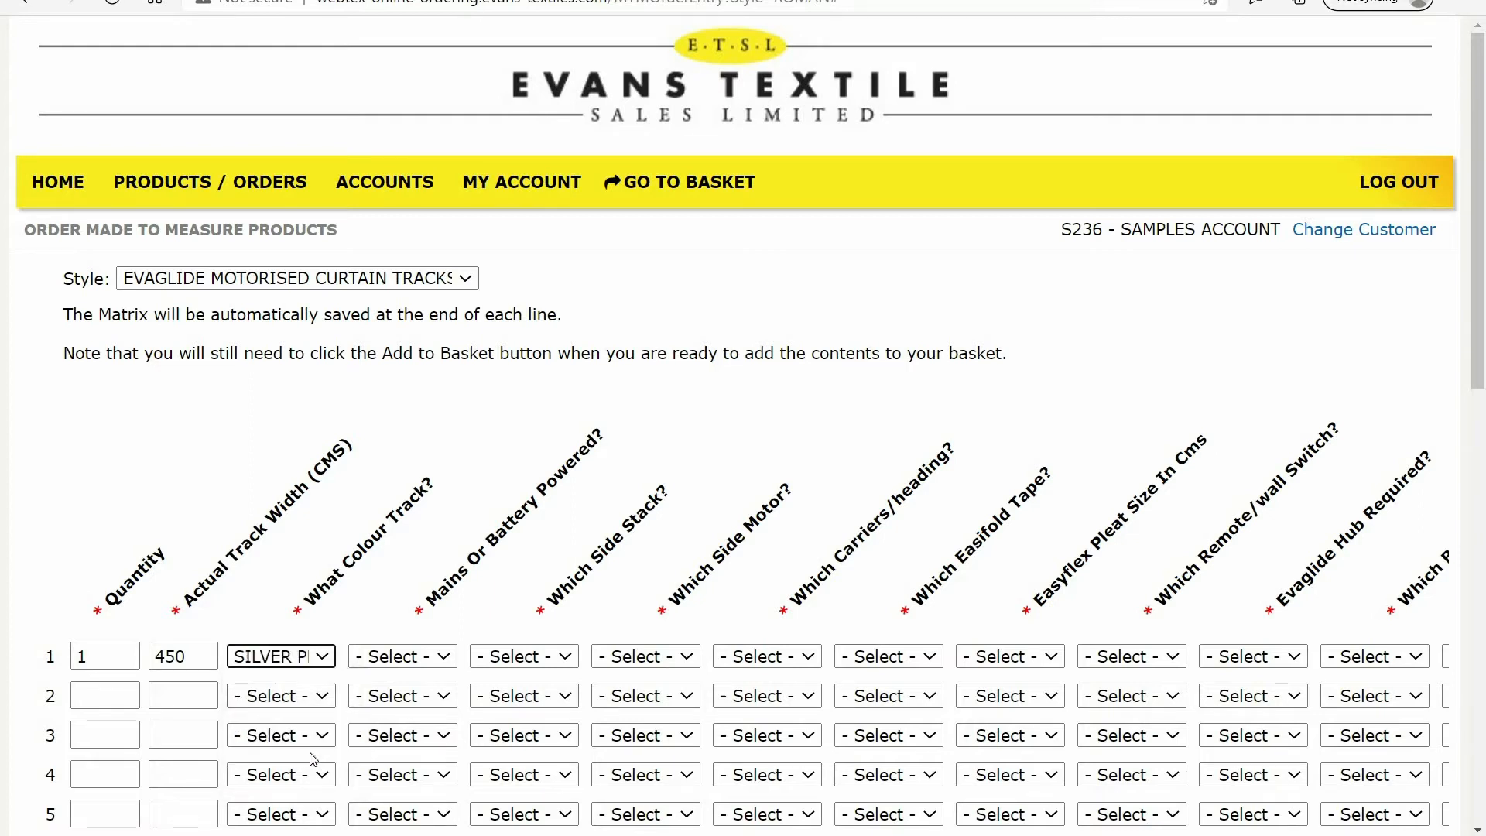
pyautogui.click(444, 662)
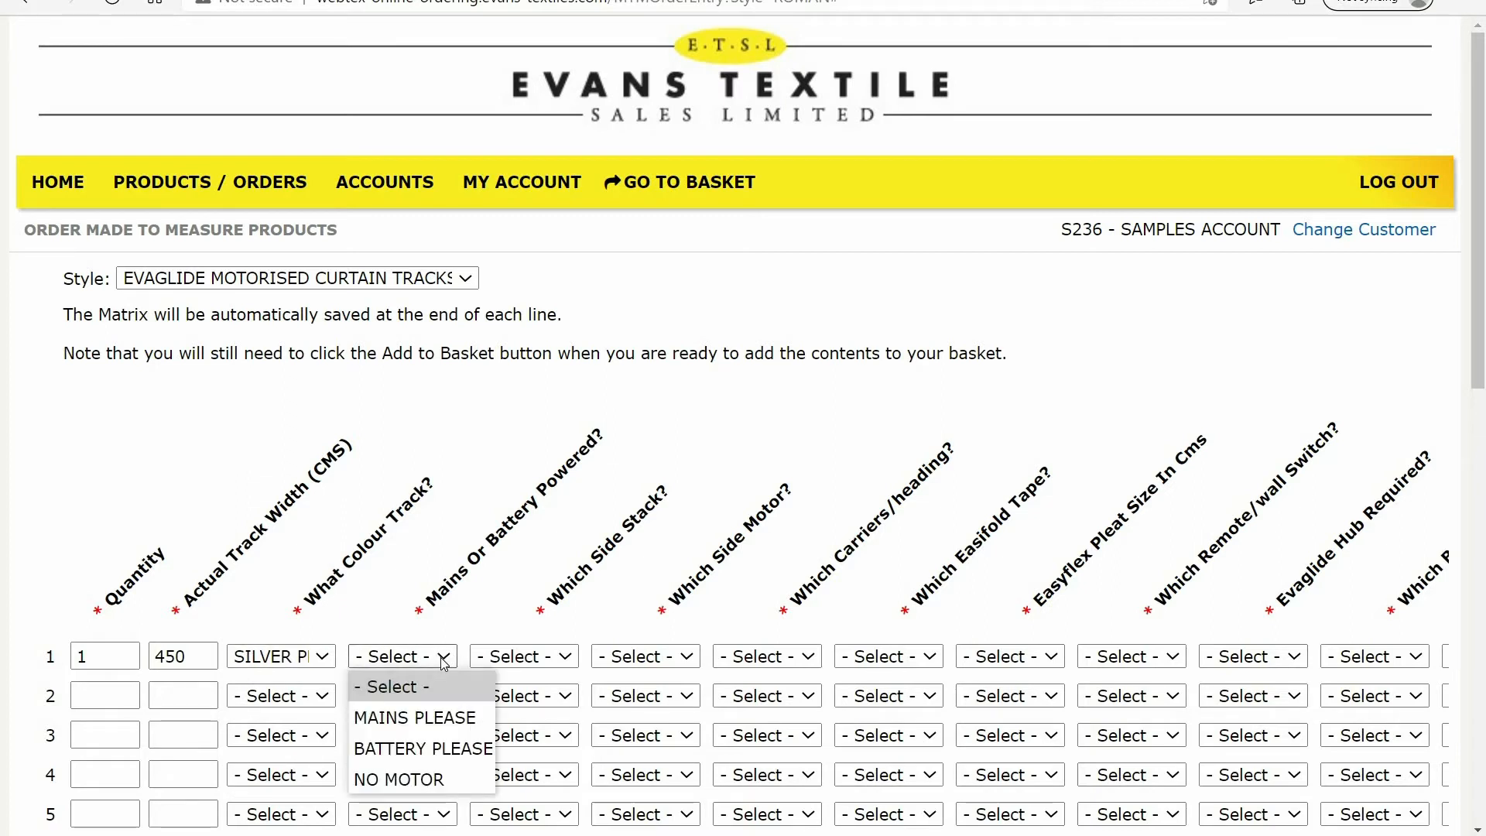
pyautogui.click(432, 720)
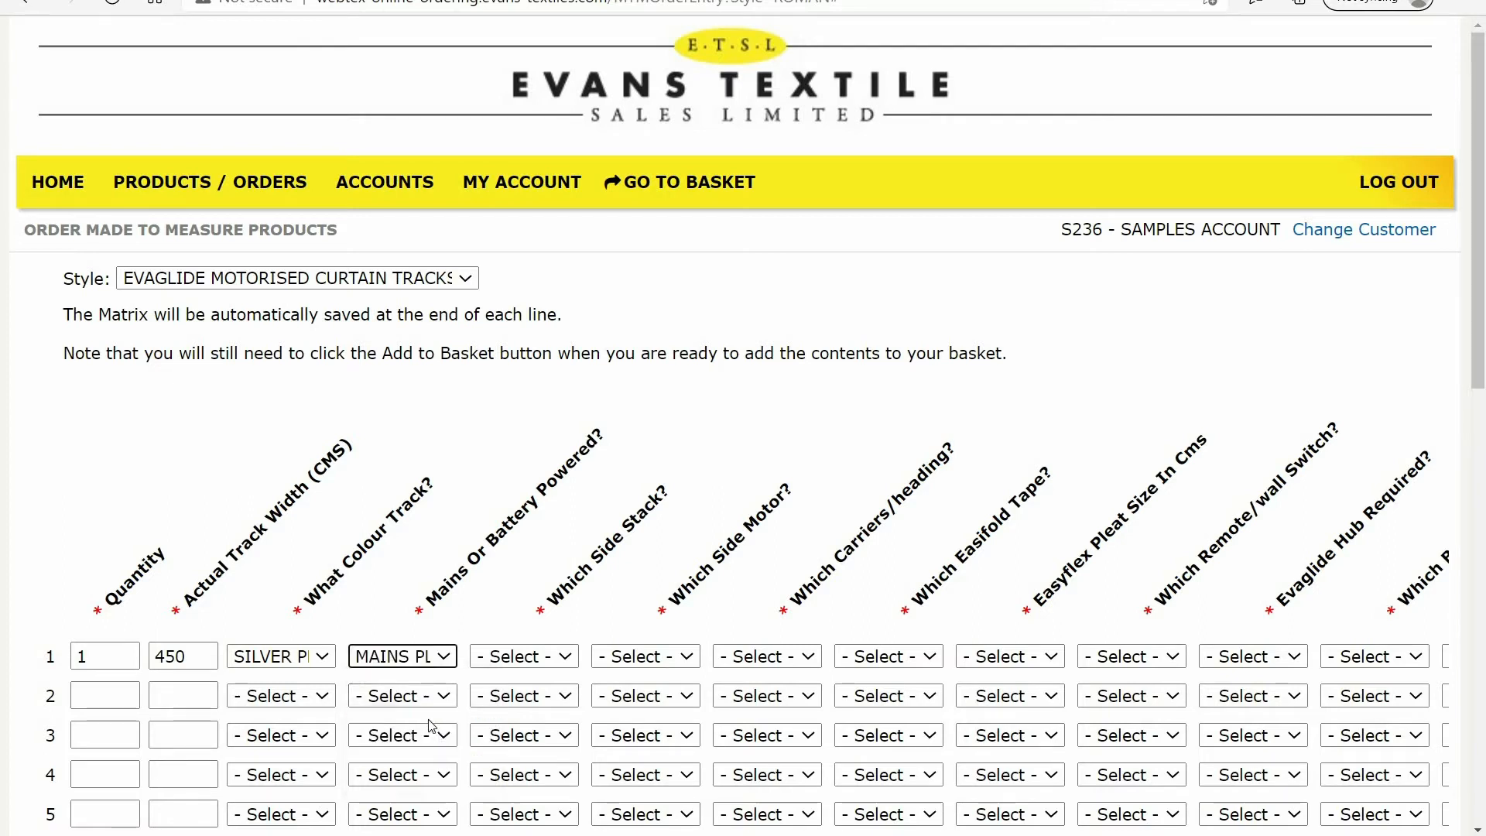
# Set line 1's side stack to MID DRAW PLEASE, motor side to RIGHT MOTOR PLEASE and carriers/heading to STANDARD CARRIERS
pyautogui.click(566, 659)
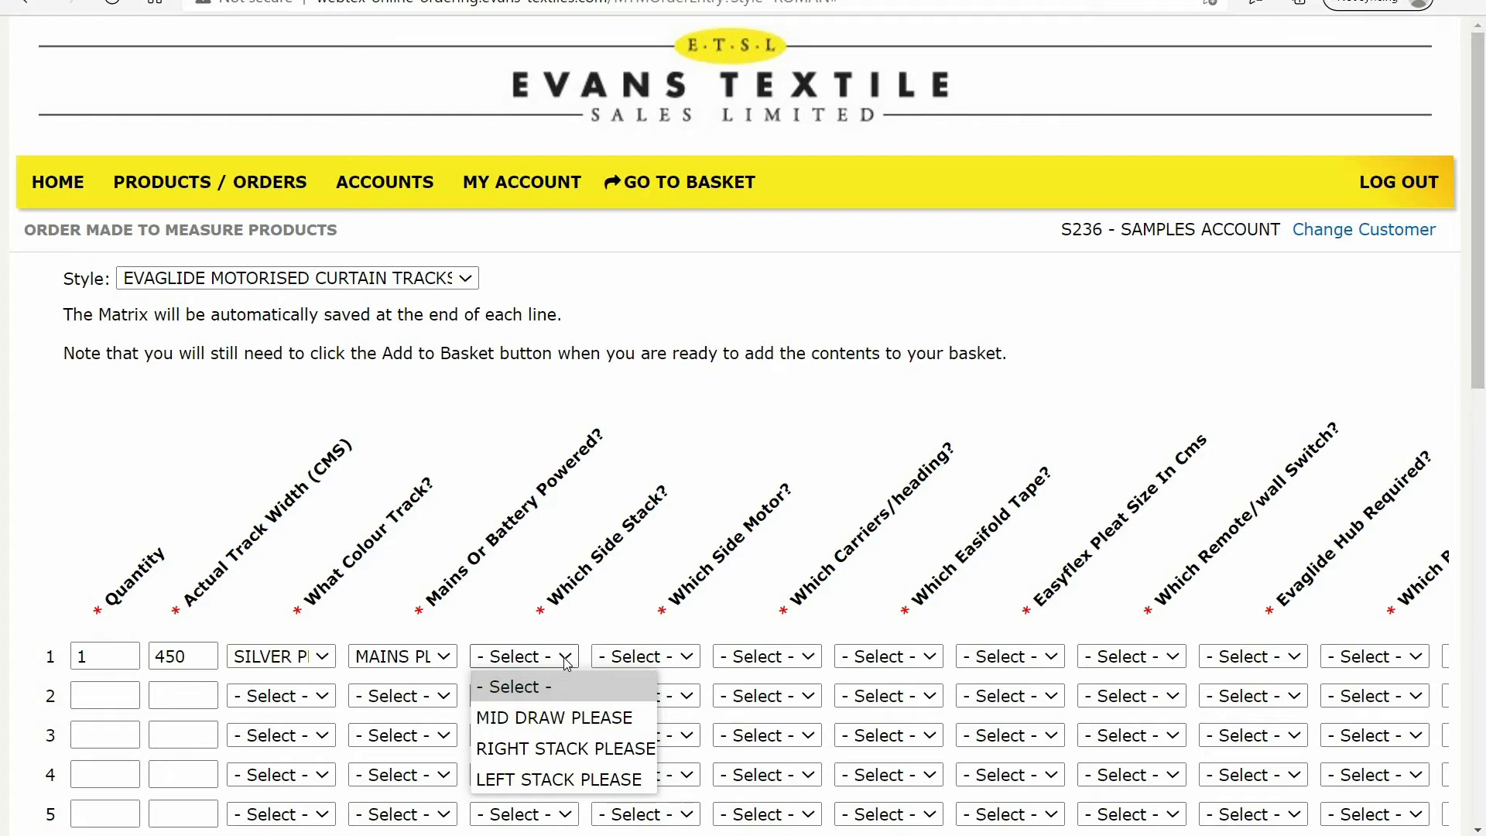
pyautogui.click(563, 720)
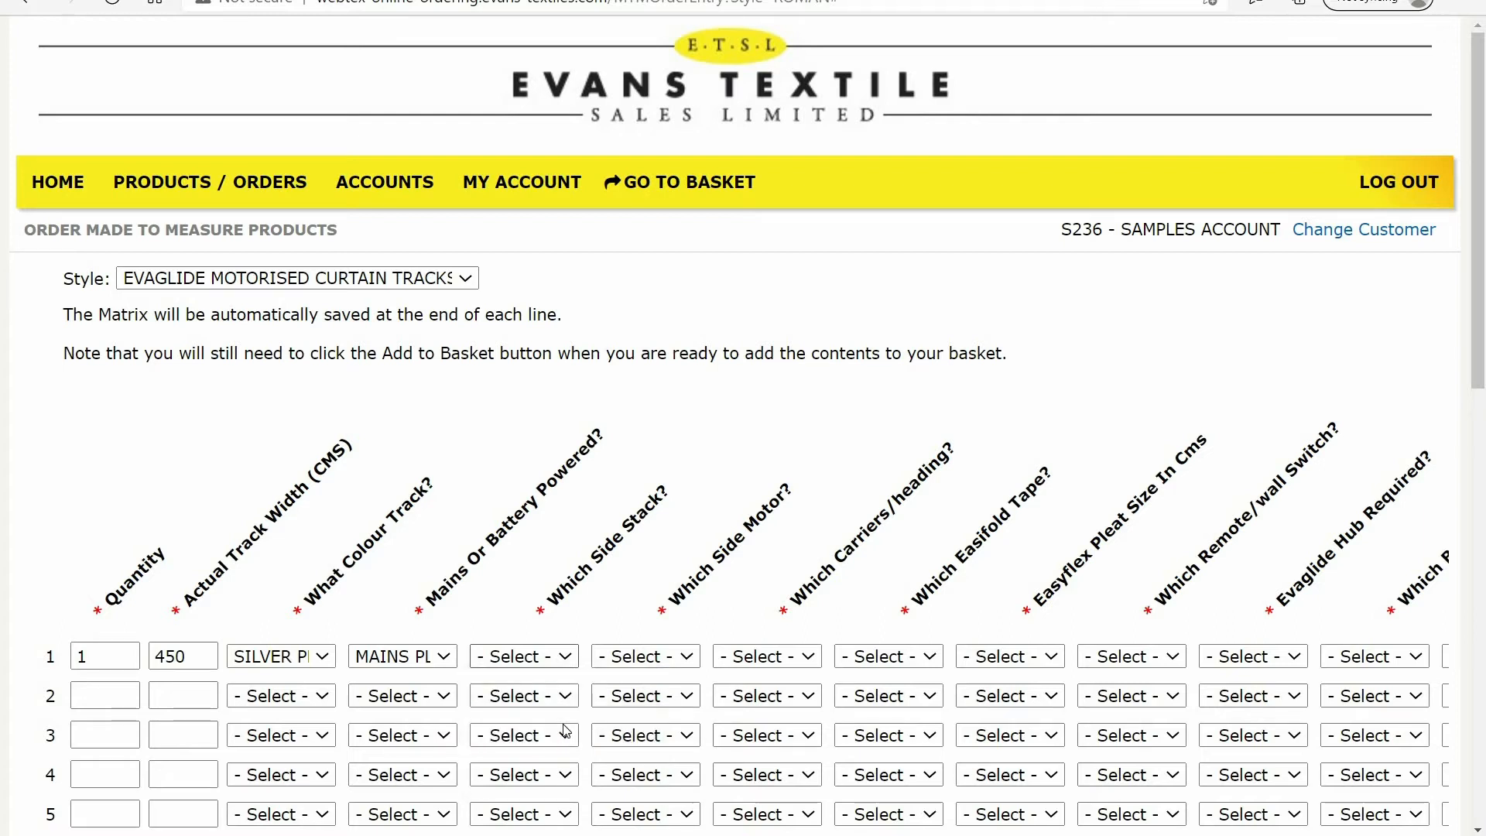
pyautogui.click(691, 659)
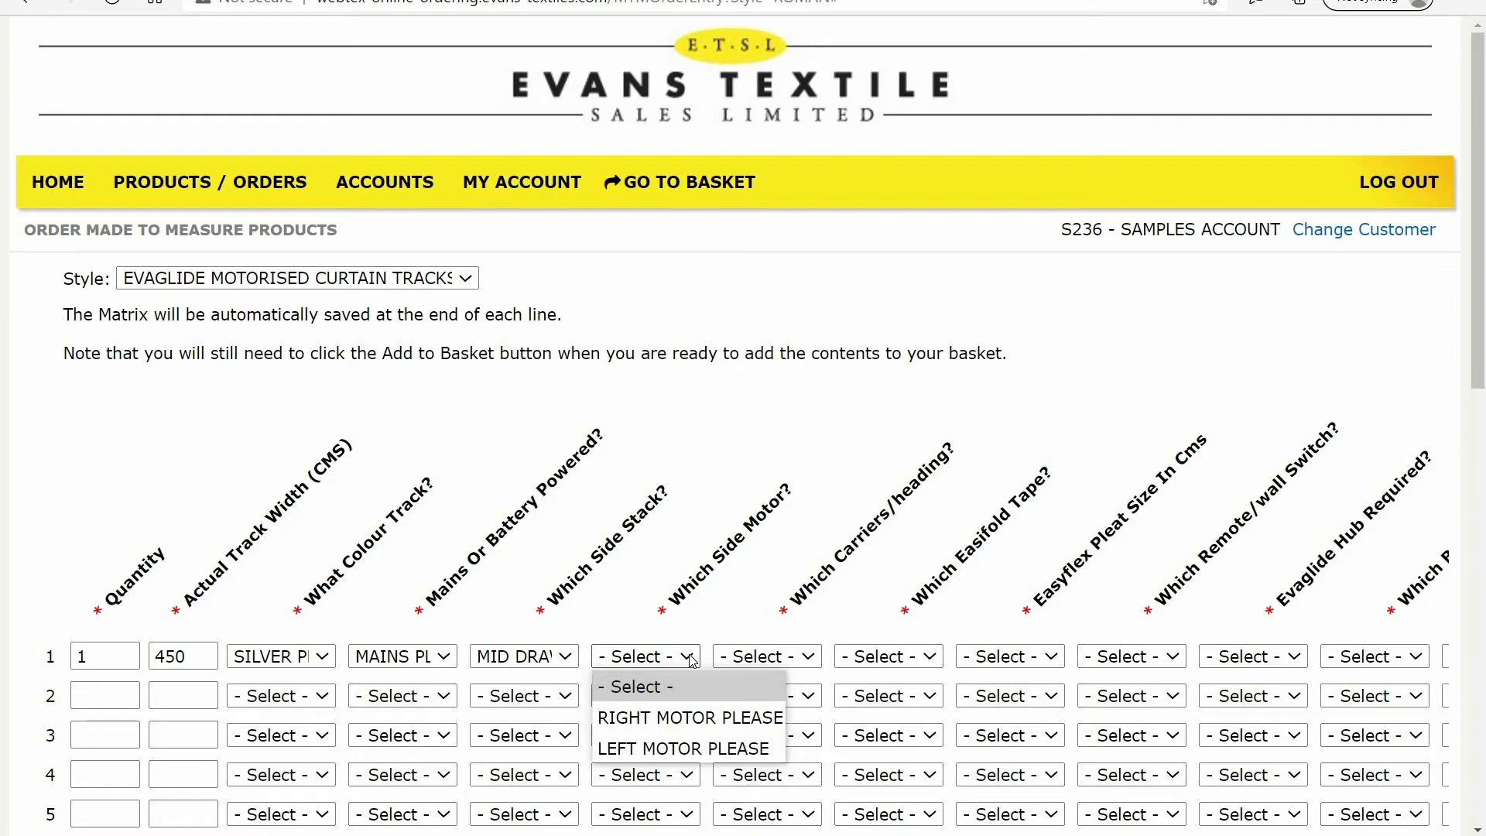
pyautogui.click(696, 720)
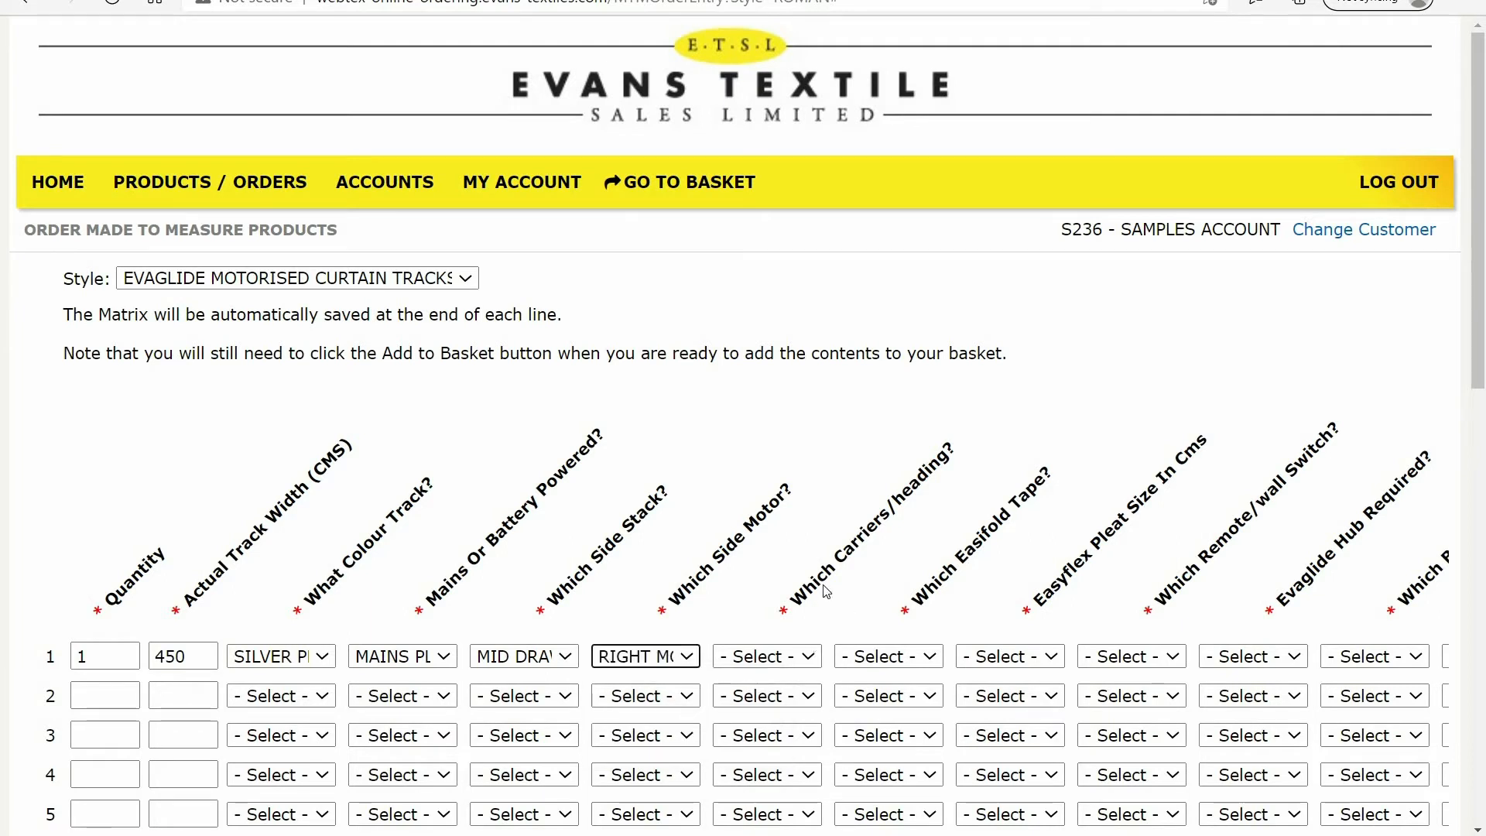
pyautogui.click(813, 658)
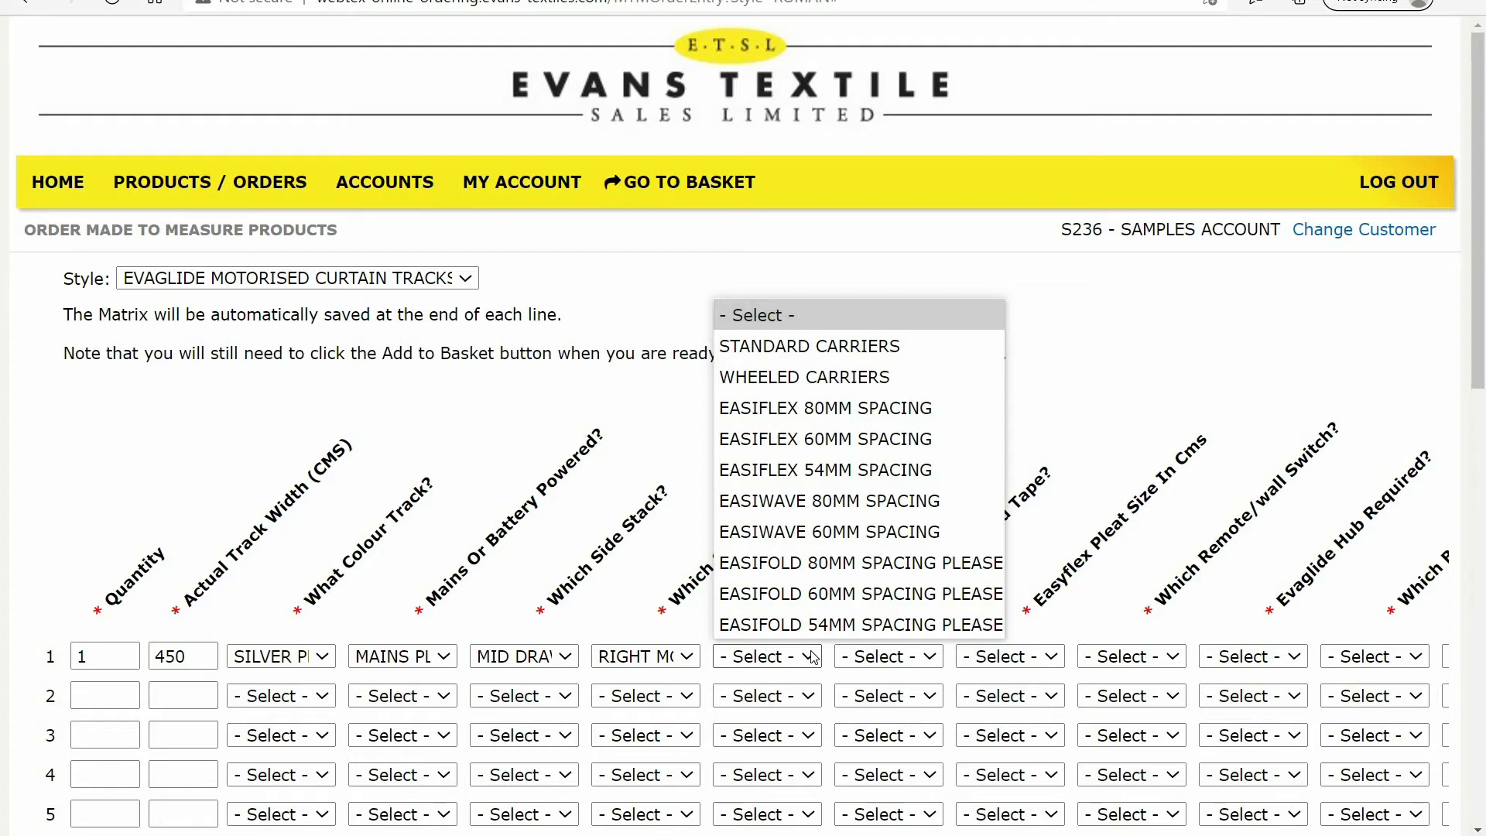
pyautogui.click(854, 358)
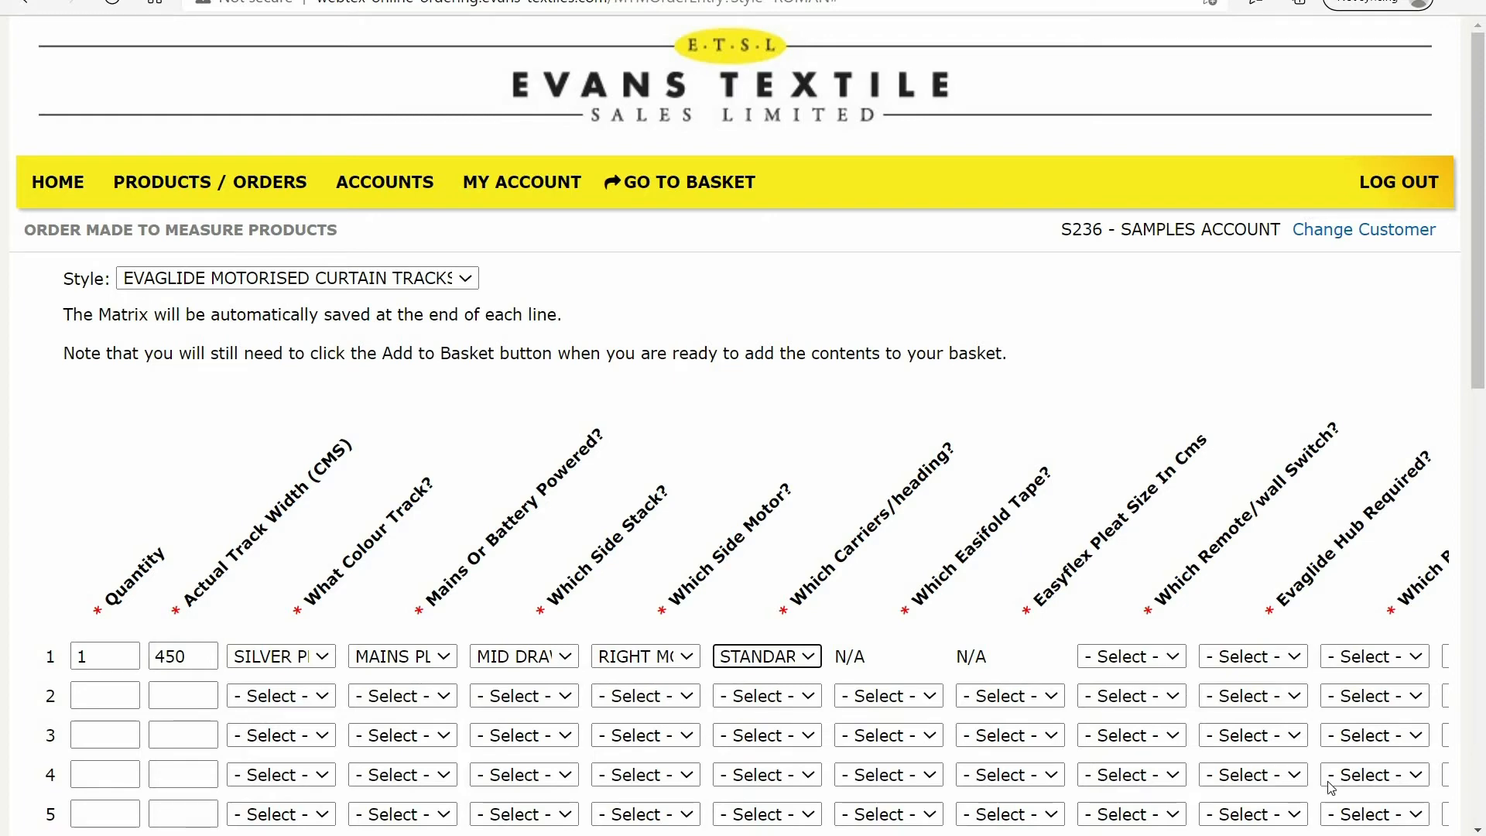
# Select a 1 CHANNEL REMOTE for line 1 and answer NO THANK YOU to the Evaglide hub
pyautogui.scroll(-4, 1479, 830)
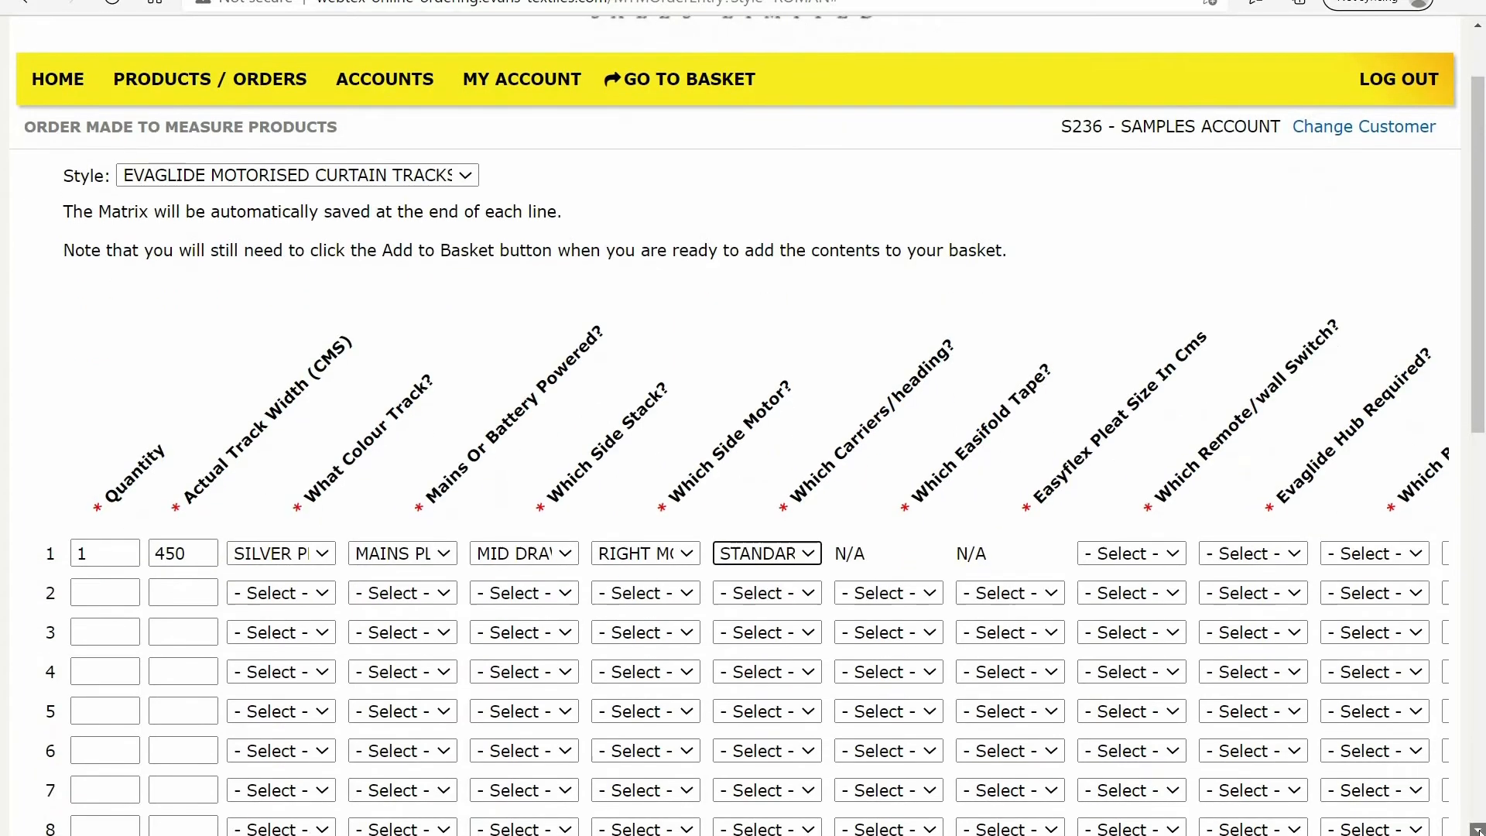
pyautogui.moveTo(1442, 732); pyautogui.dragTo(1442, 733)
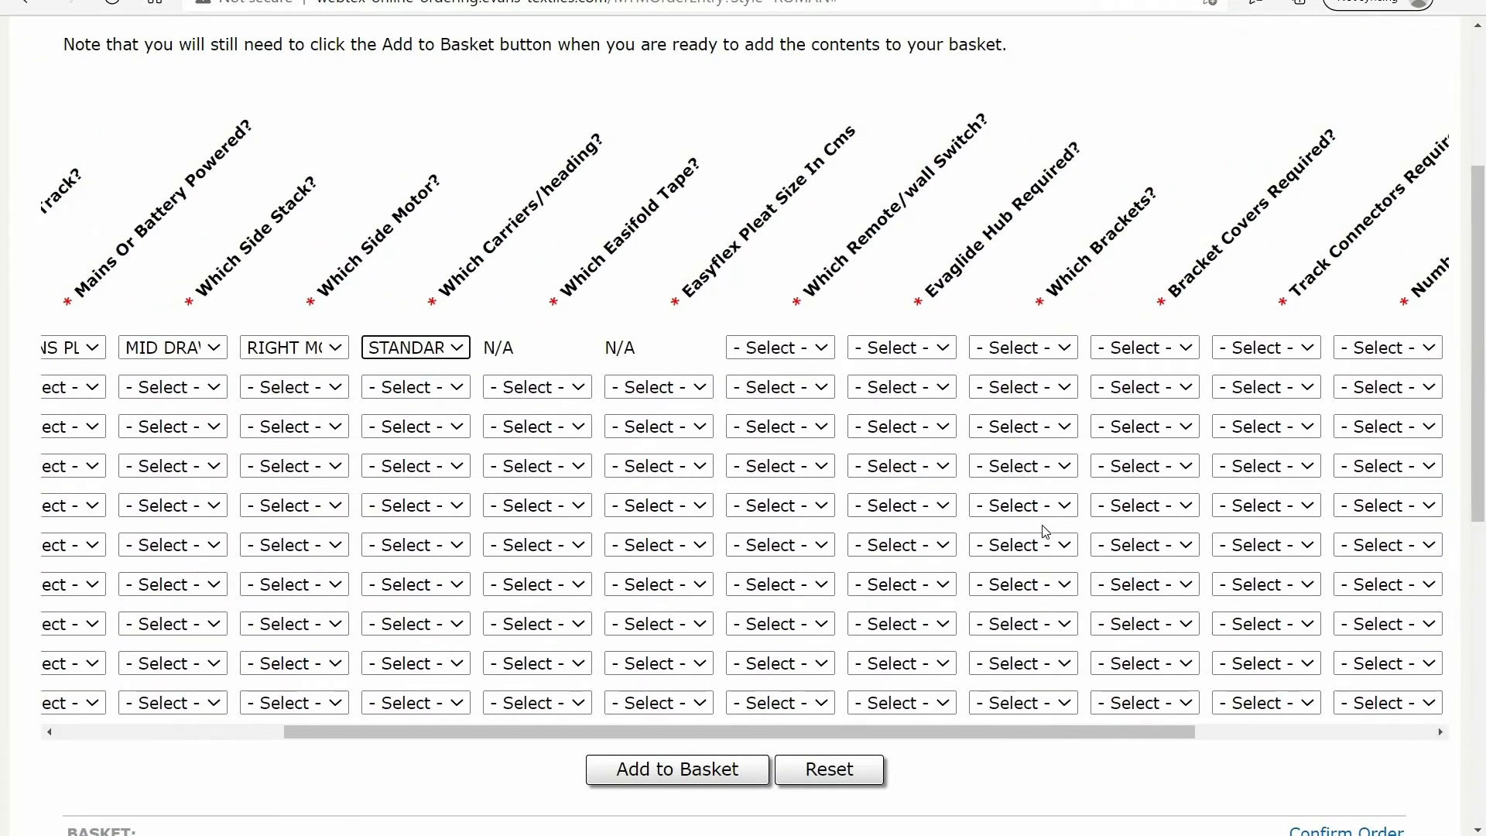
pyautogui.click(824, 353)
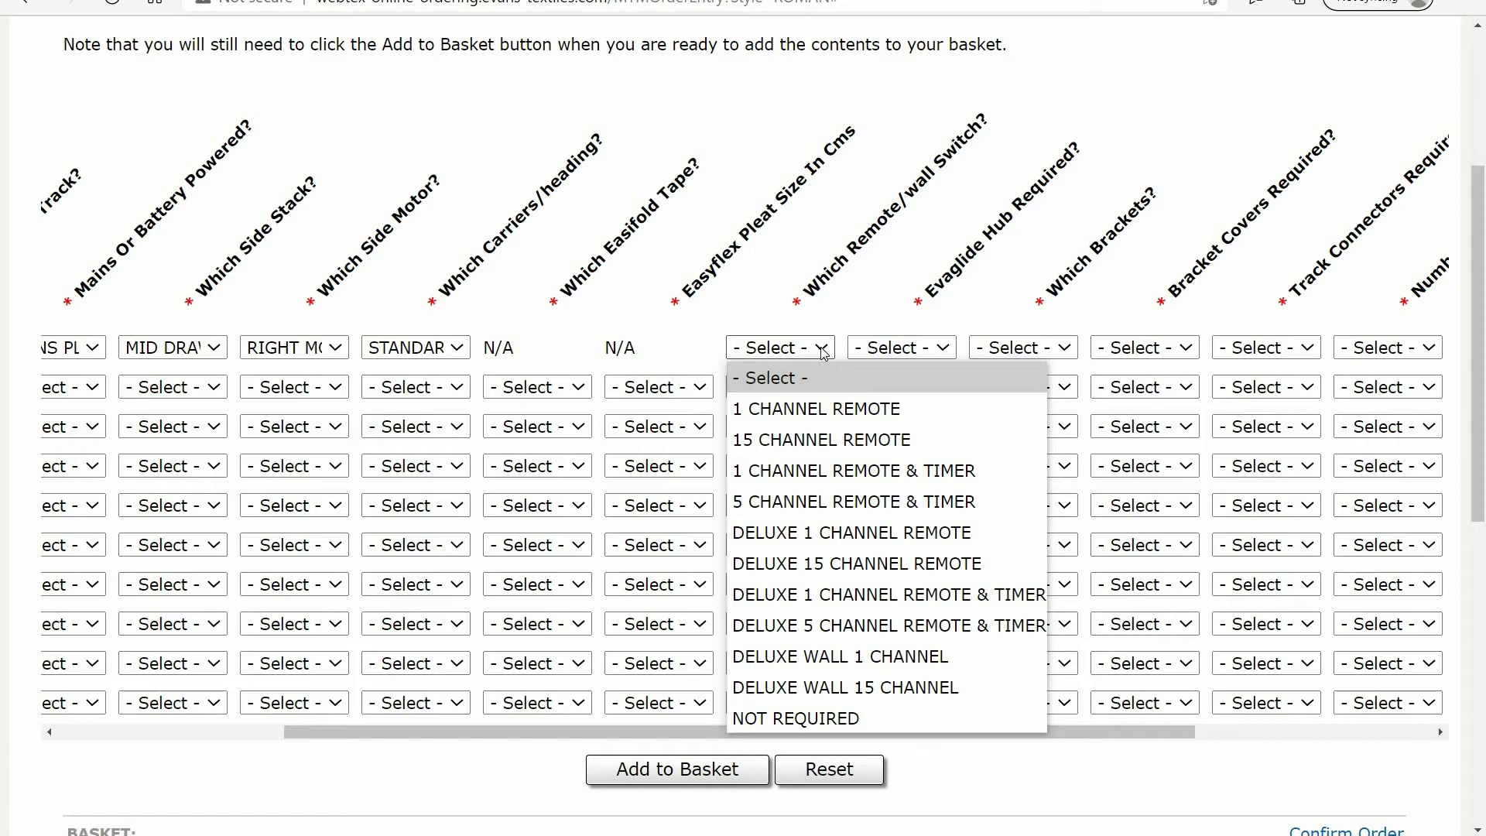
pyautogui.click(813, 410)
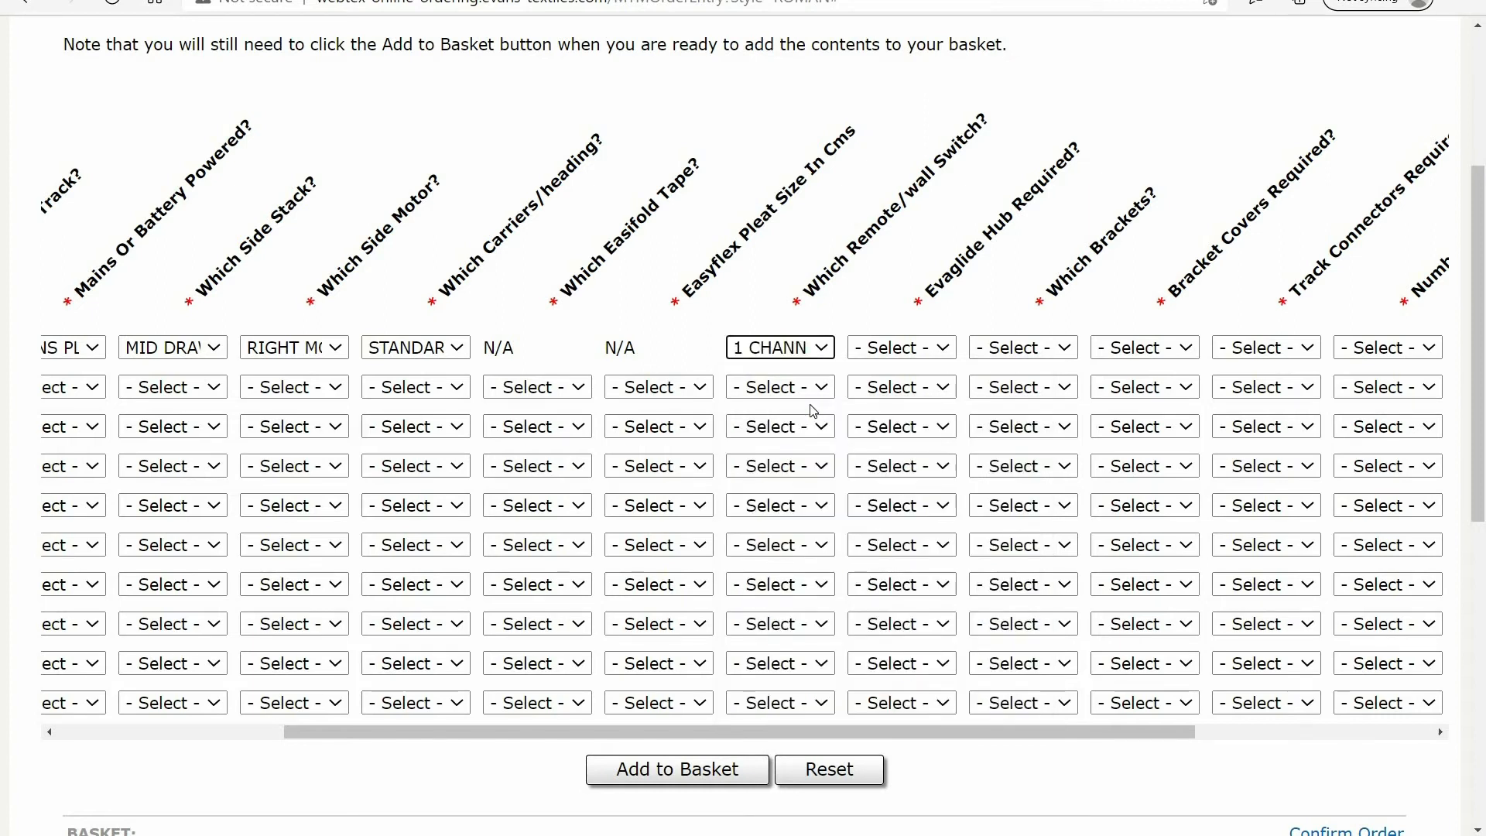
pyautogui.click(947, 353)
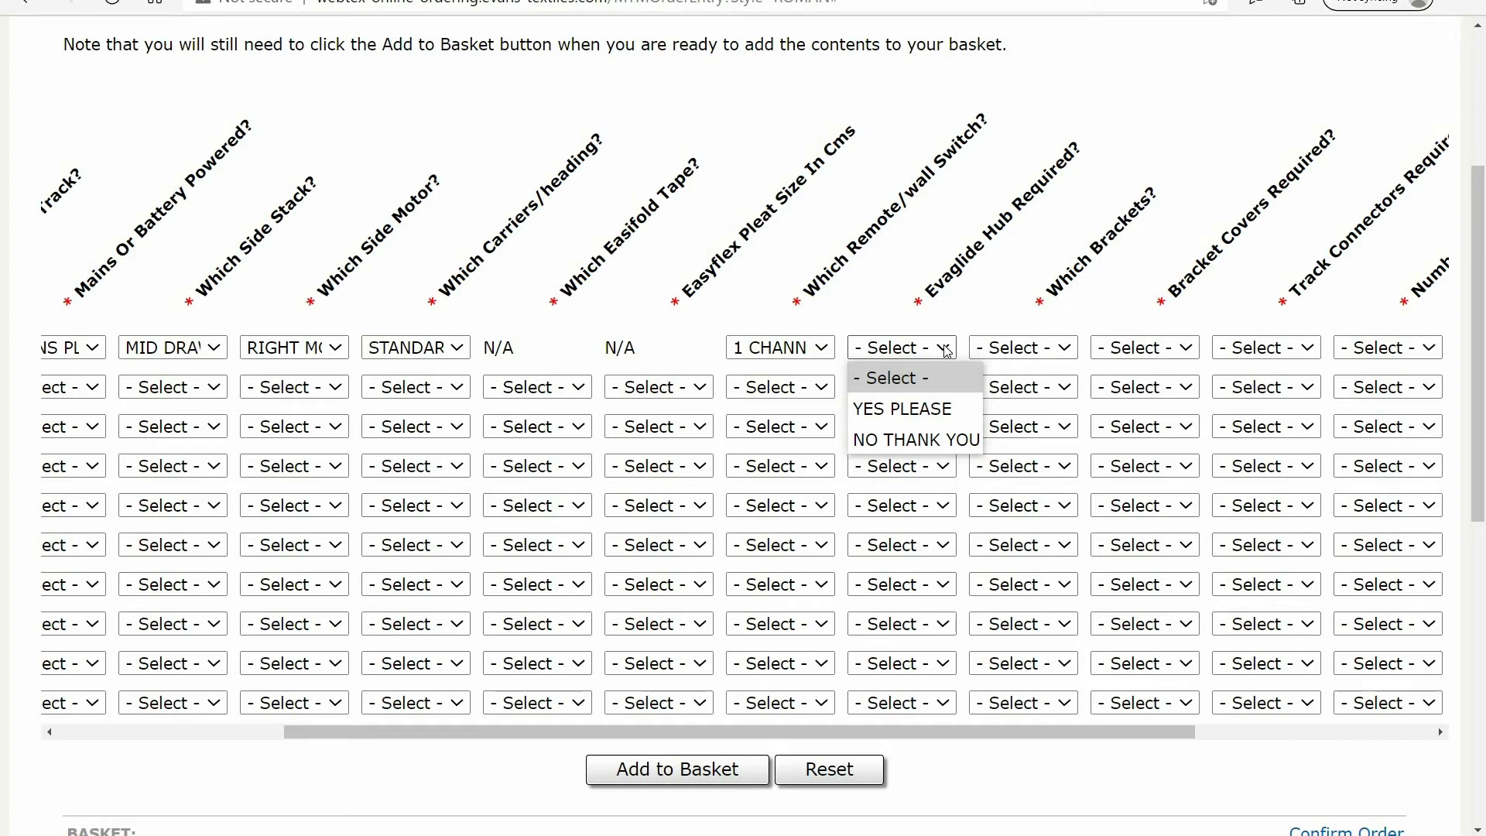
pyautogui.click(920, 441)
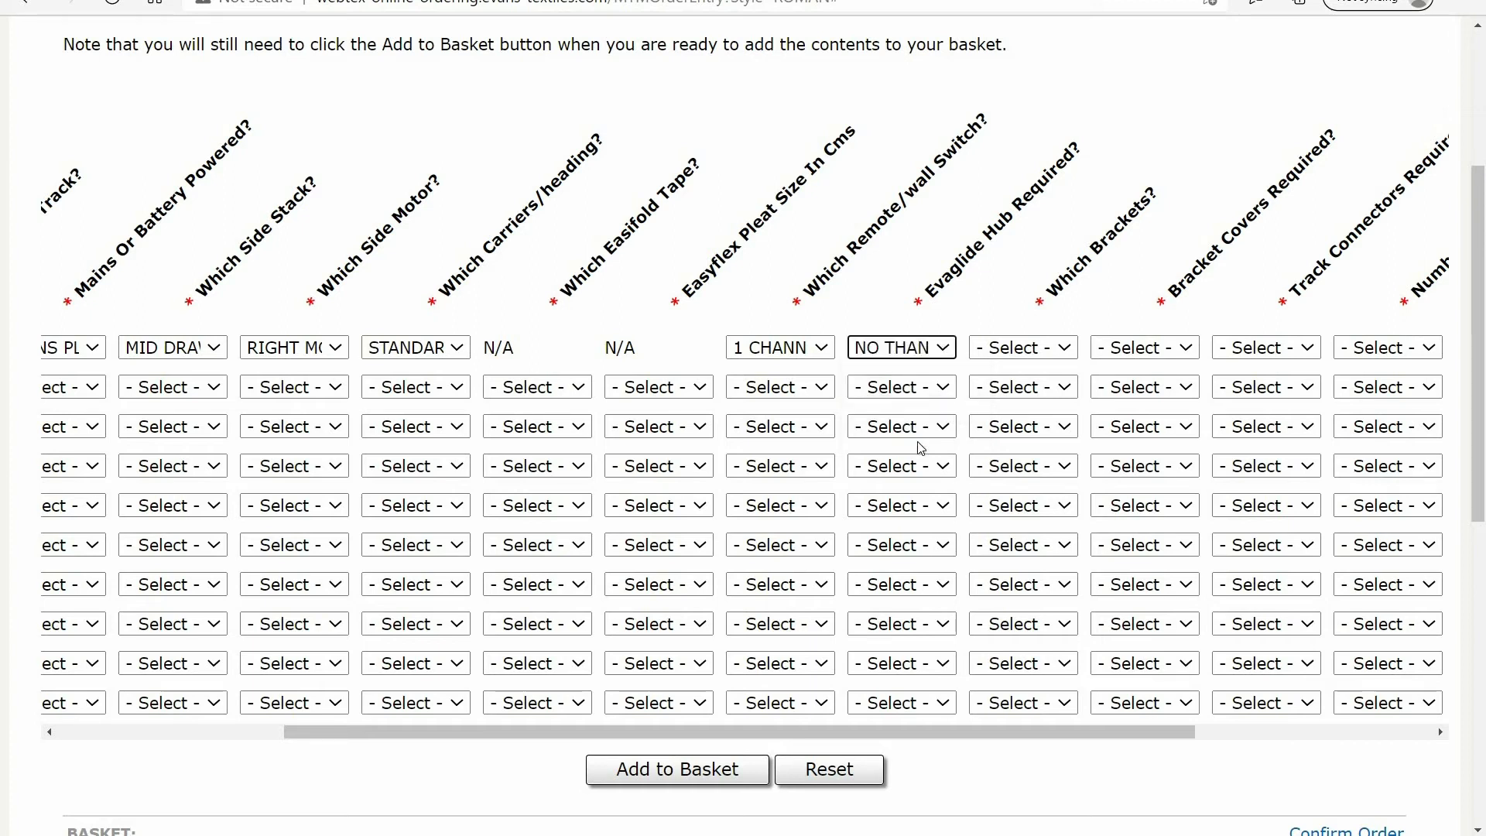
# Select CEILING BRACKETS for line 1 and answer YES PLEASE to bracket covers
pyautogui.click(1069, 352)
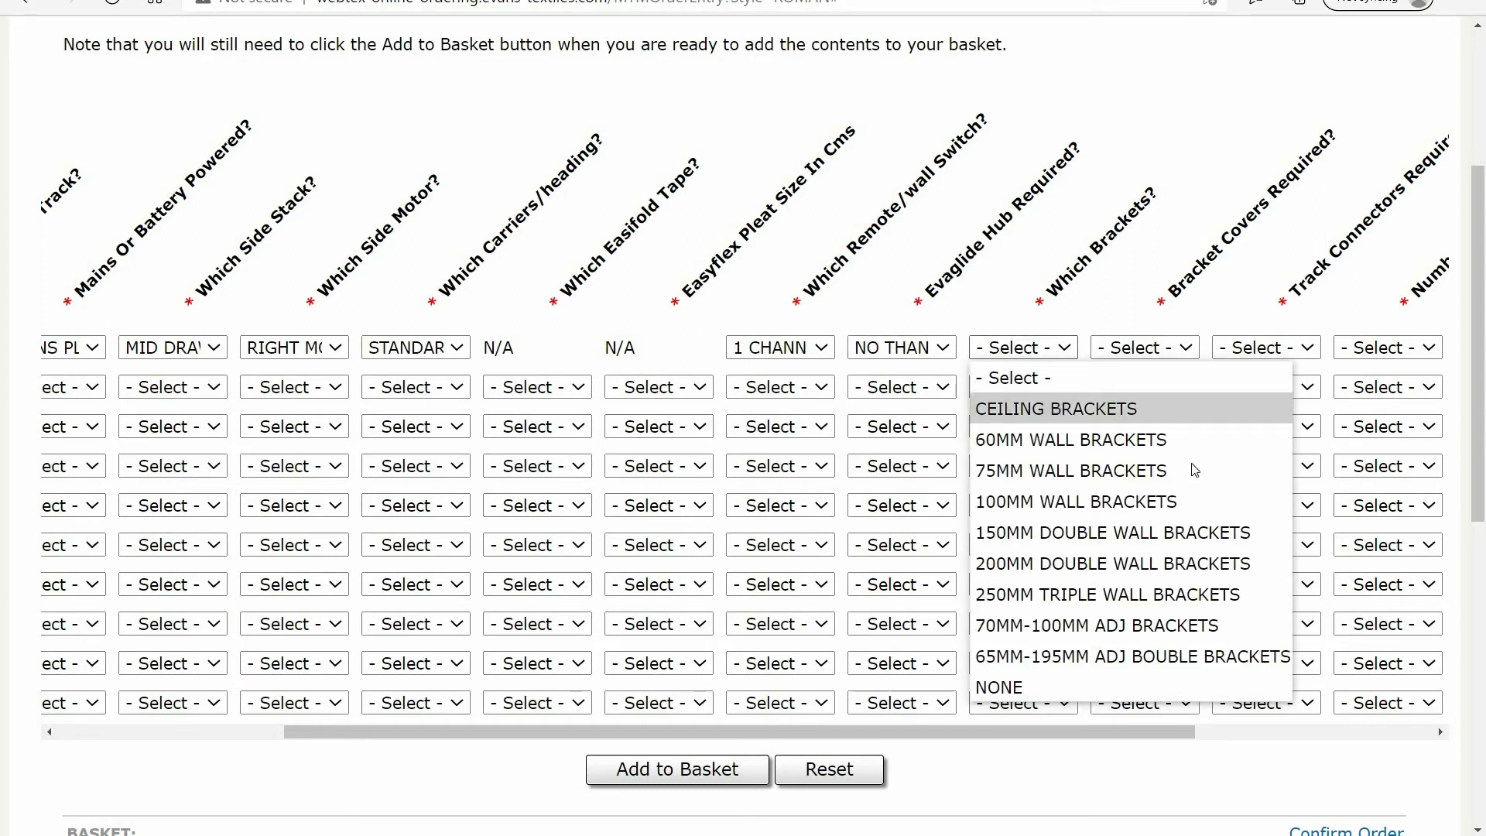
pyautogui.click(1121, 416)
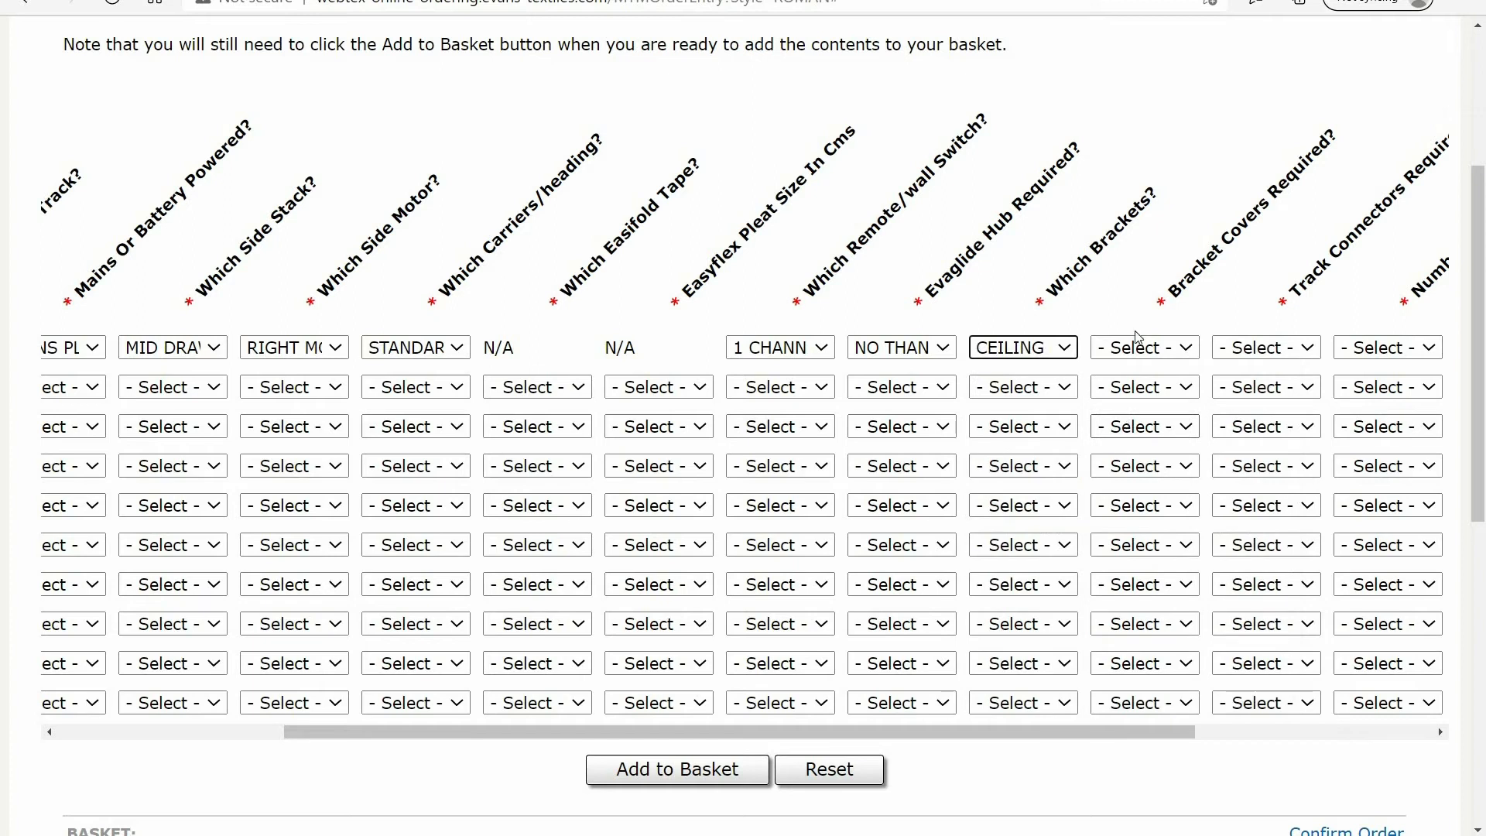
pyautogui.click(1195, 349)
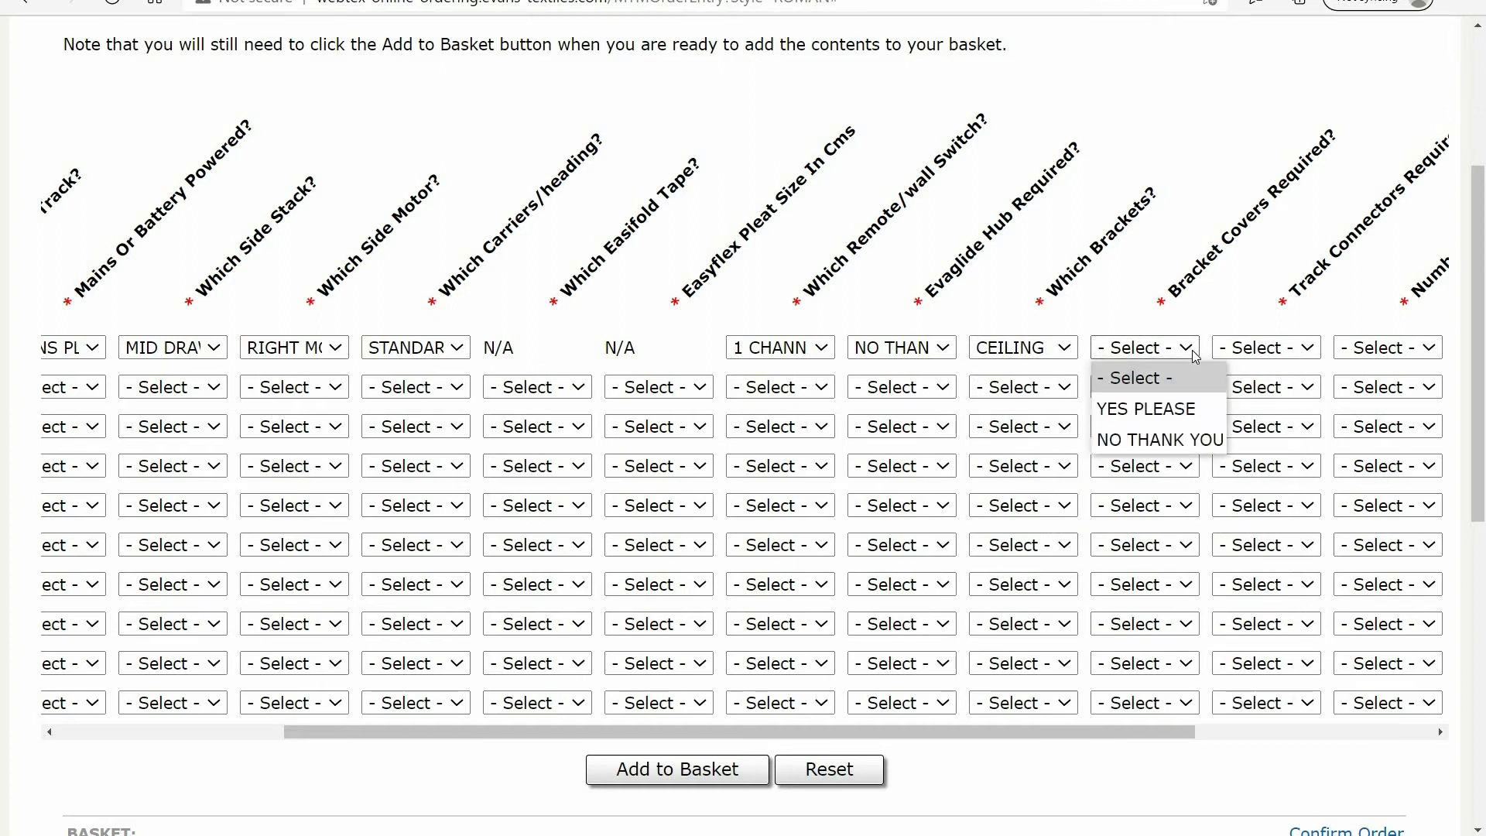
pyautogui.click(1187, 412)
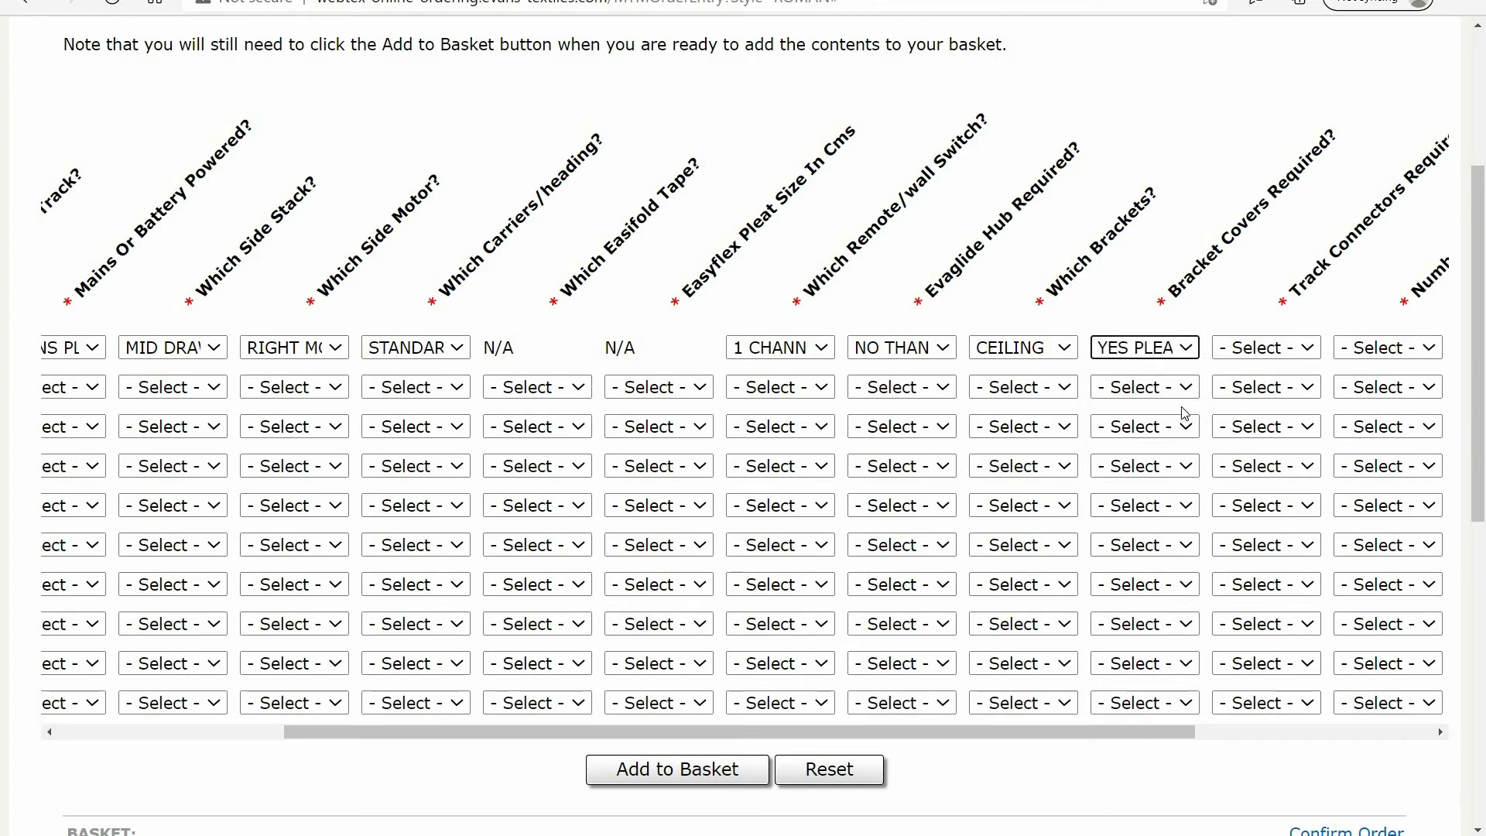
# Set line 1's track connectors, number of bends and number of curves to NOT REQUIRED THANK YOU
pyautogui.click(1441, 733)
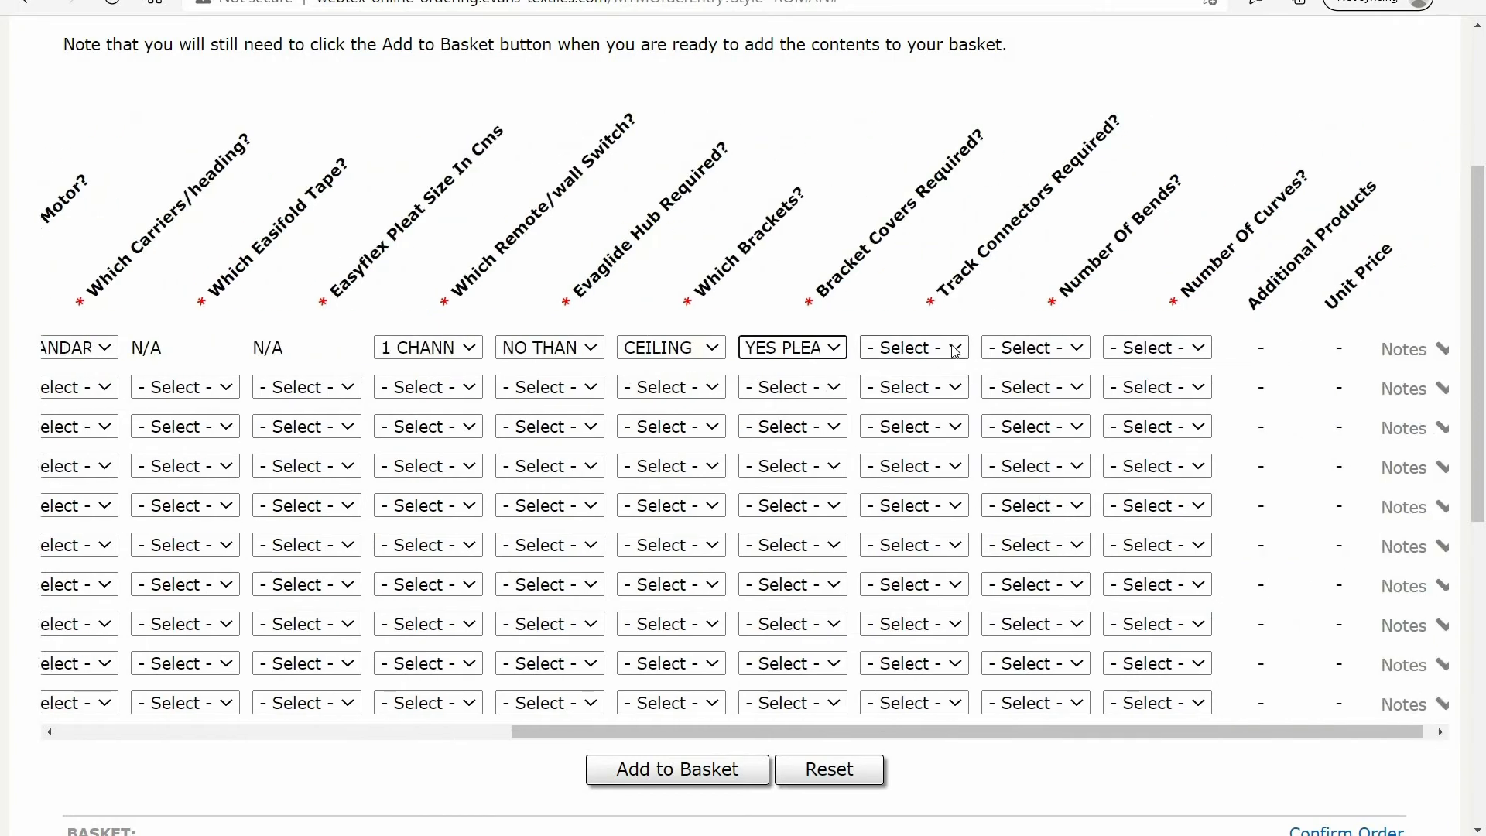
pyautogui.click(955, 351)
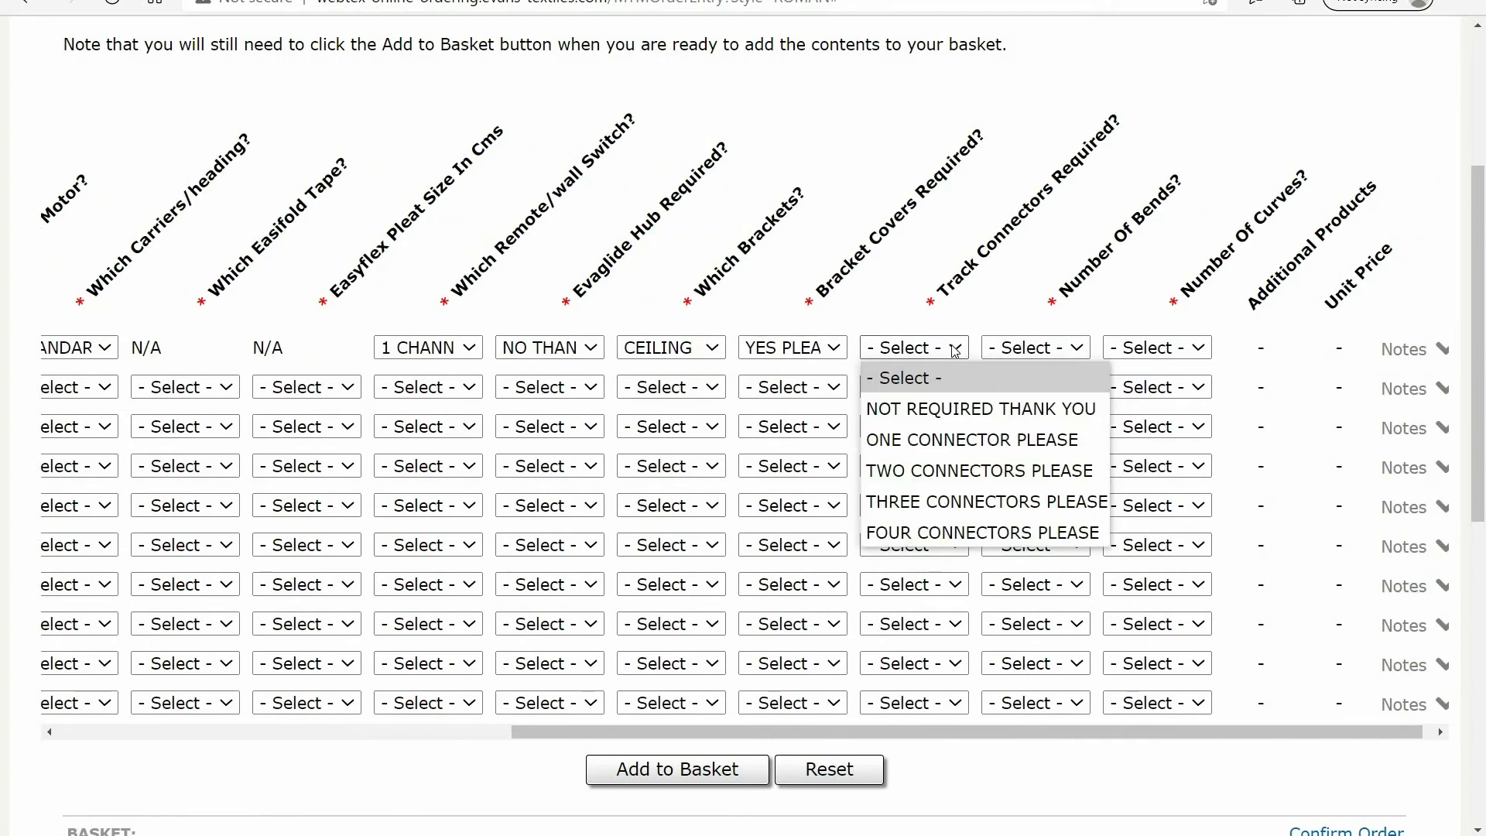
pyautogui.click(949, 410)
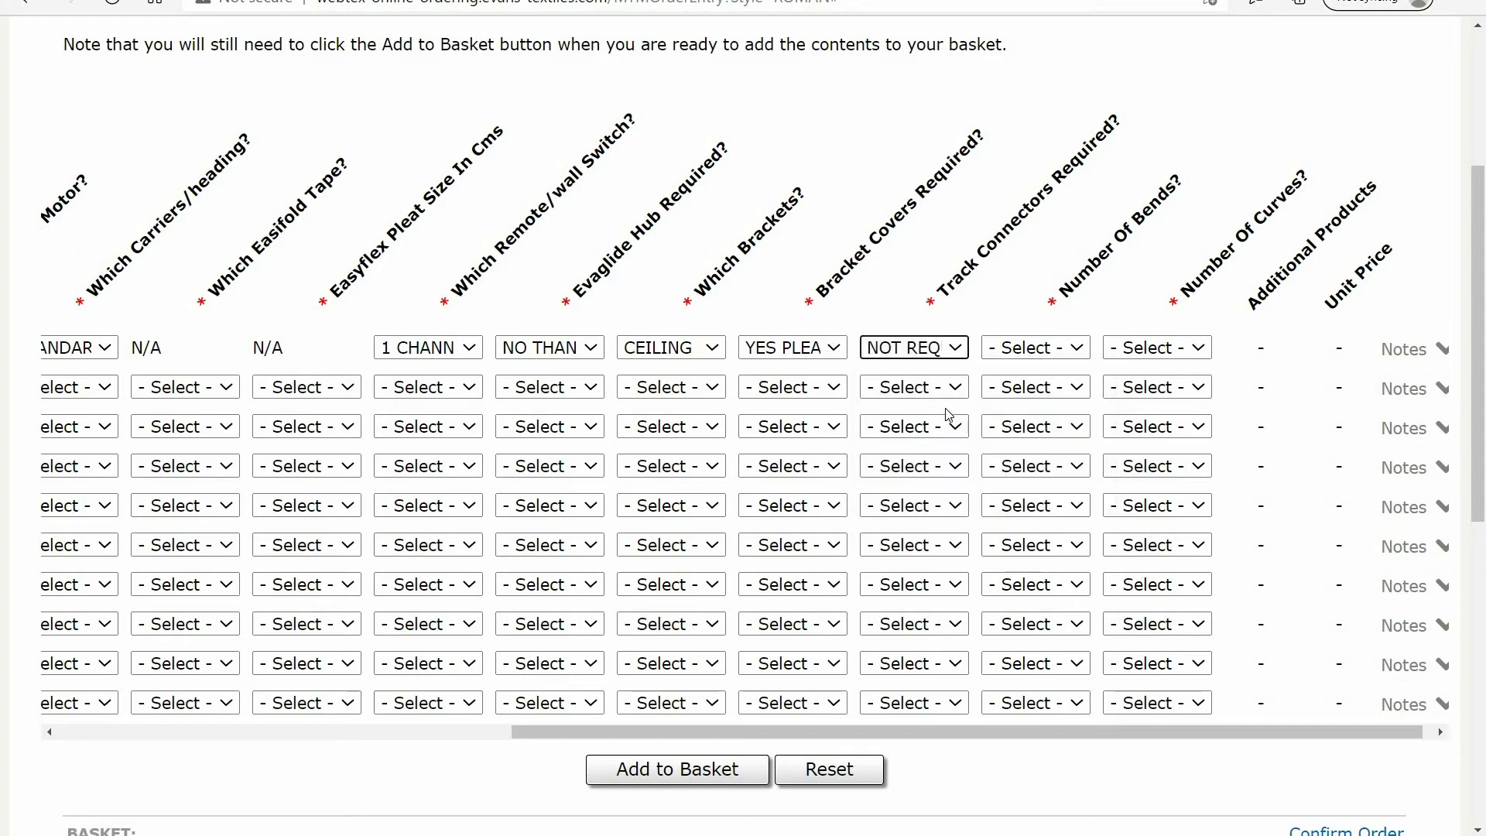
pyautogui.click(1080, 349)
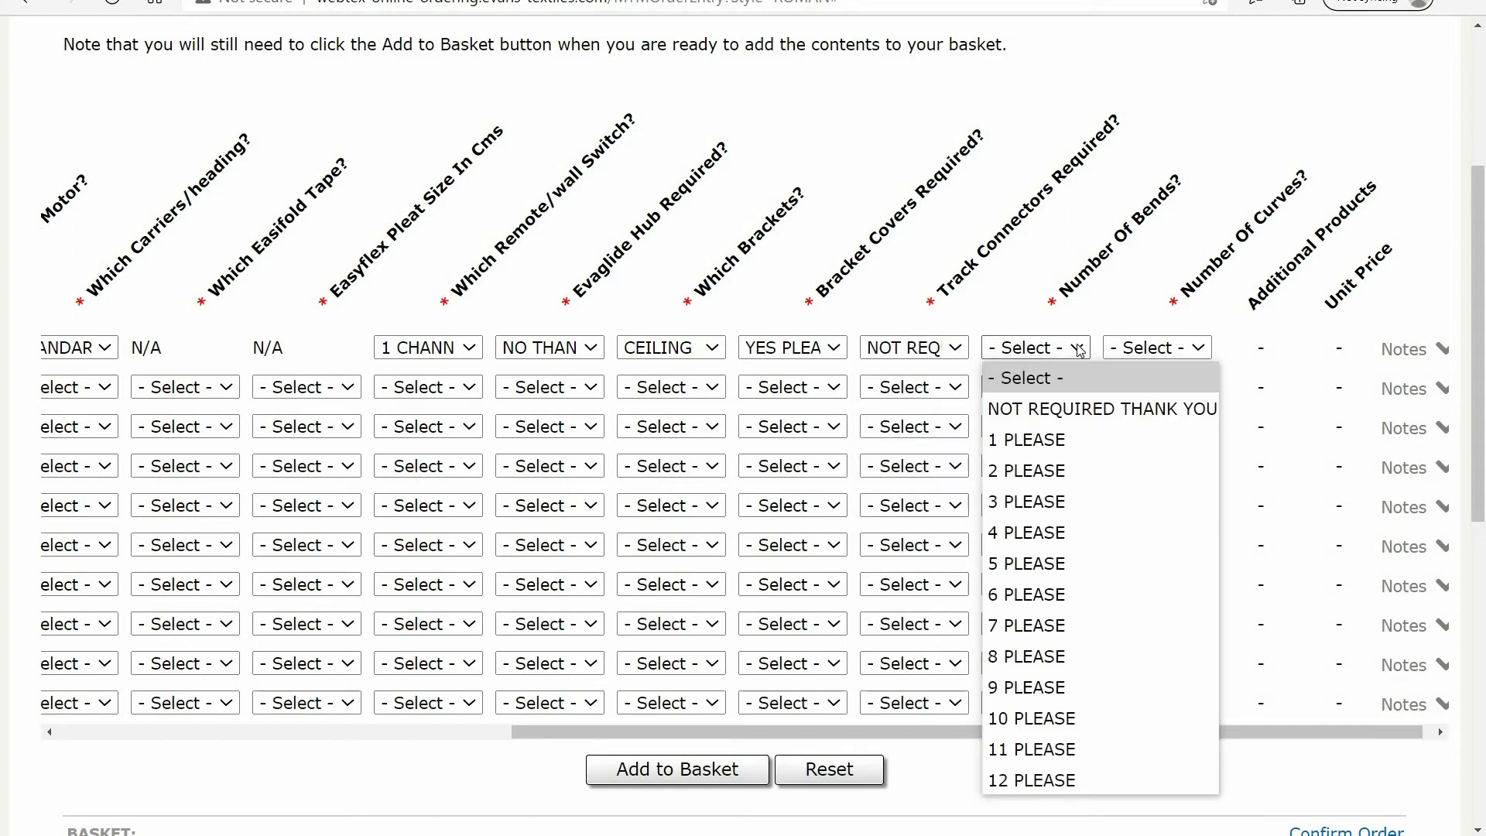
pyautogui.click(1084, 399)
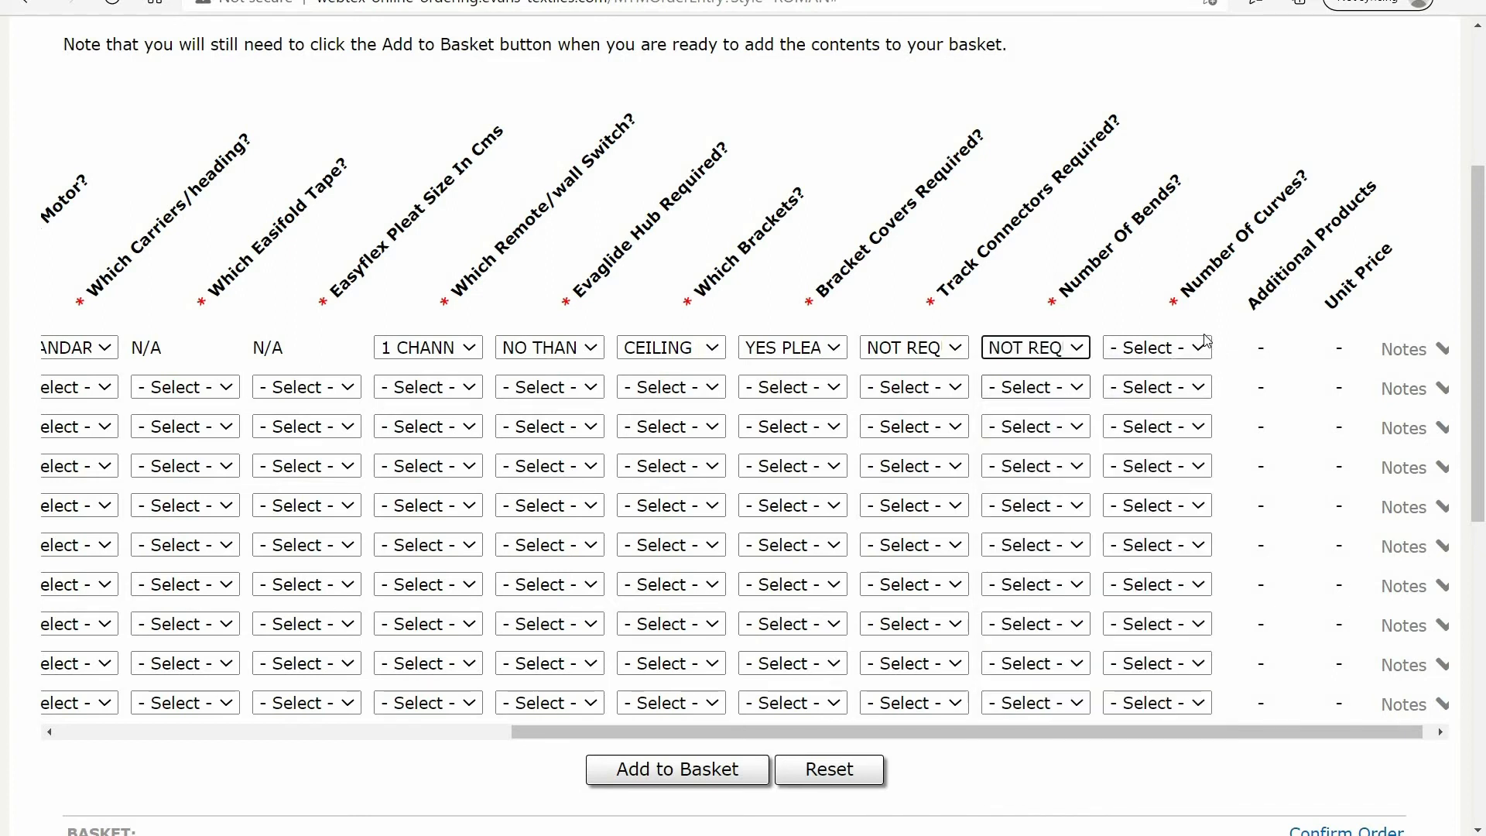
pyautogui.click(1199, 349)
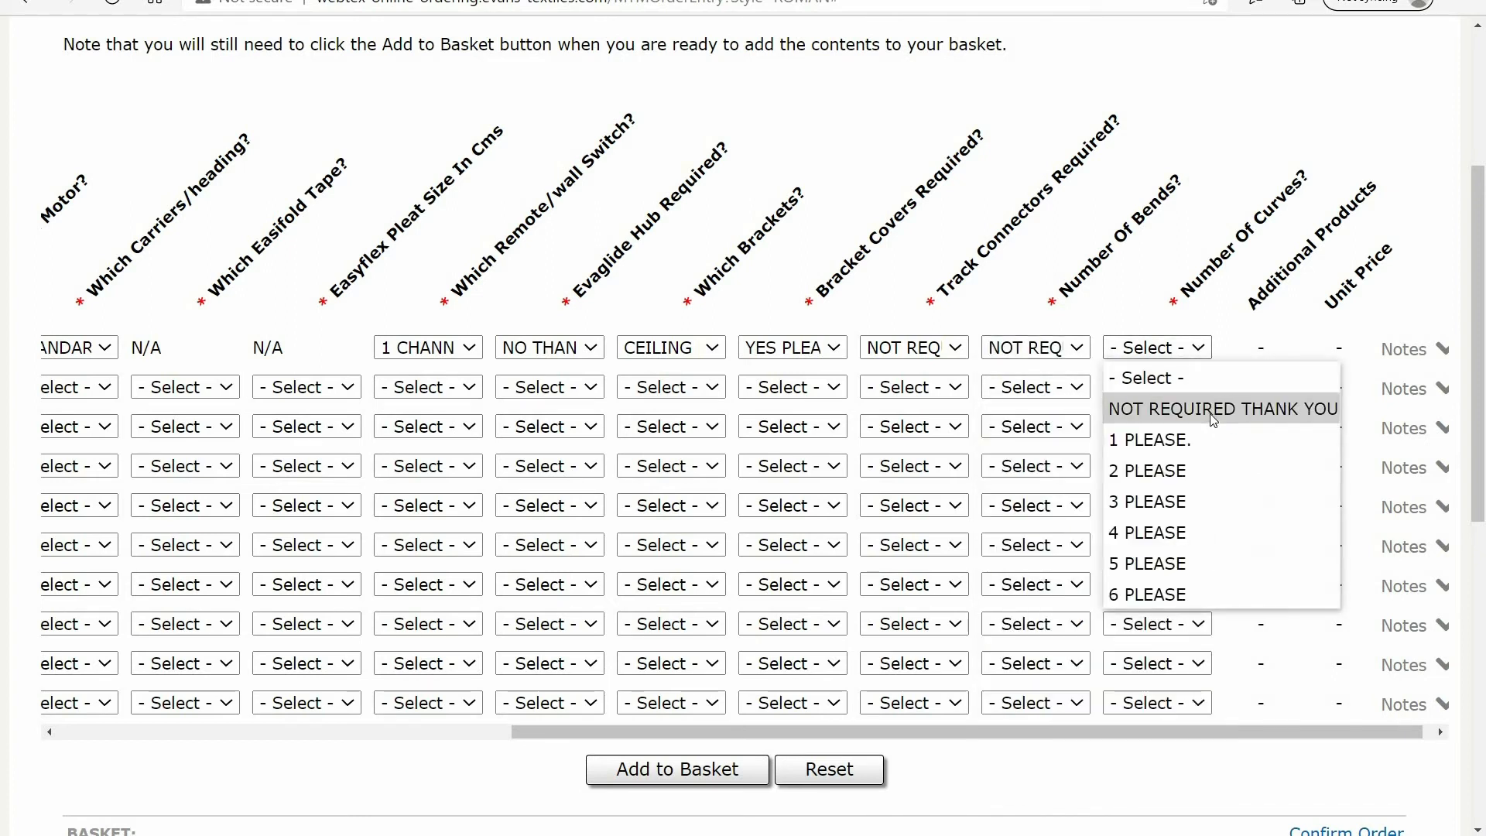
pyautogui.click(1214, 420)
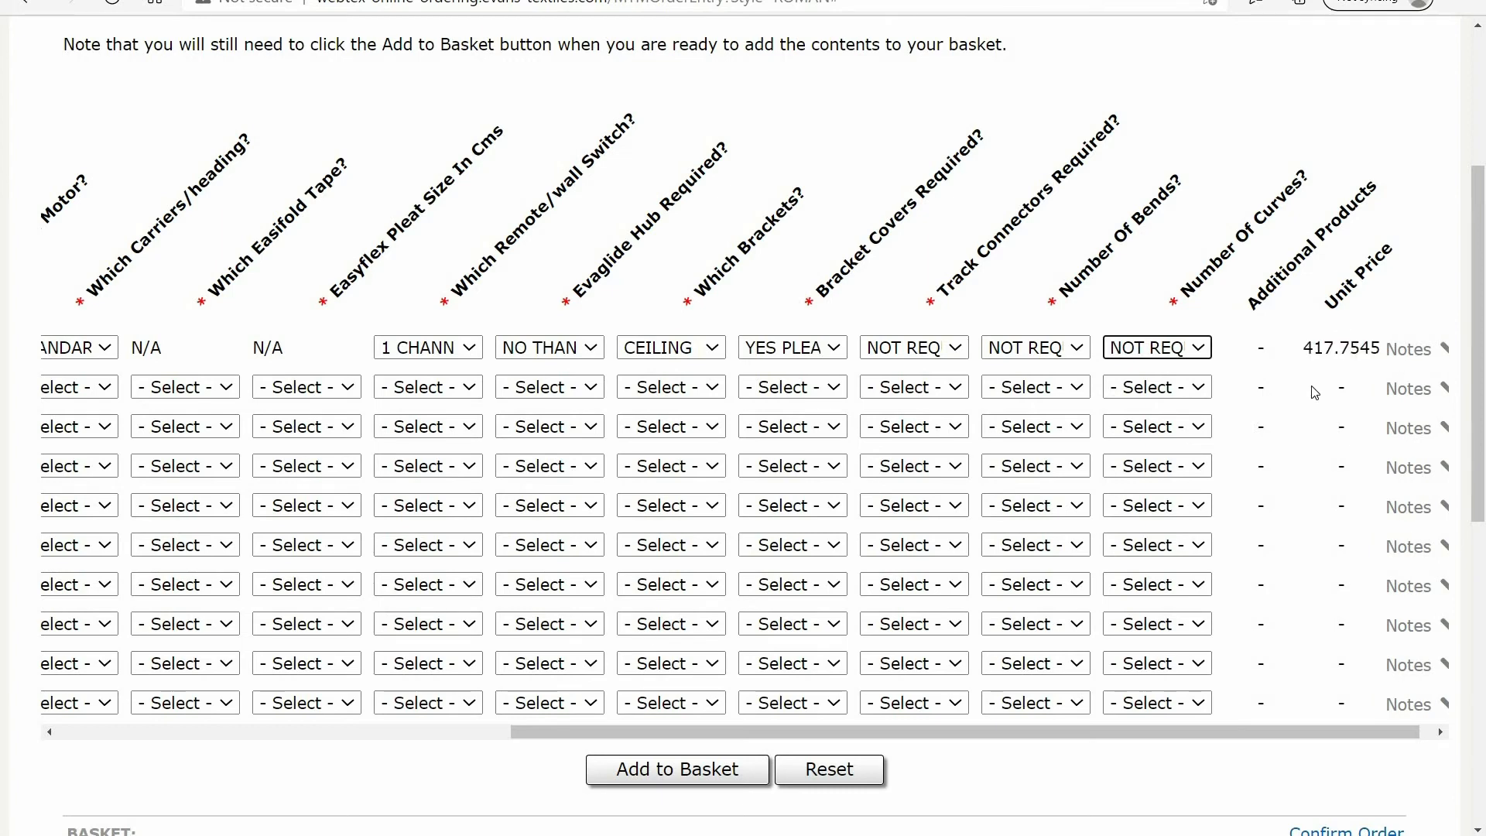
# Enter "dining room" as line 1's blind/track reference in its notes and add the line to the basket
pyautogui.click(1417, 350)
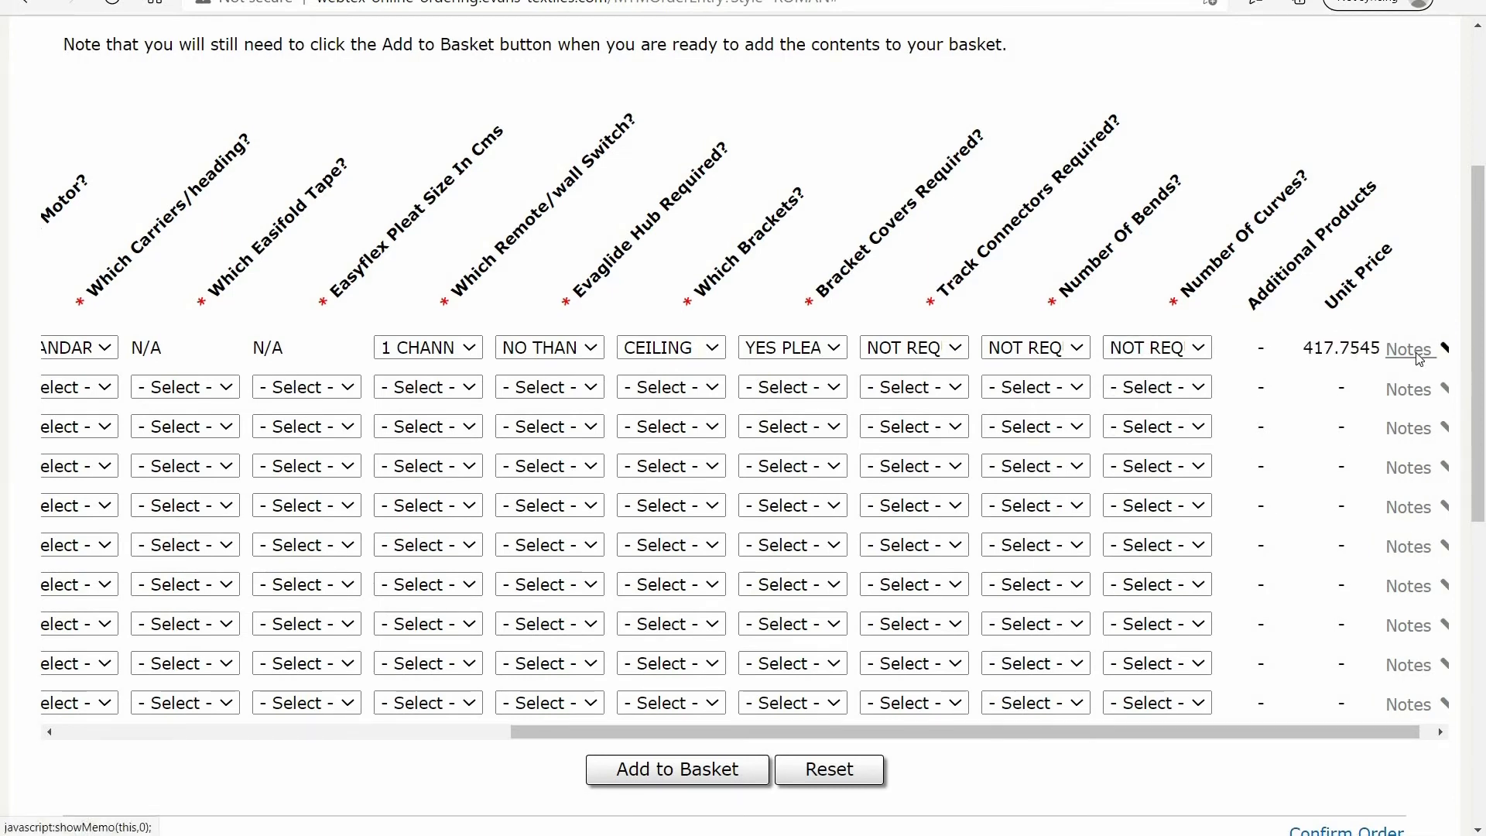
pyautogui.click(384, 470)
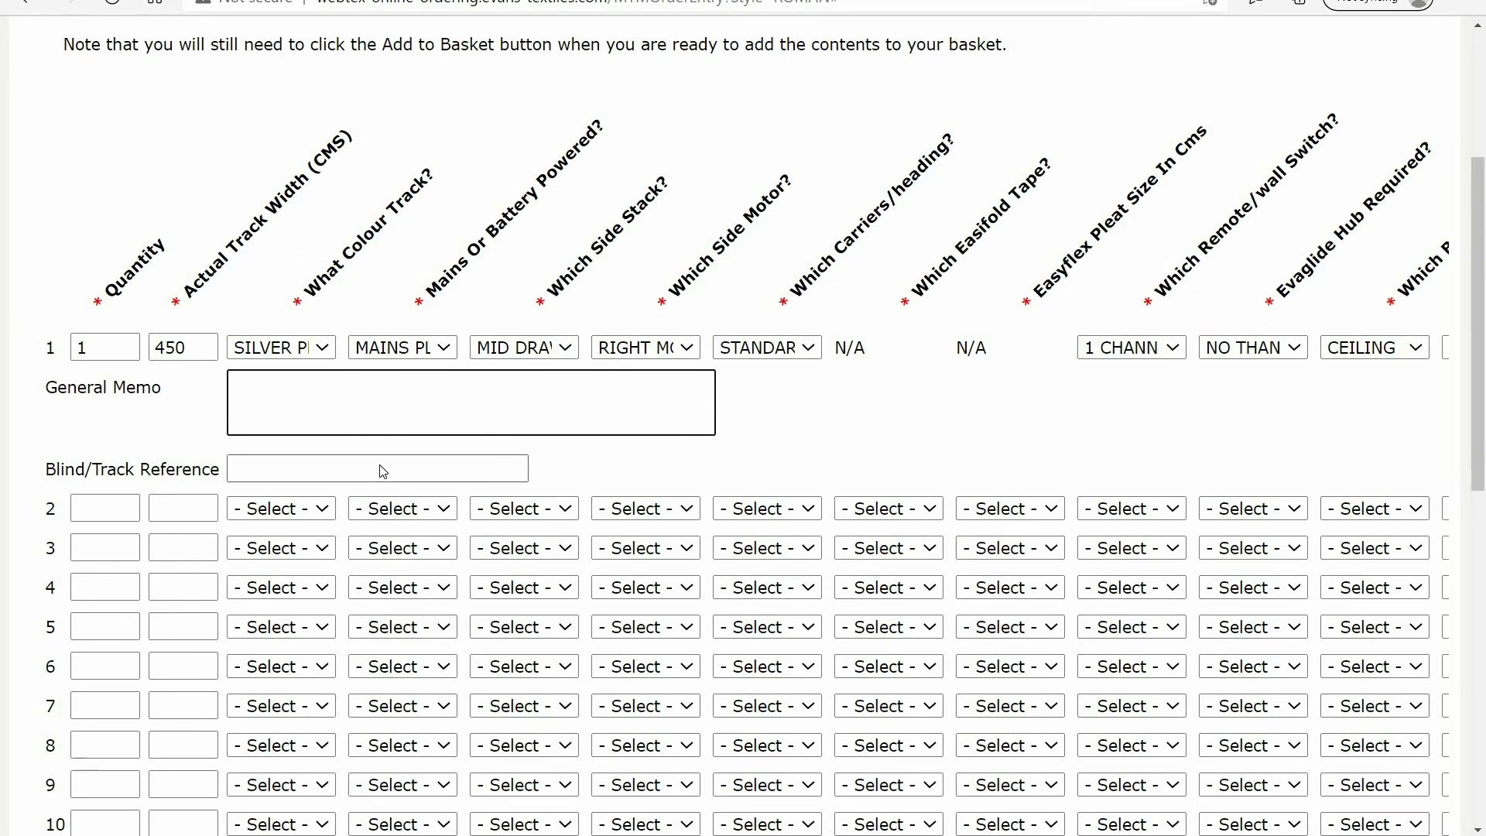
pyautogui.write('din')
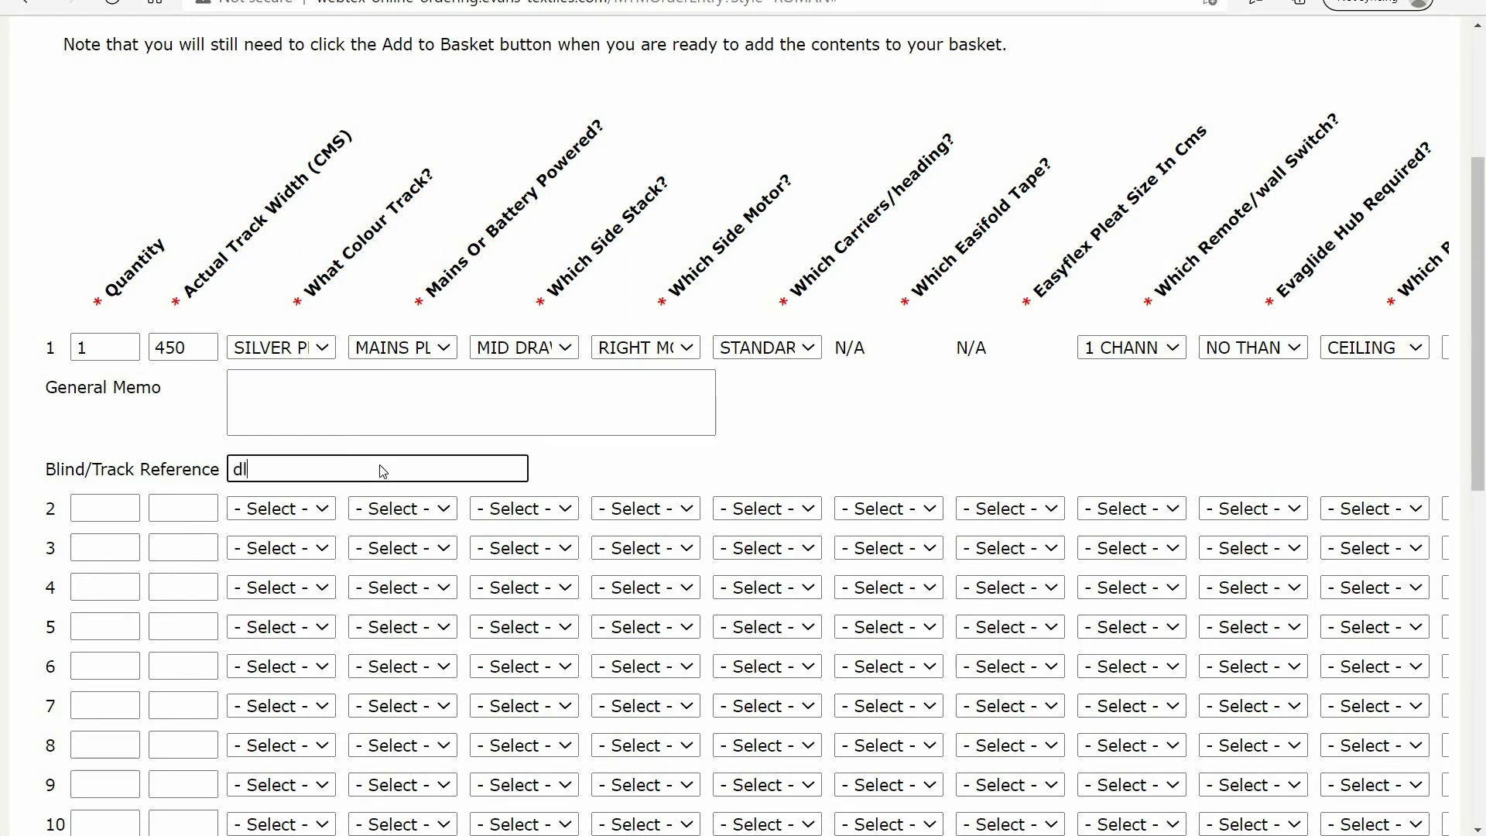
pyautogui.write('ing room')
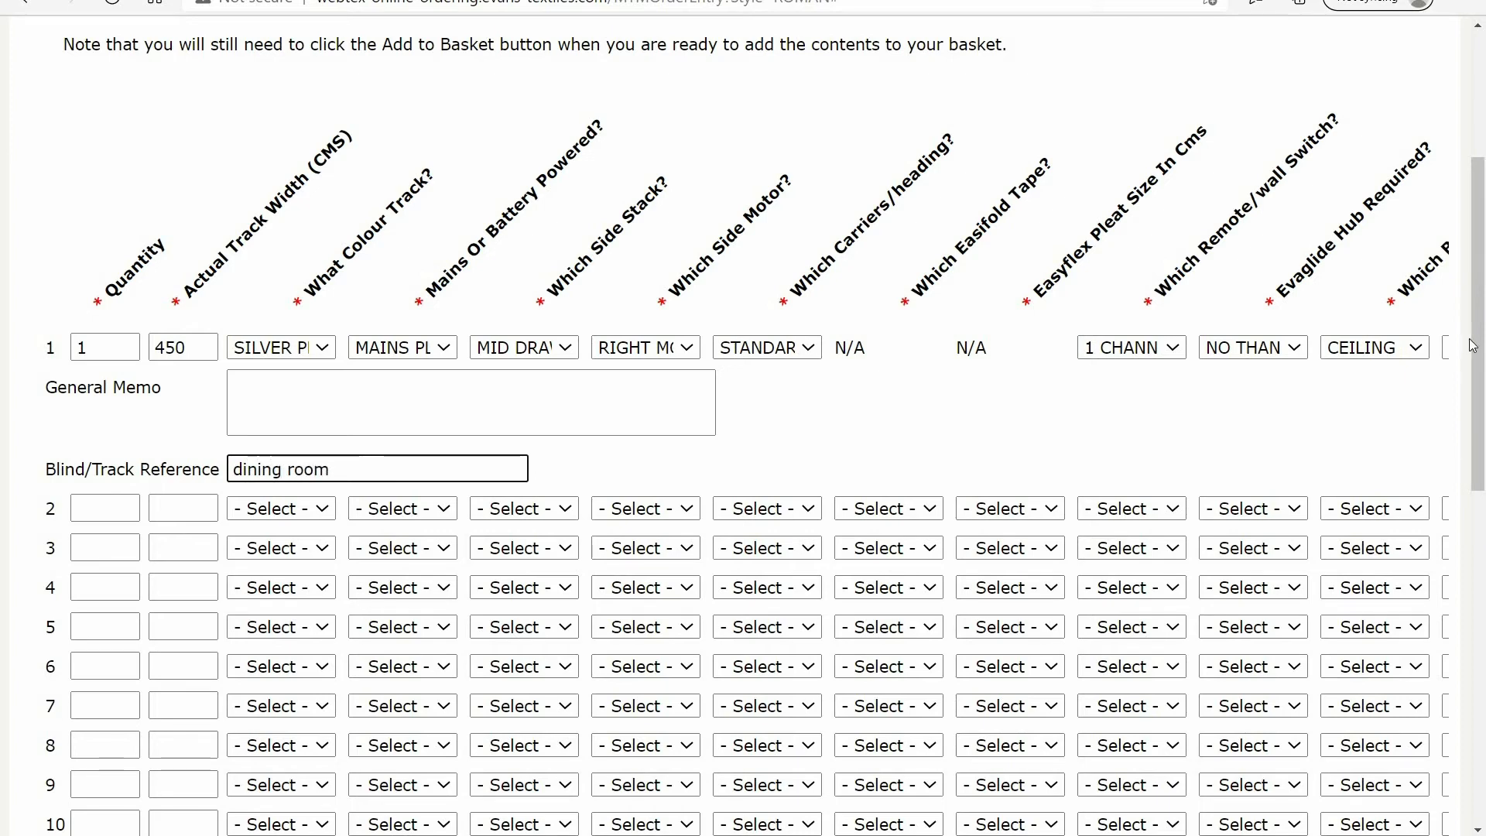
pyautogui.scroll(-3, 1473, 346)
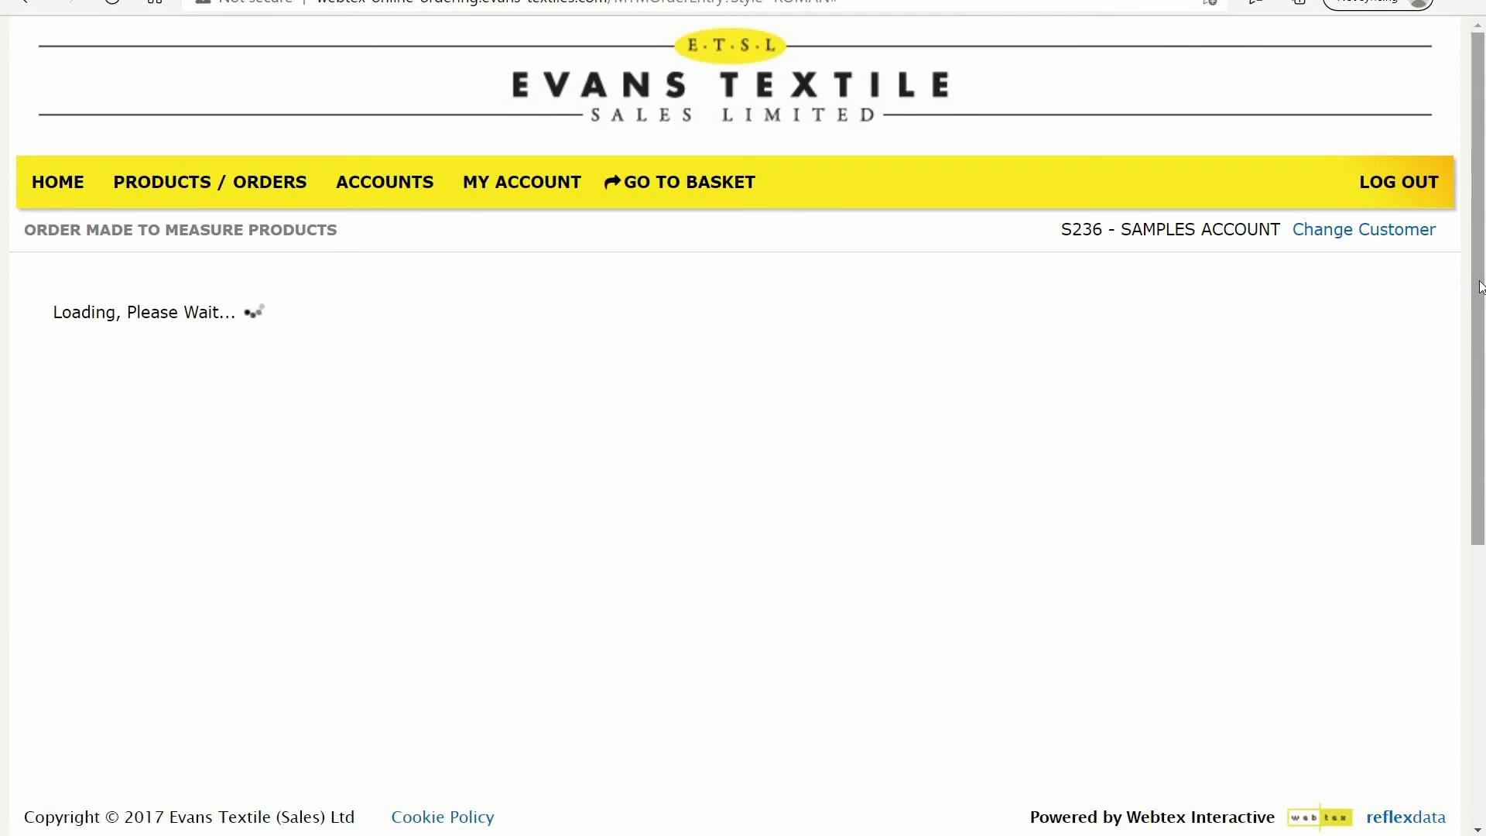
# Open the order confirmation from the basket and start adding a new delivery address
pyautogui.moveTo(1481, 288); pyautogui.dragTo(1481, 329)
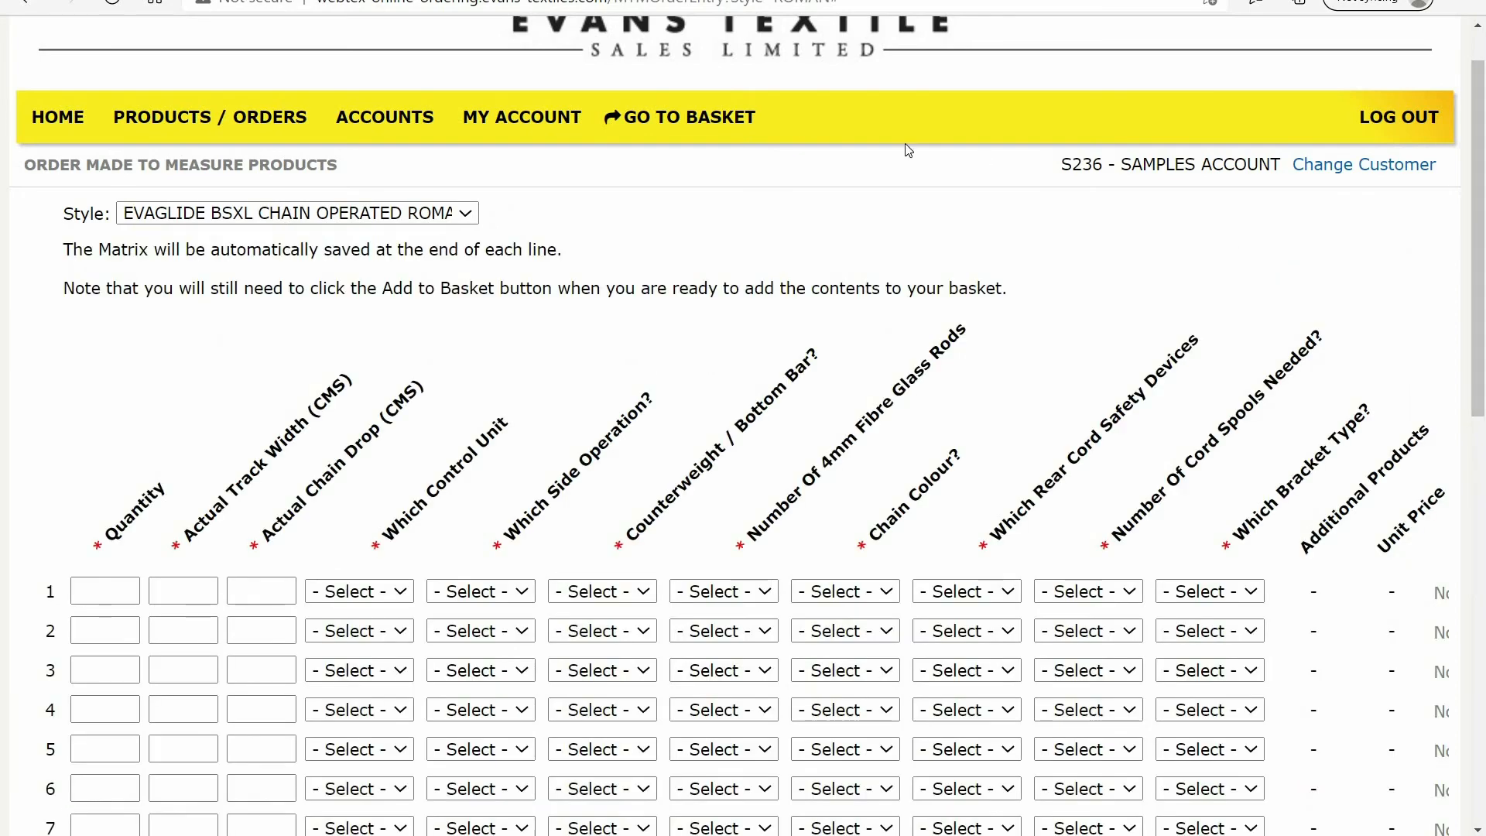
pyautogui.click(706, 122)
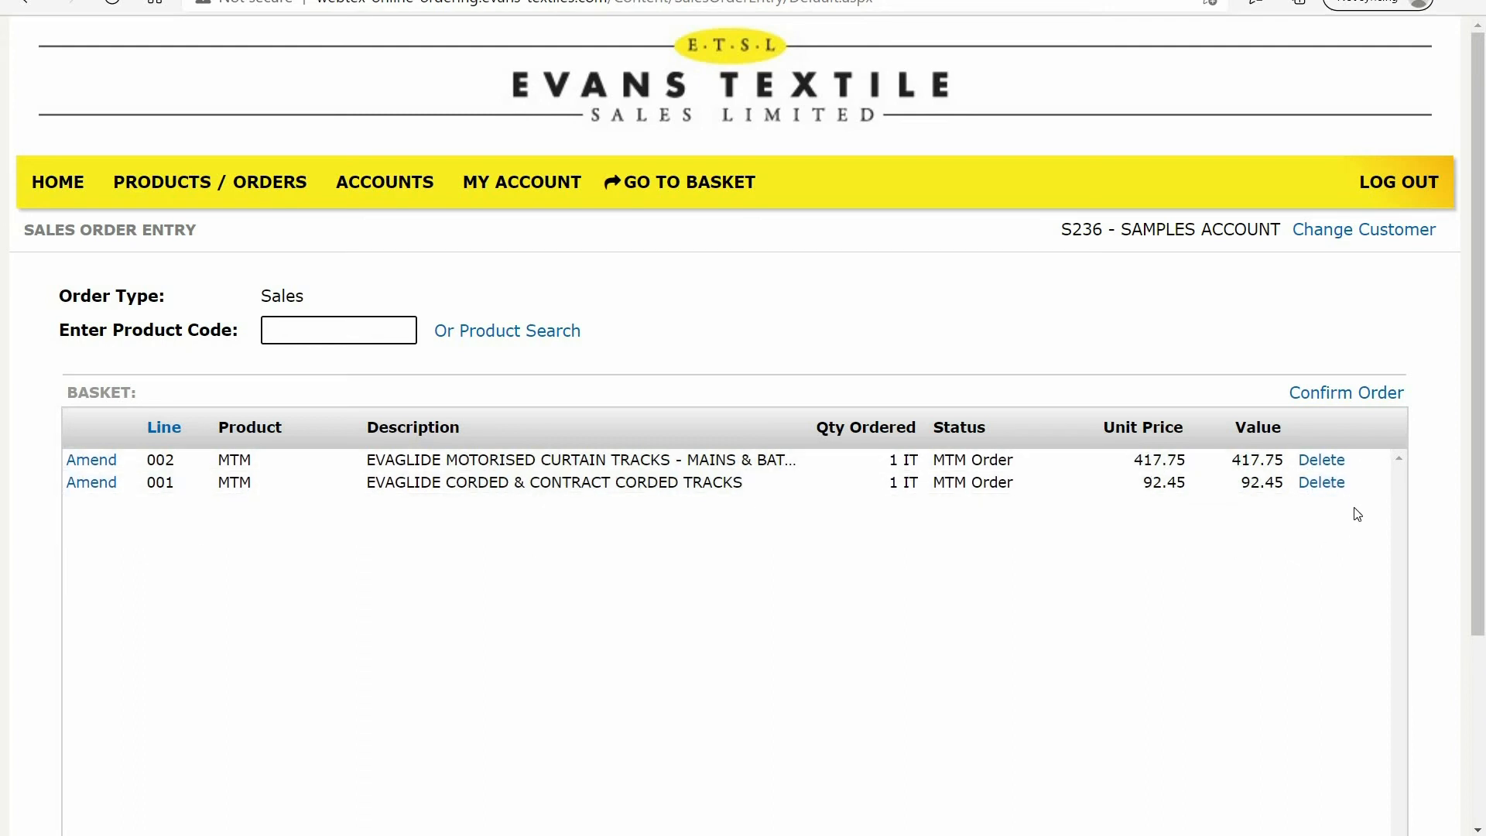
pyautogui.click(1351, 395)
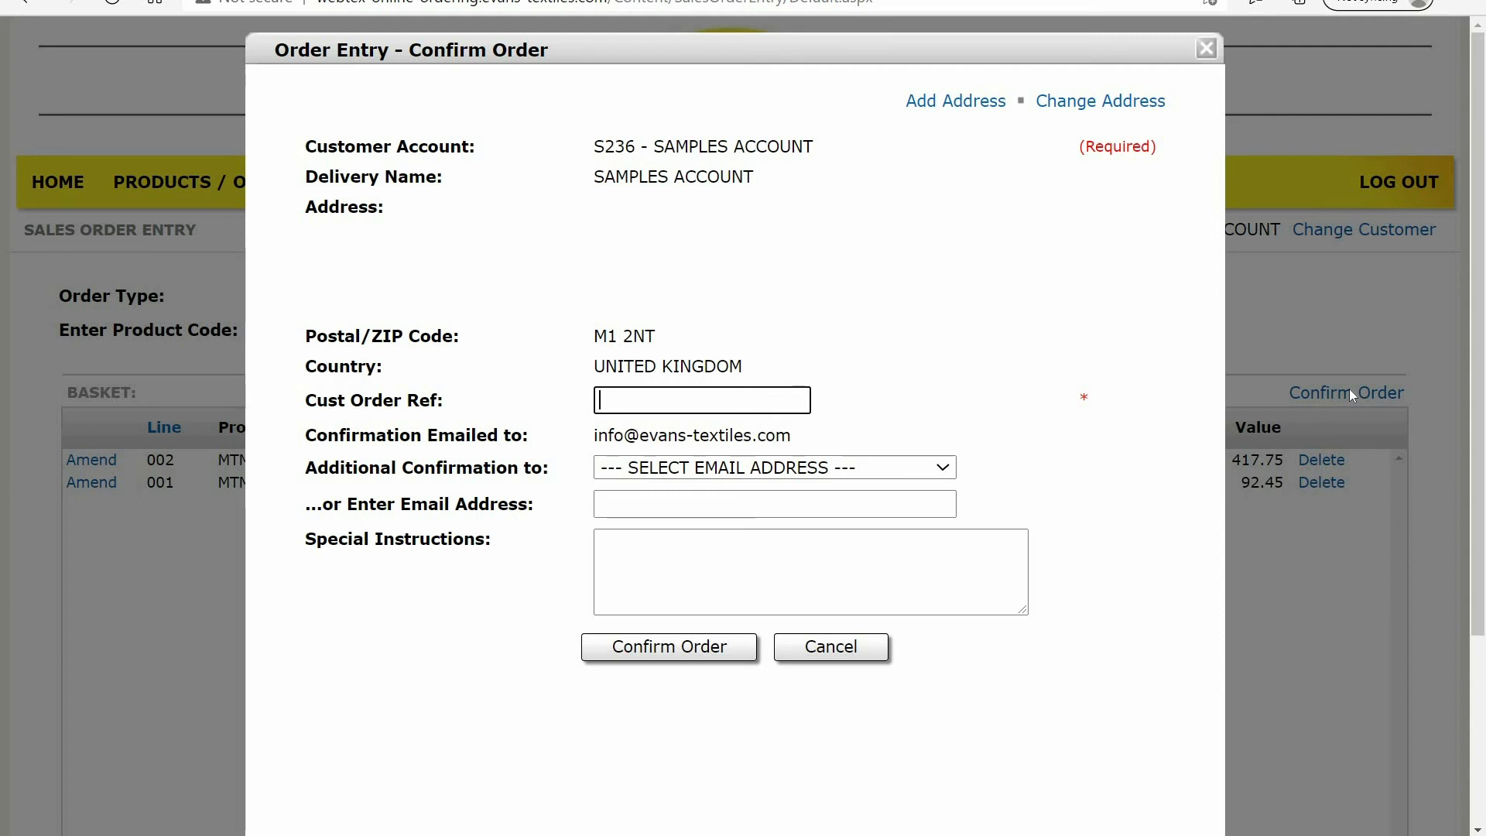
pyautogui.click(942, 101)
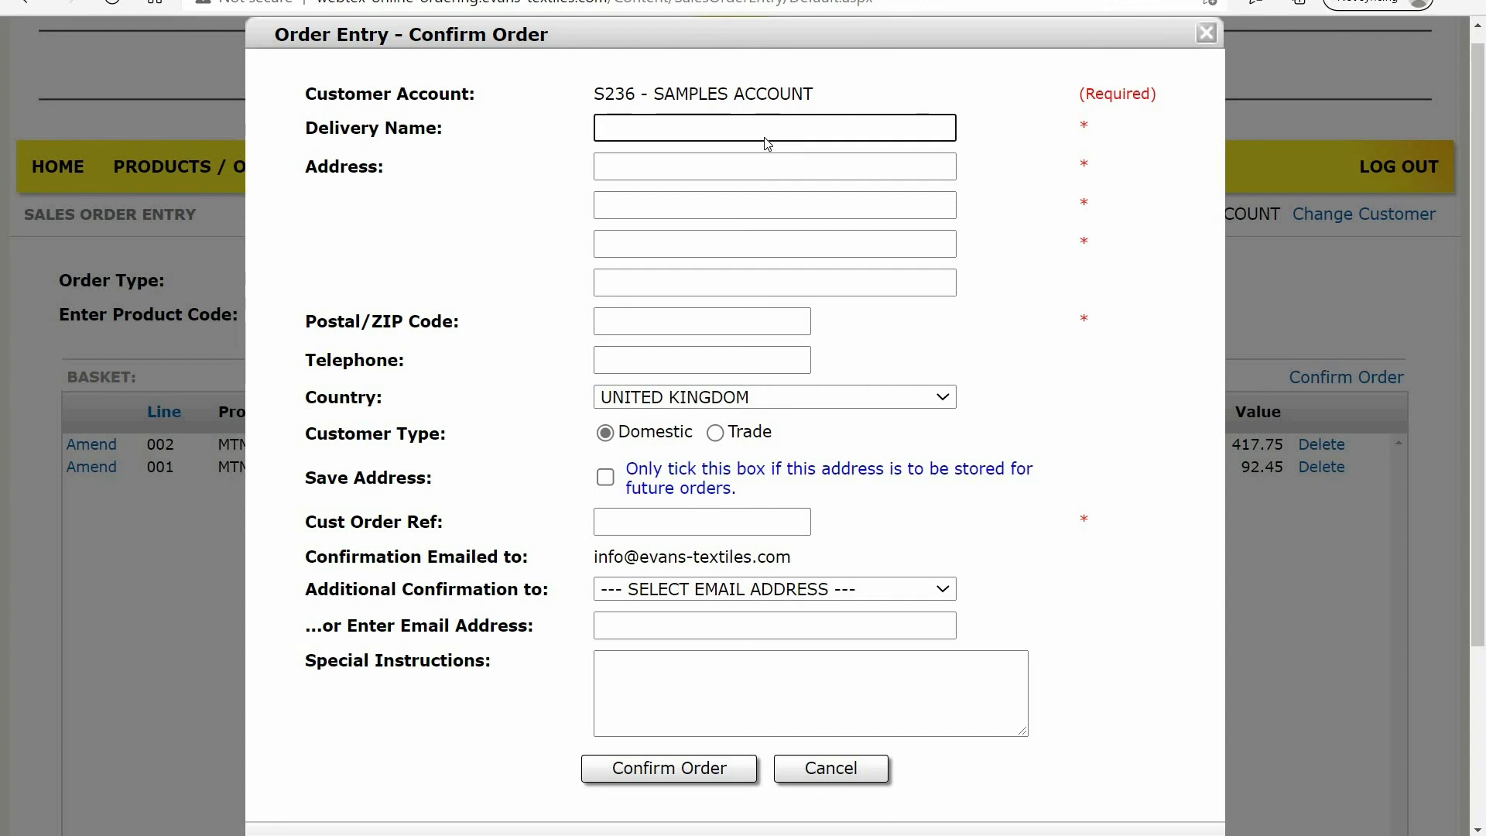
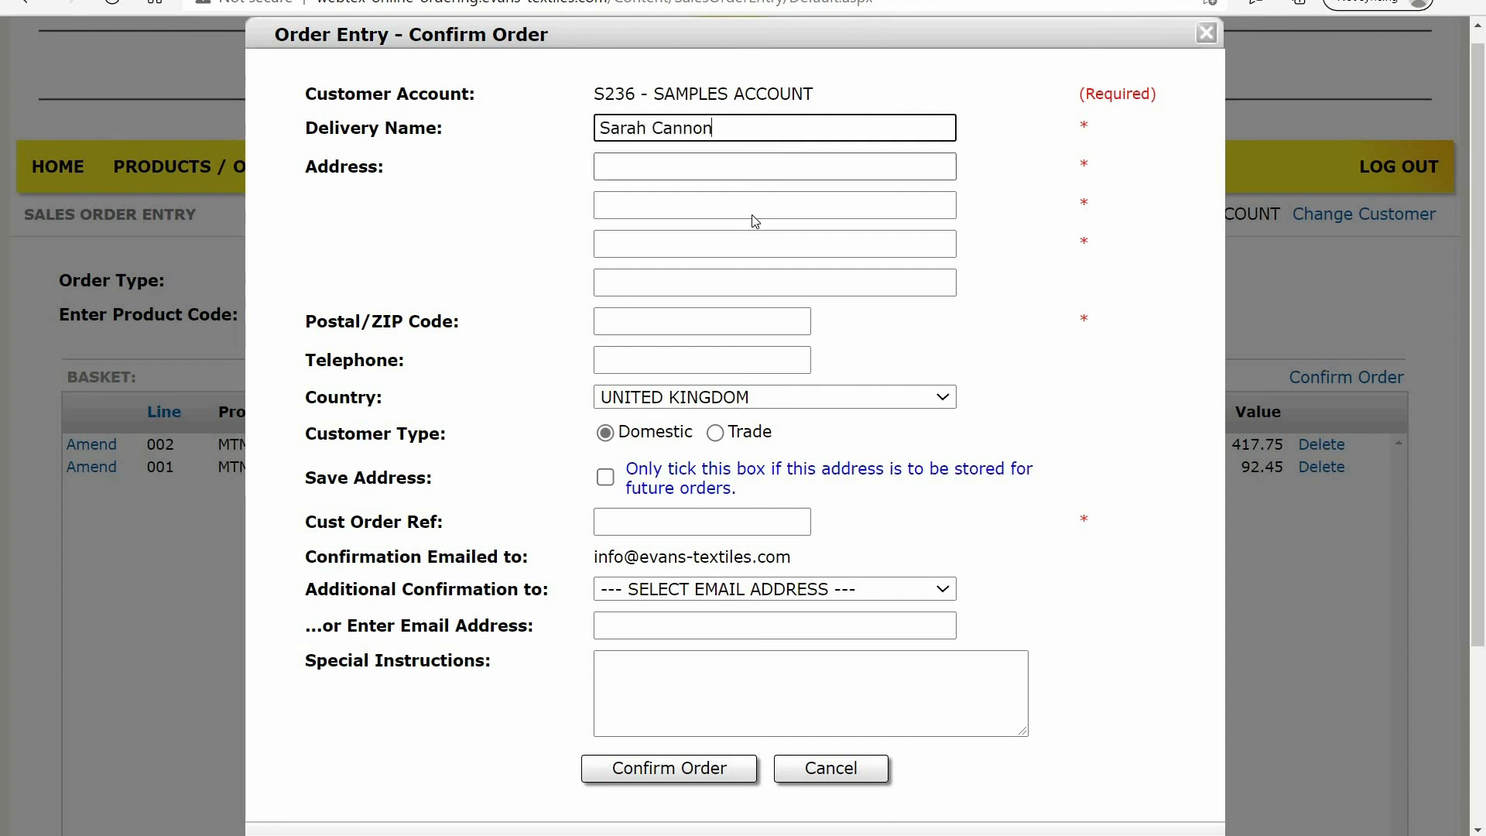
# Fill in the delivery name and the first and last address lines, and choose BUYER for the additional confirmation
pyautogui.click(743, 165)
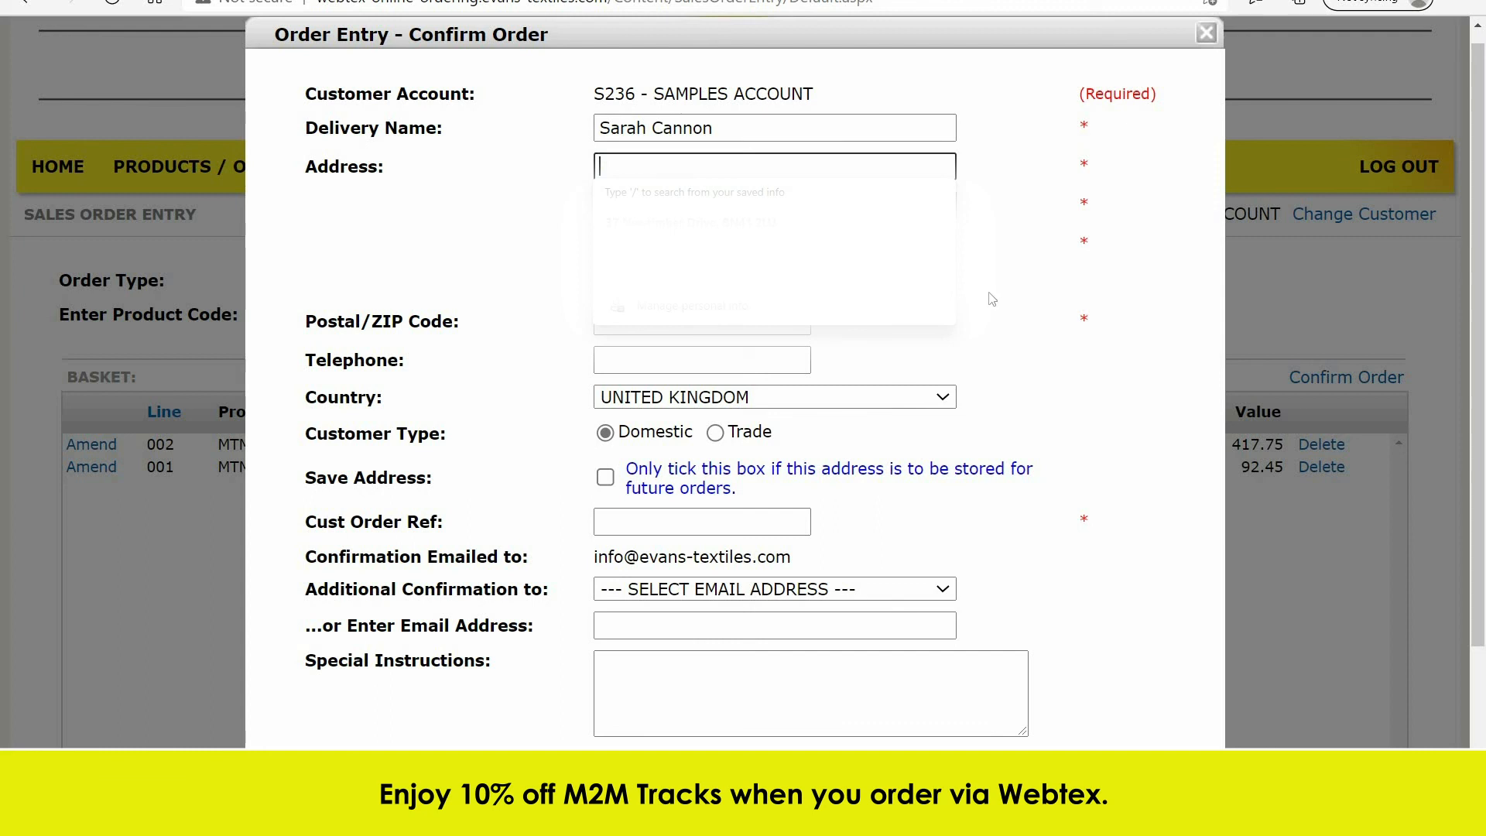
pyautogui.write('Test')
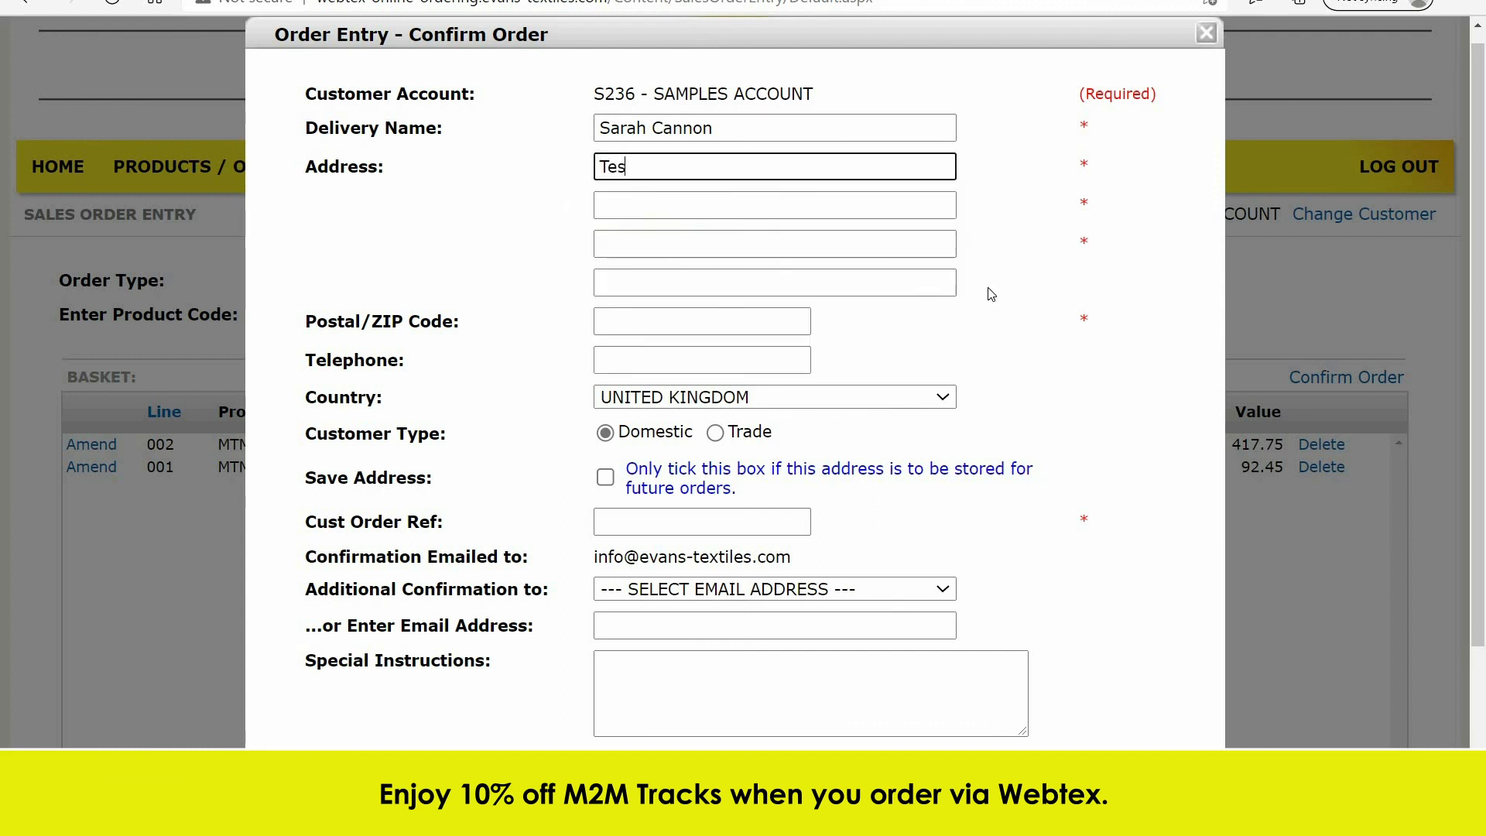
pyautogui.click(691, 284)
pyautogui.write('Brighton')
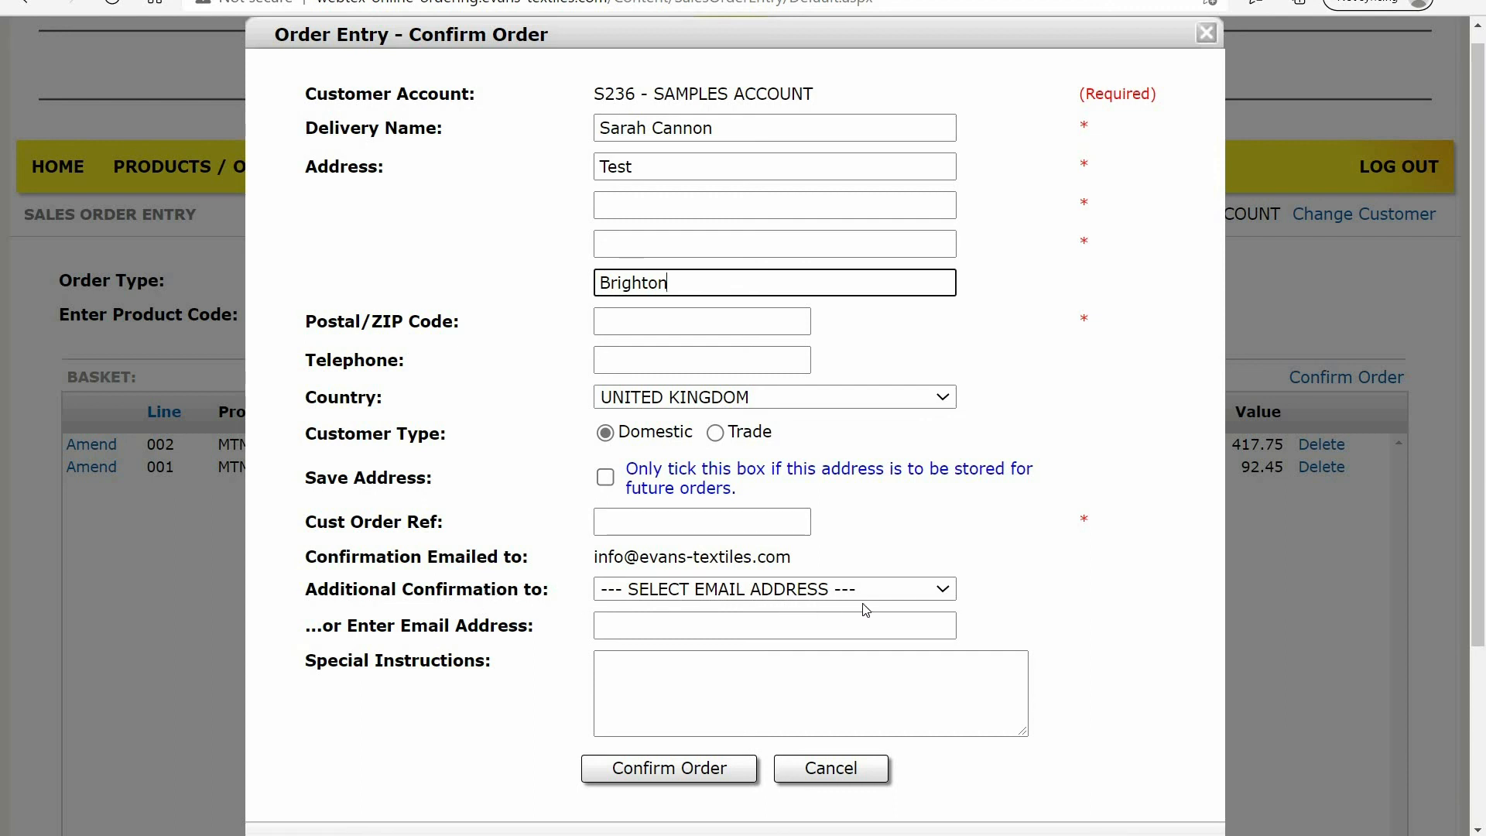
pyautogui.click(944, 592)
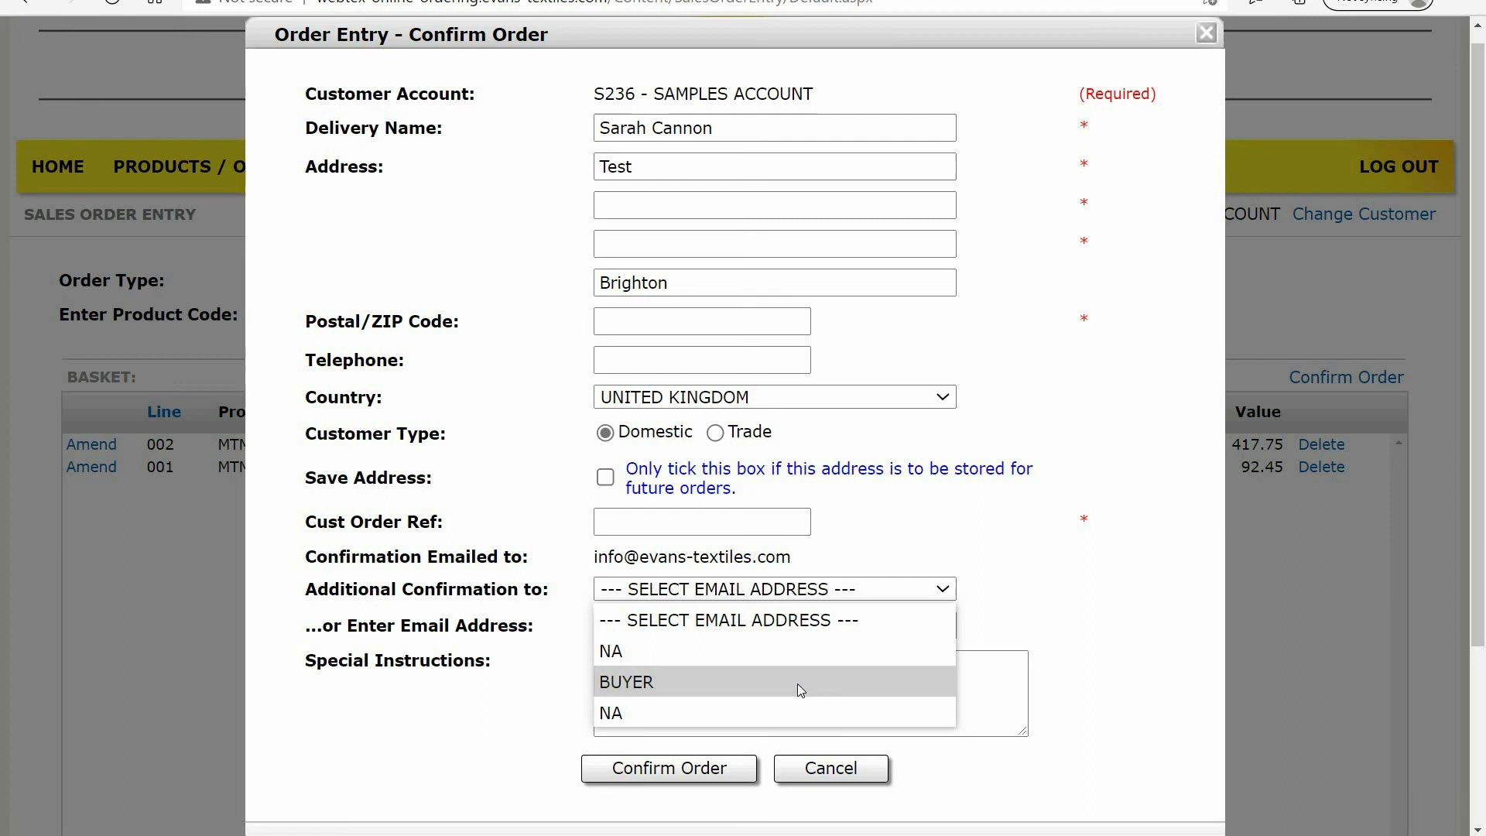
pyautogui.click(801, 690)
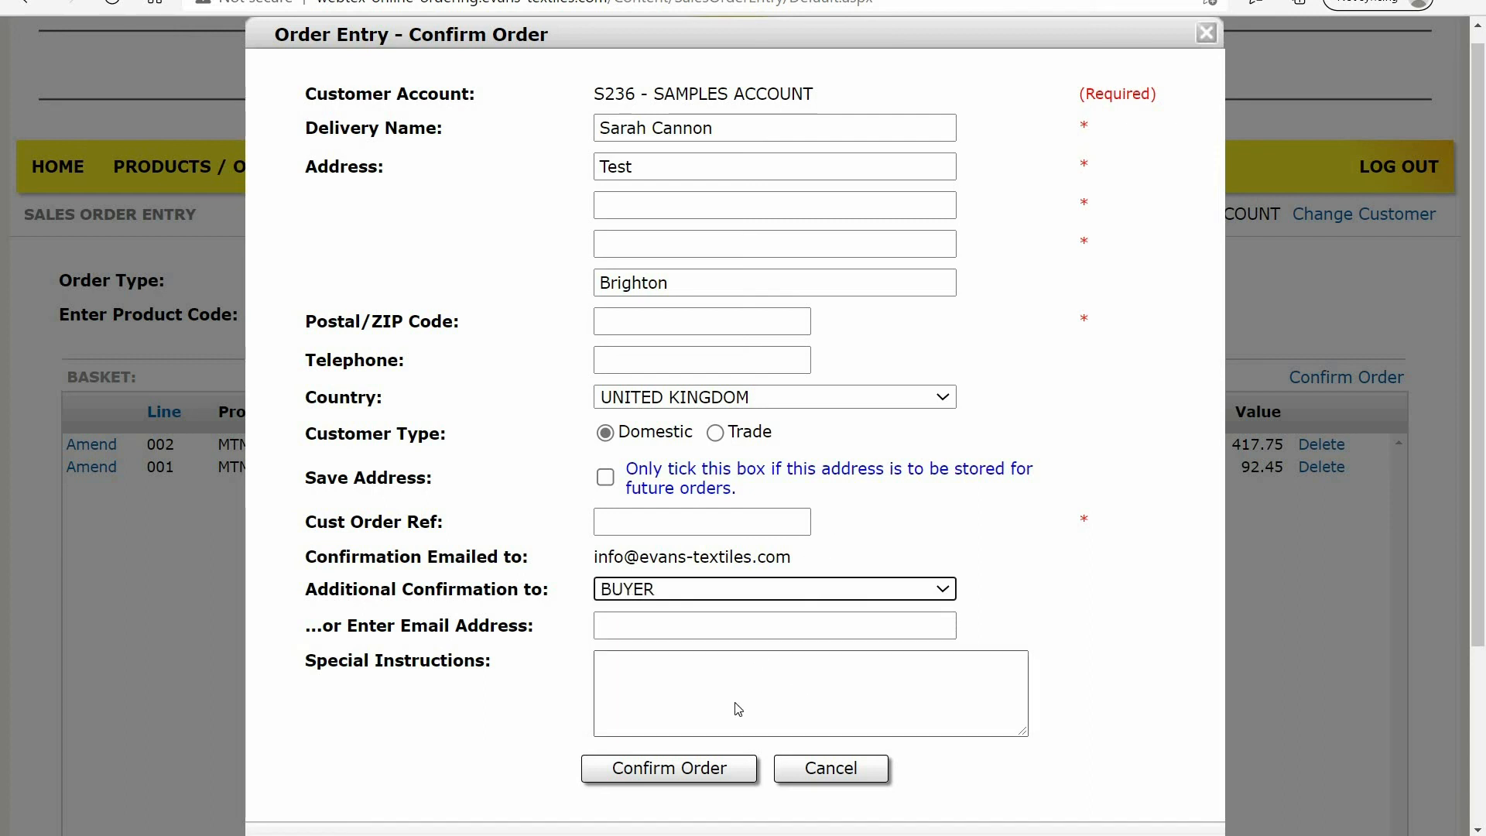